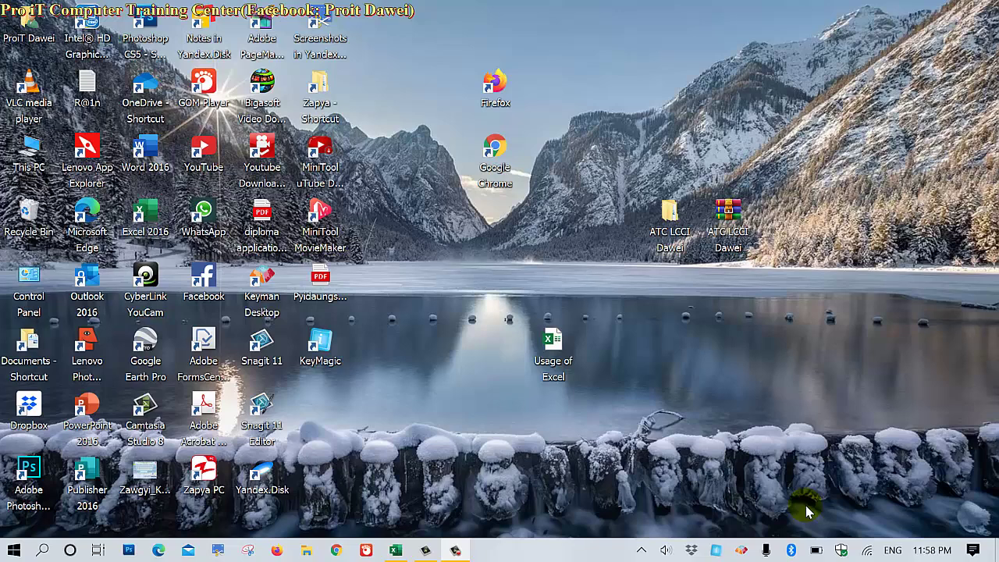
Step: Open the Usage of Excel workbook, preview the Conditional Formatting menu, and select cell A1
double_click(568, 348)
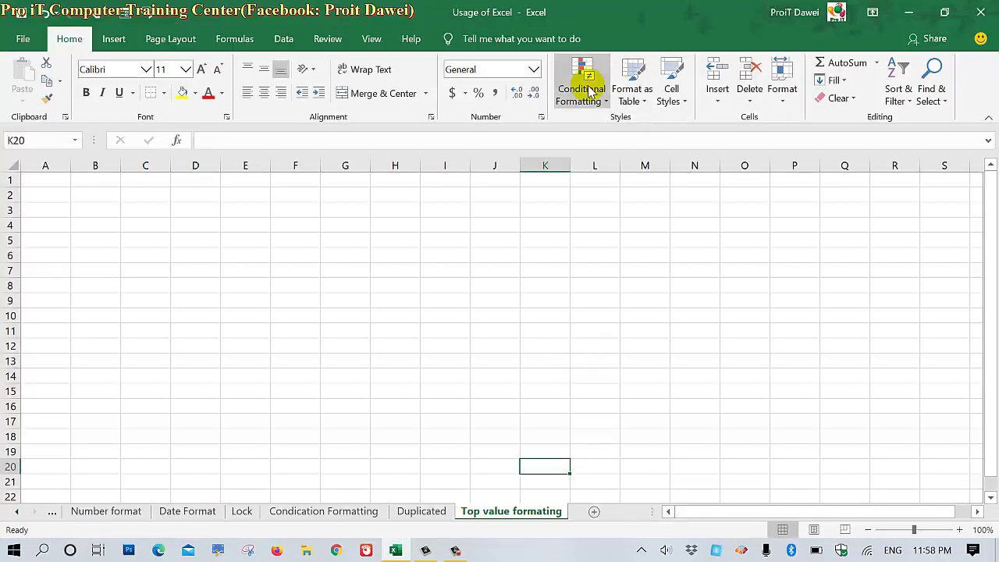
left_click(584, 90)
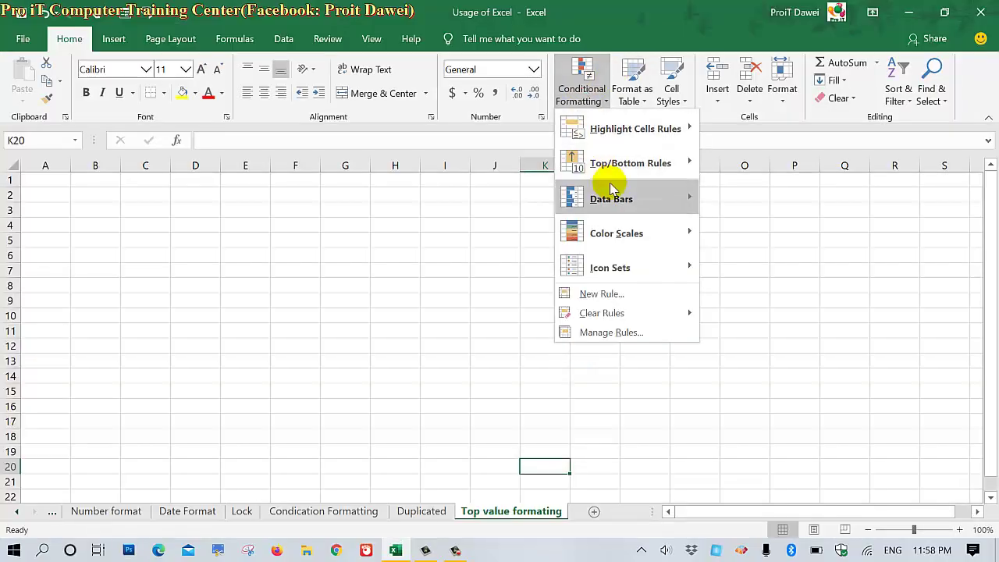
mouse_move(629, 169)
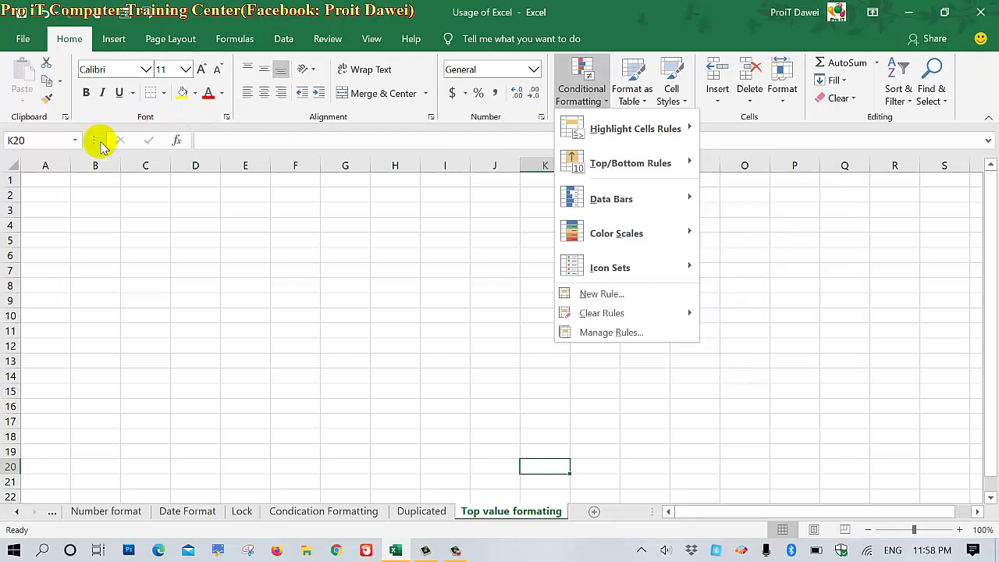
left_click(46, 185)
Step: Enter the heading 'Top 10 Item' in A1 and widen column A
left_click(49, 185)
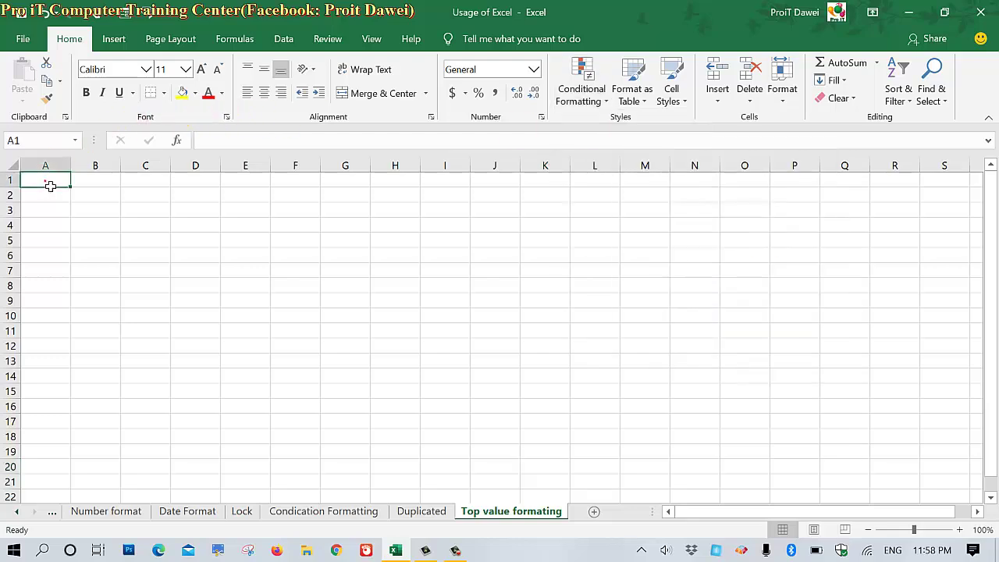
type("Top 10")
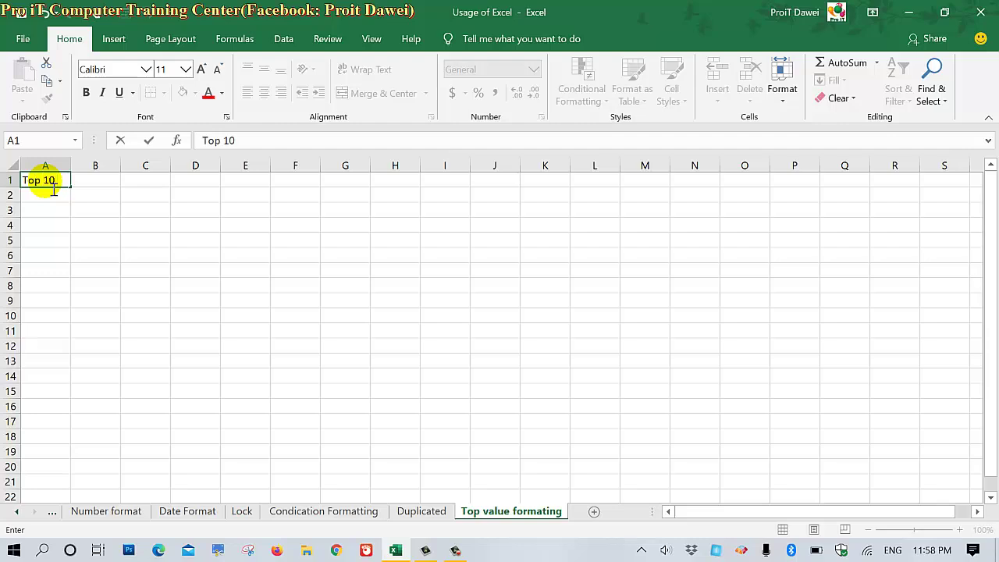
type("tem")
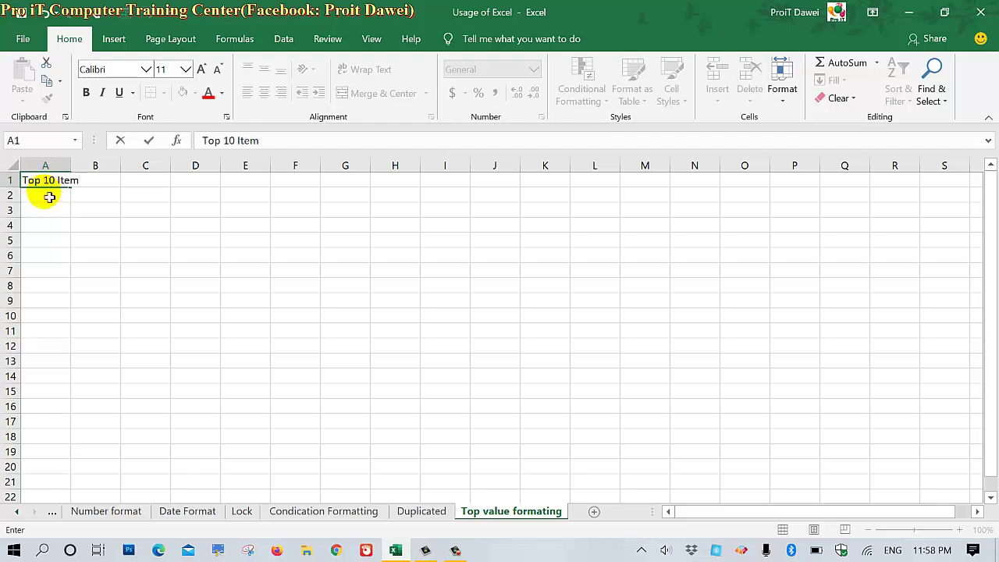
left_click(40, 195)
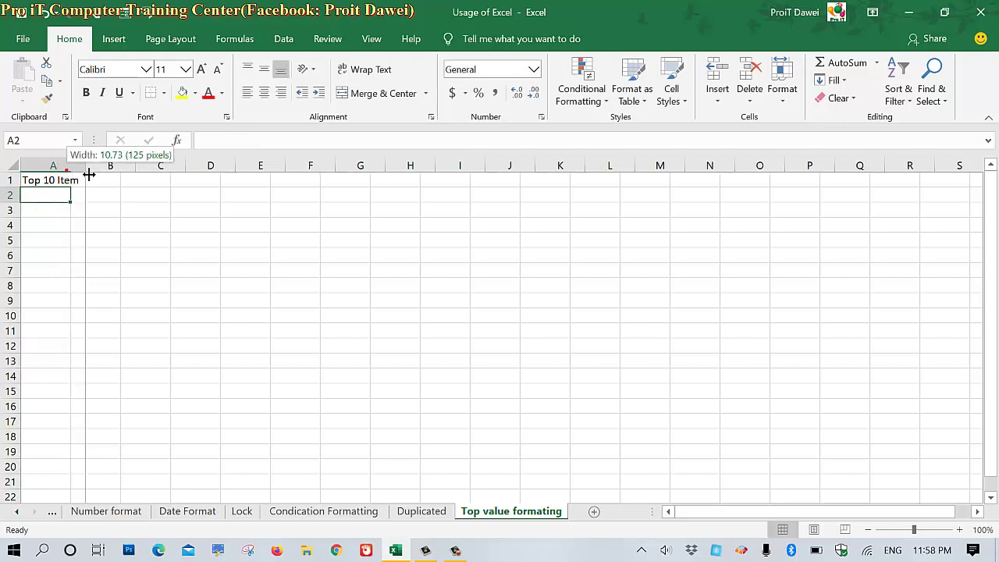
left_click_drag(72, 178, 86, 178)
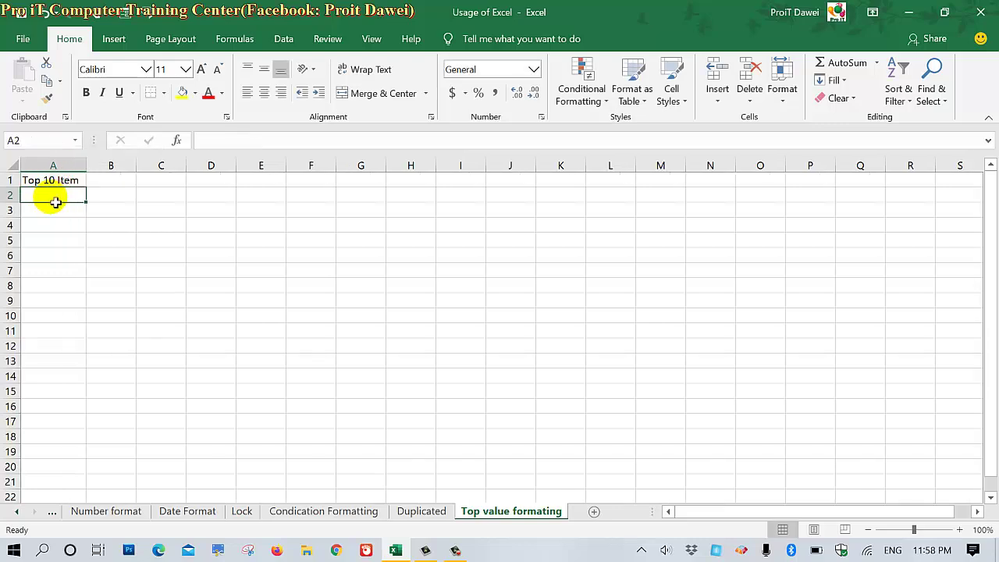
Step: Fill A2:A21 with the series 5, 15 … 195 in steps of 10
type("5")
key("Return")
type("10")
key("Return")
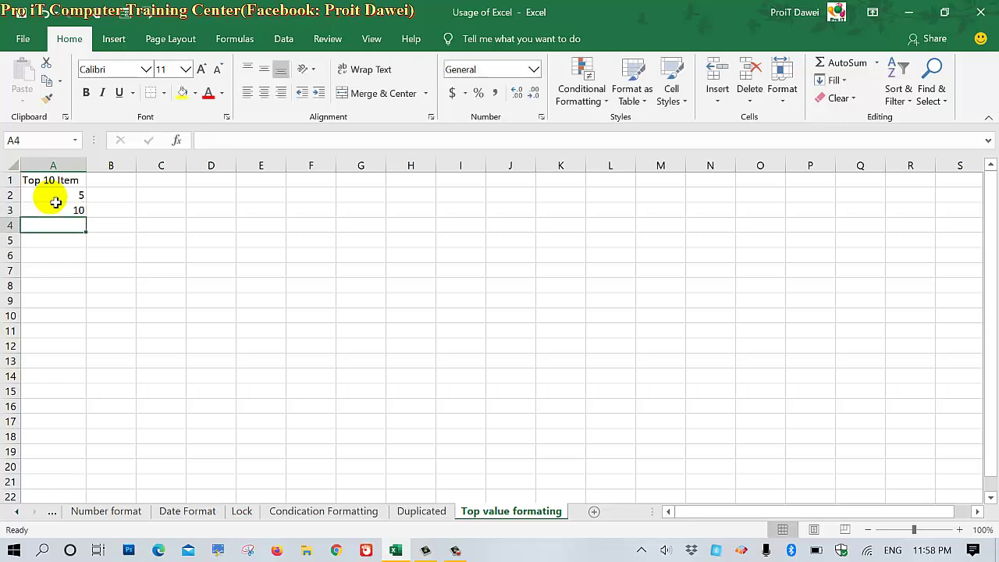
left_click(59, 211)
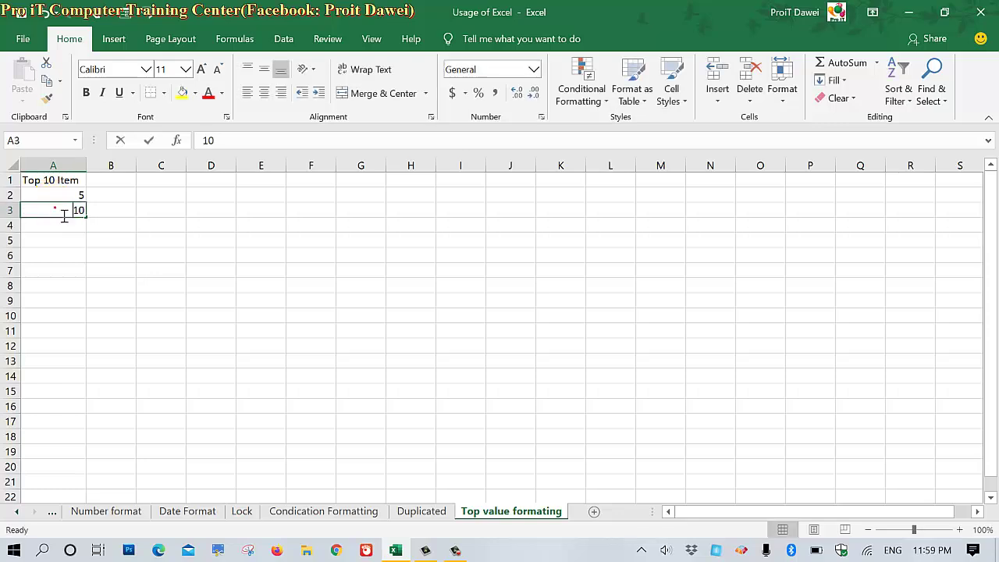
key("BackSpace")
type("5")
key("Return")
mouse_move(56, 195)
left_mouse_down()
mouse_move(91, 500)
mouse_move(86, 484)
left_mouse_up()
left_click(161, 407)
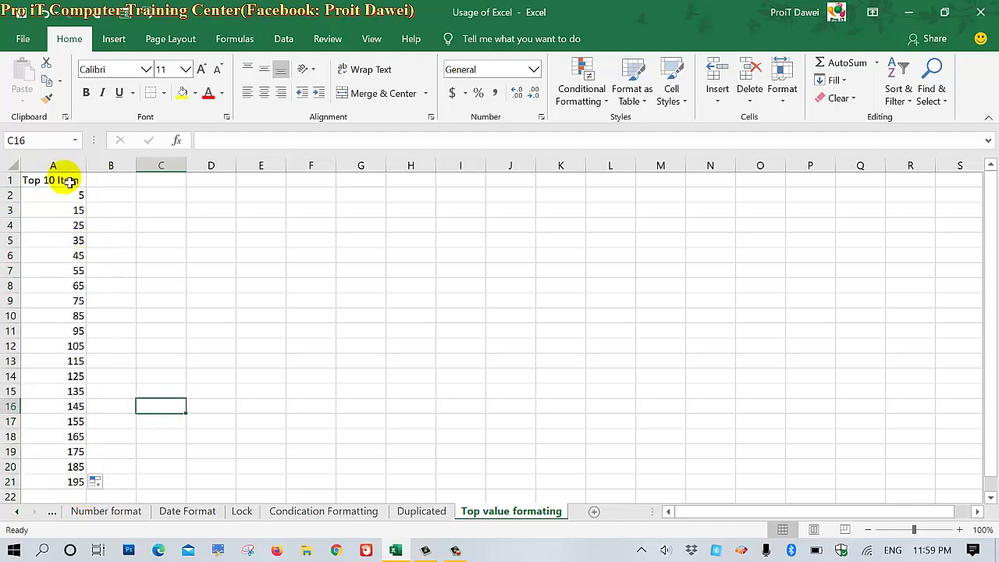
Step: Autofit column A, bold the A1 heading, and select A2:A21
double_click(86, 166)
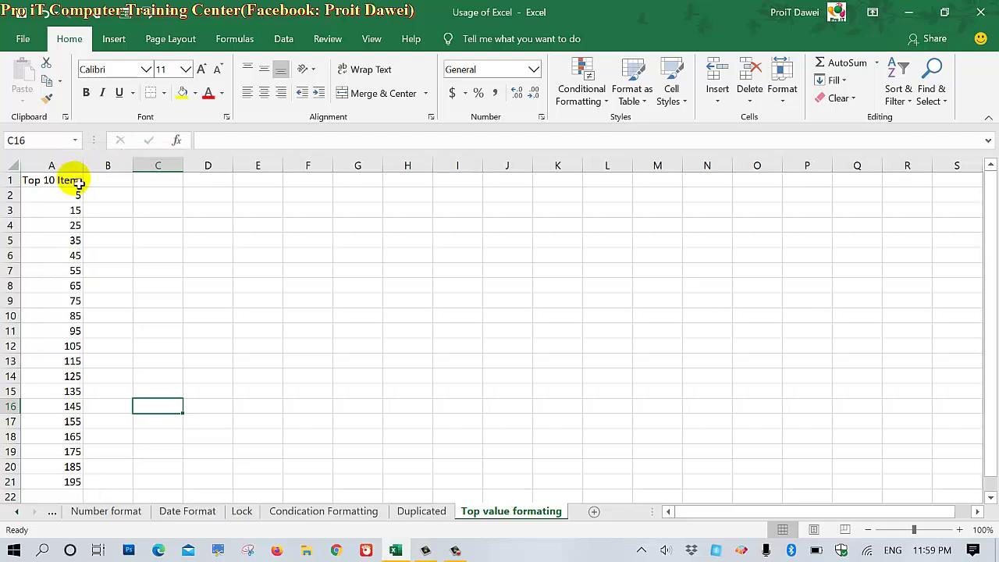
left_click(74, 183)
key("ctrl+b")
left_click_drag(76, 195, 61, 486)
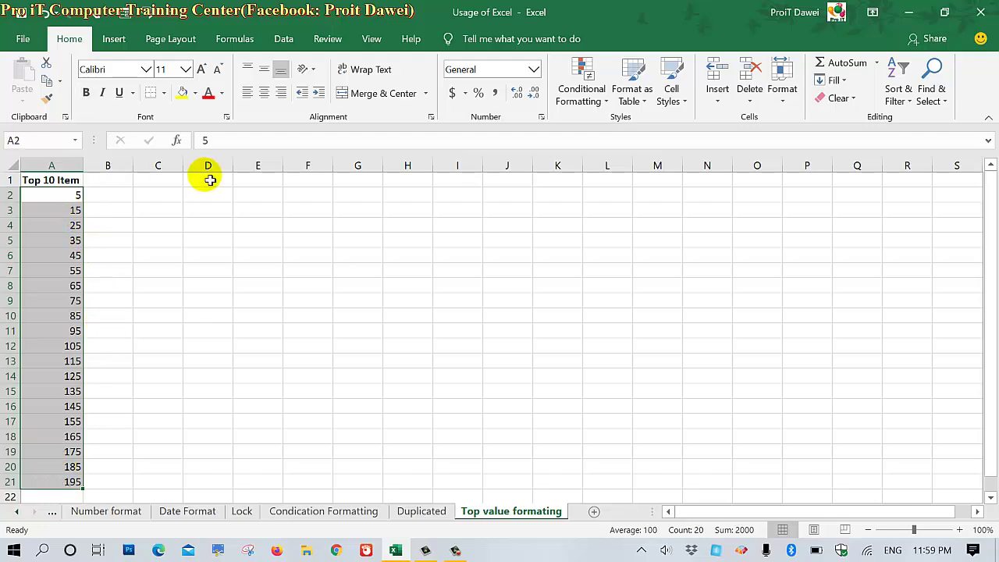
Step: Start a Top 10 Items rule from Top/Bottom Rules, then cancel it
left_click(582, 89)
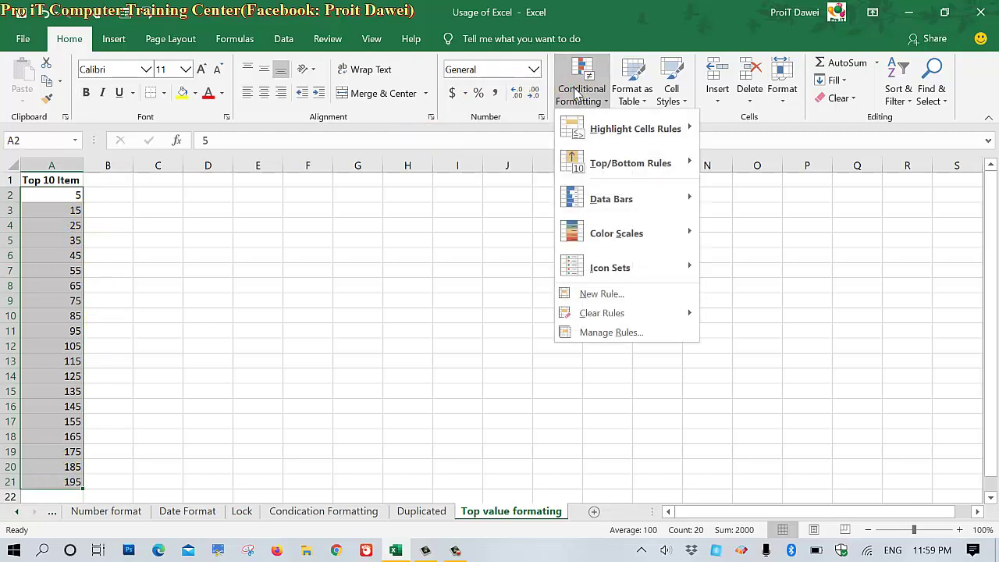
left_click(634, 171)
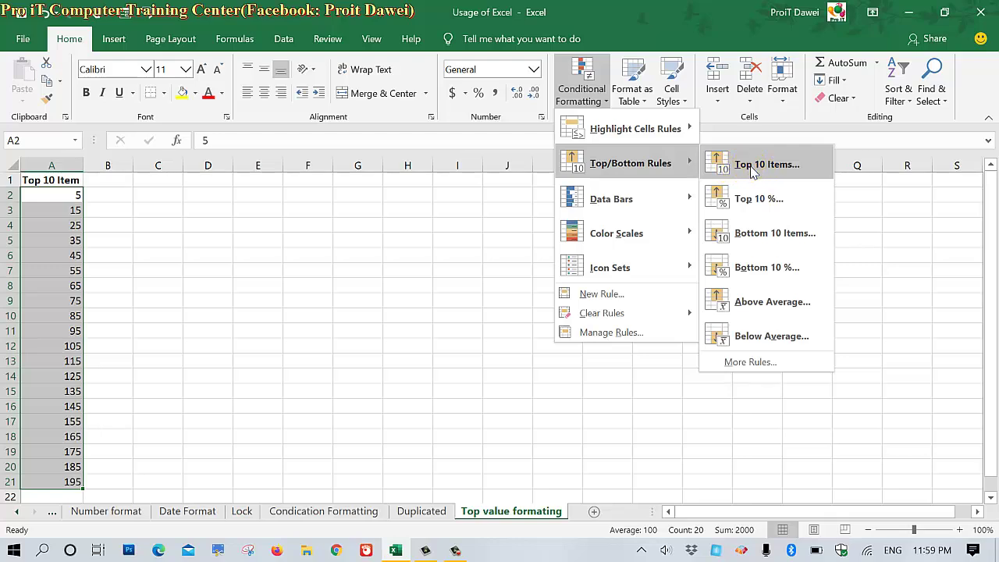
left_click(752, 171)
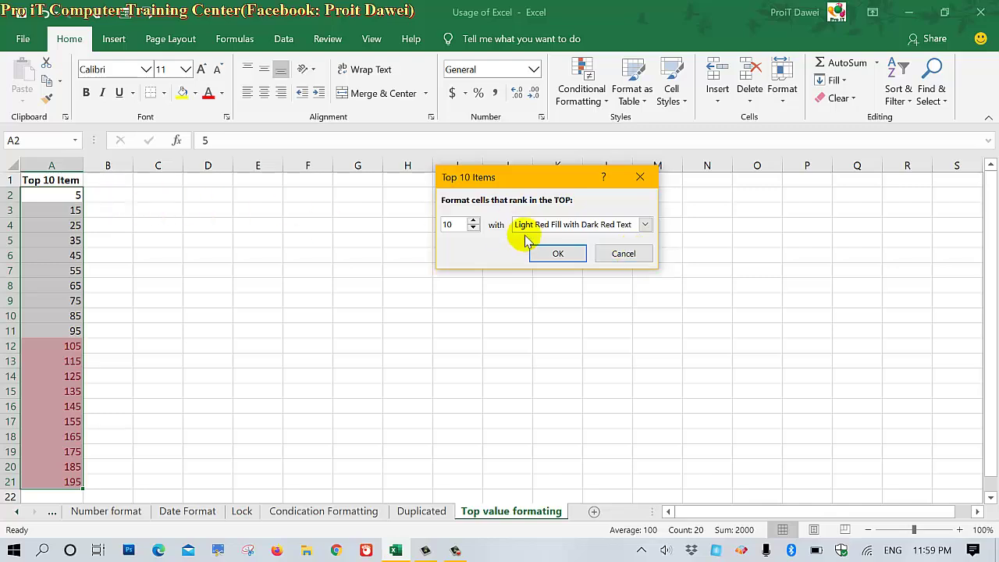
left_click(620, 254)
Step: Apply a Top 5 Items rule to A2:A21 with Light Red Fill with Dark Red Text
left_click(601, 102)
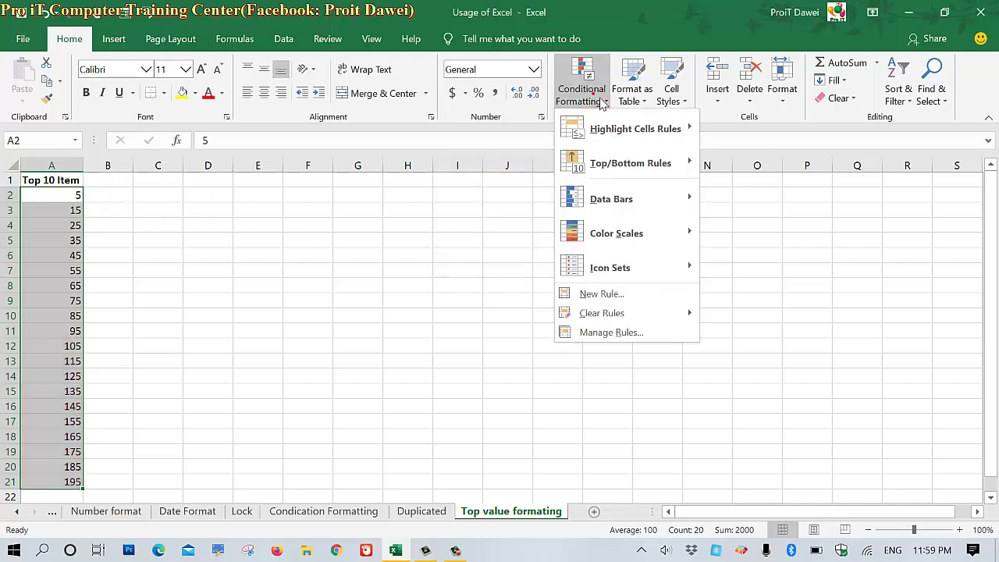
mouse_move(636, 163)
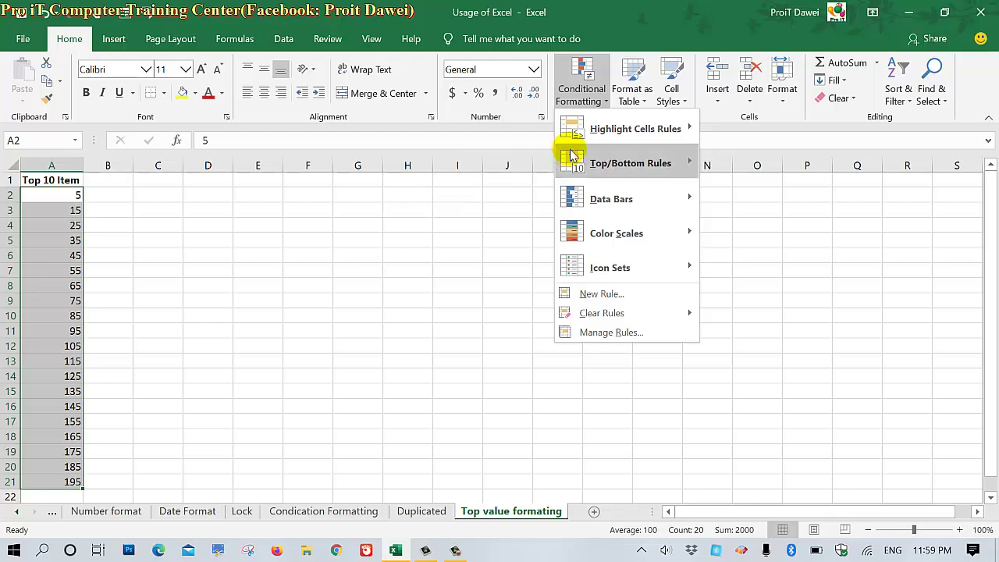
left_click(785, 164)
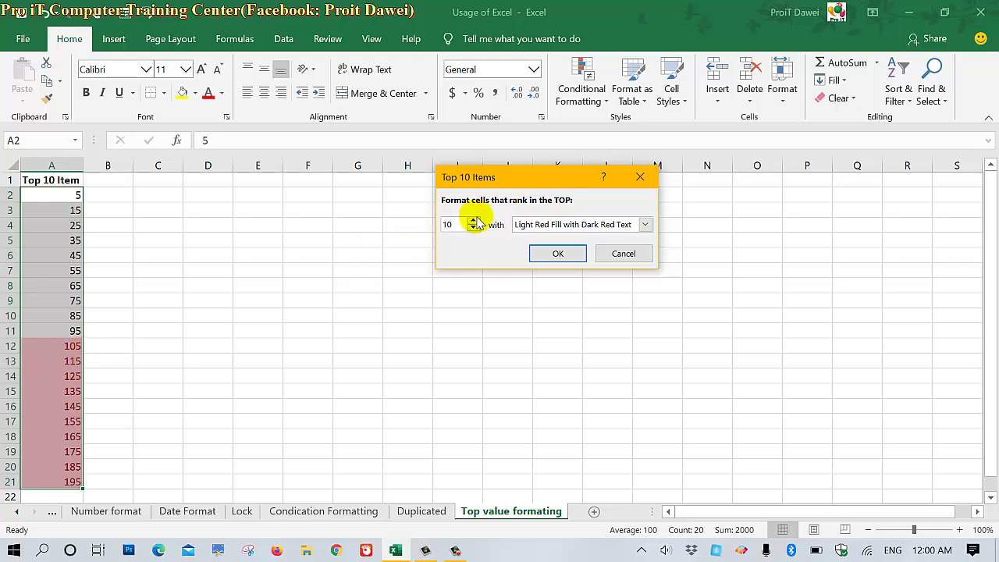
left_click(473, 221)
left_click(473, 221)
left_click(473, 228)
left_click(473, 228)
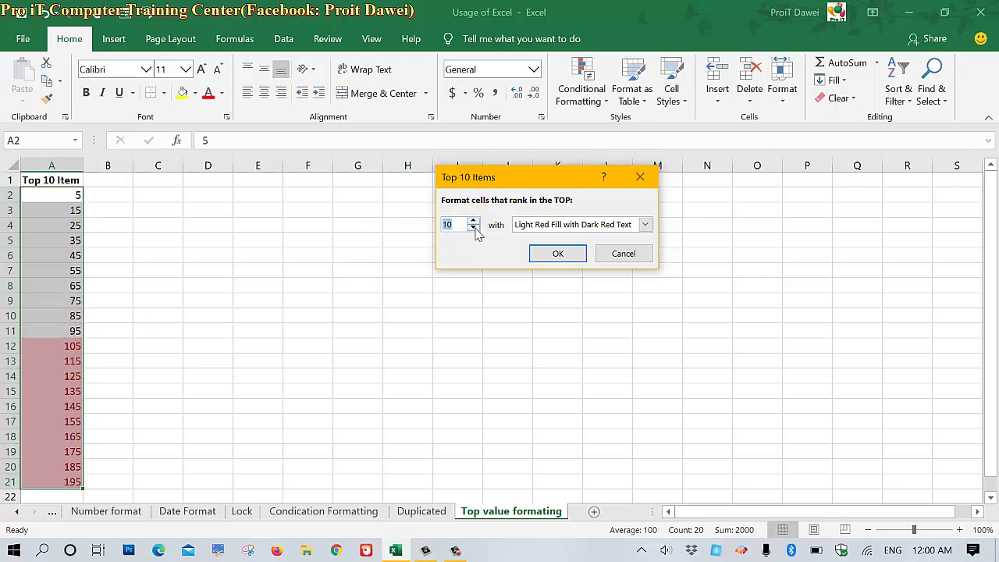
left_click(474, 228)
left_click(473, 228)
left_click(473, 228)
left_click(473, 228)
left_click(473, 228)
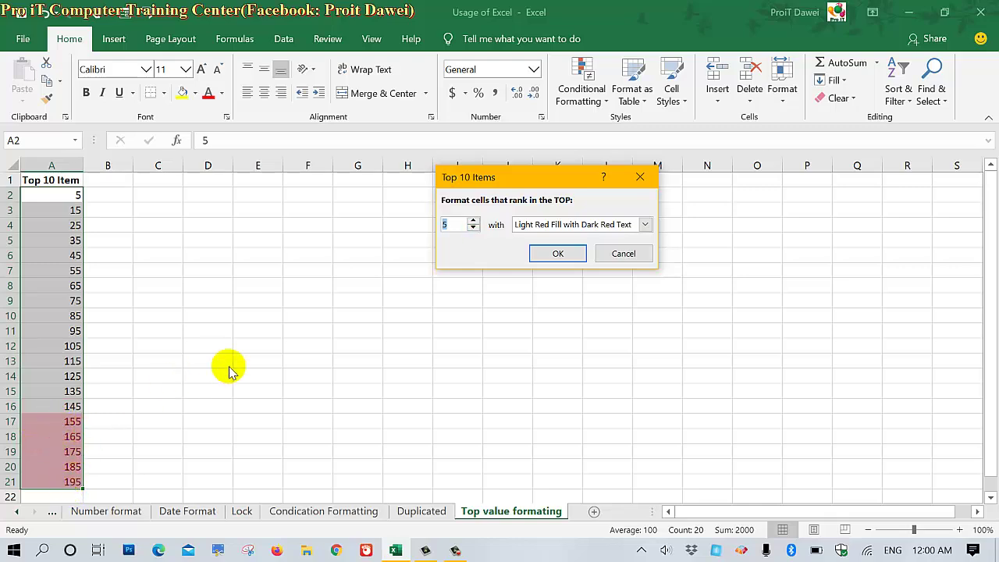
left_click(558, 253)
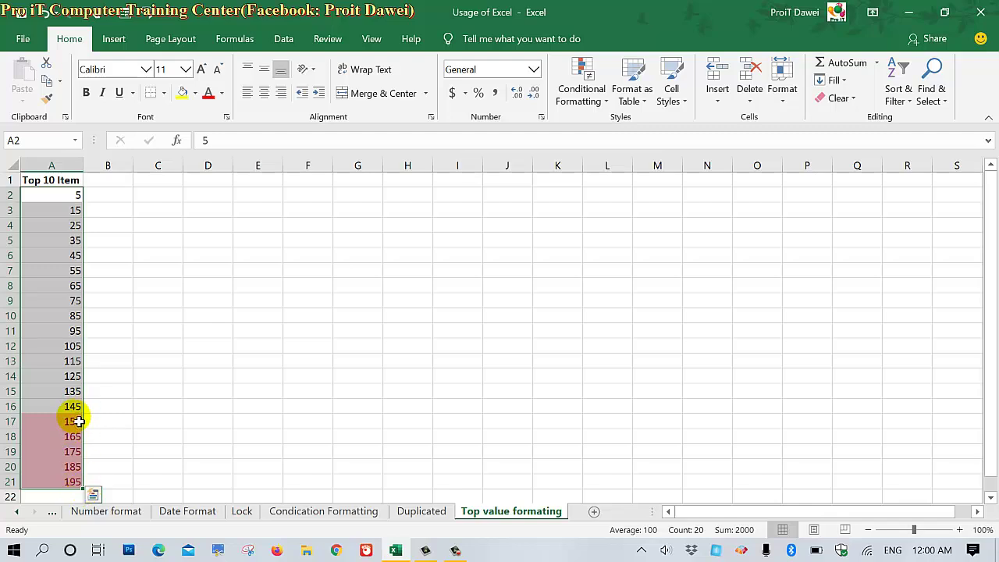
Step: Change A14 to 155 and A15 to 154, then check the values in A14 and A21
left_click(72, 377)
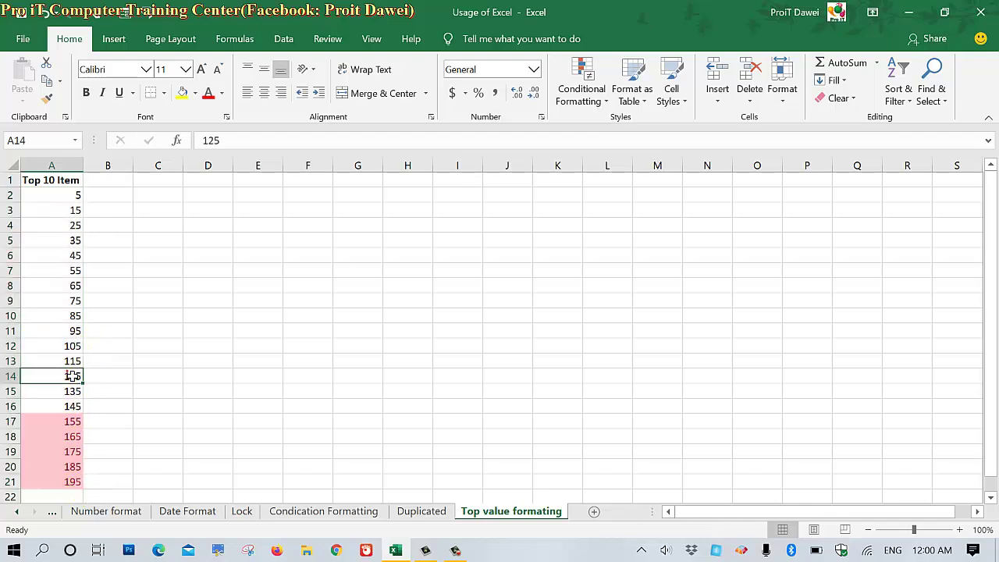
type("1")
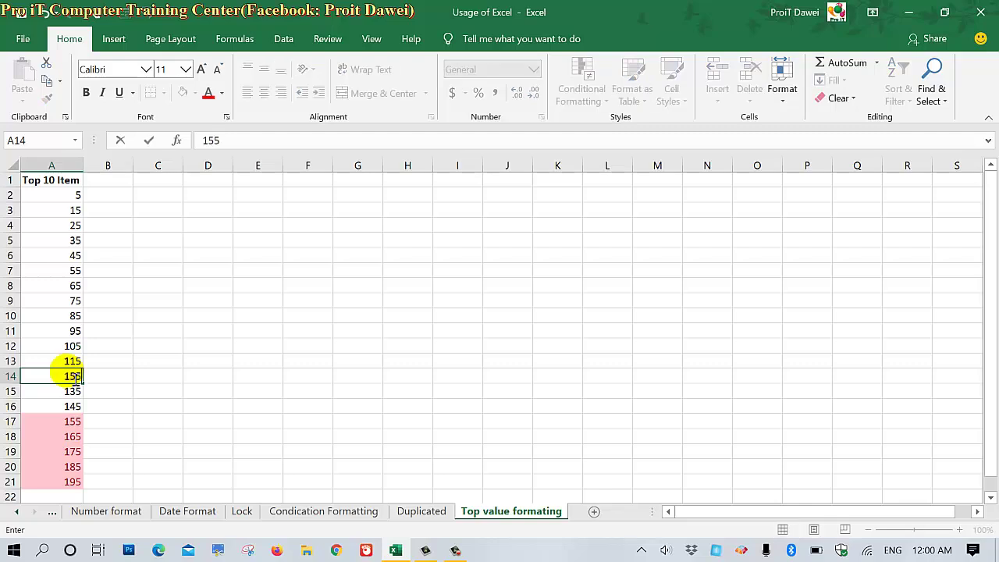
key("Return")
type("1")
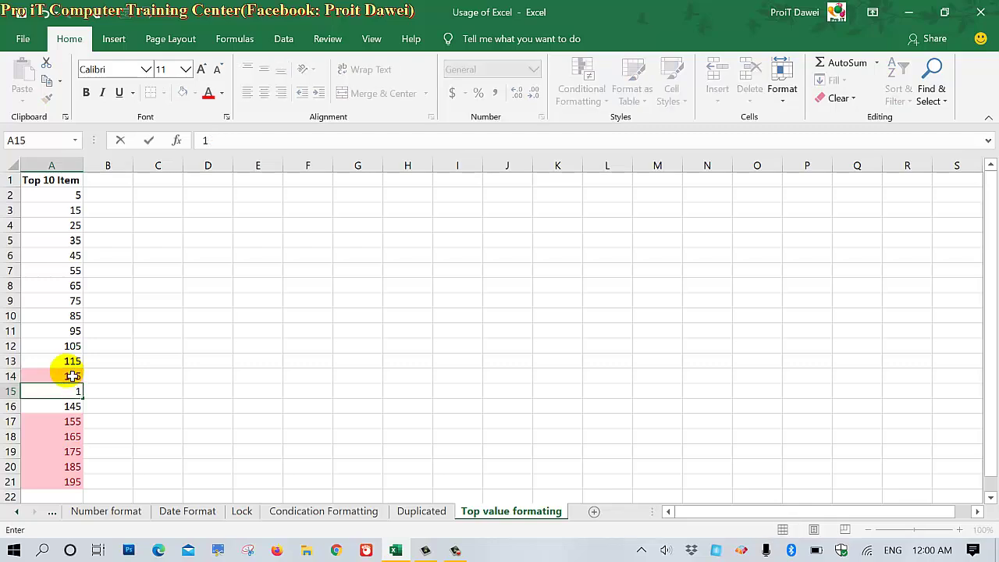
key("Return")
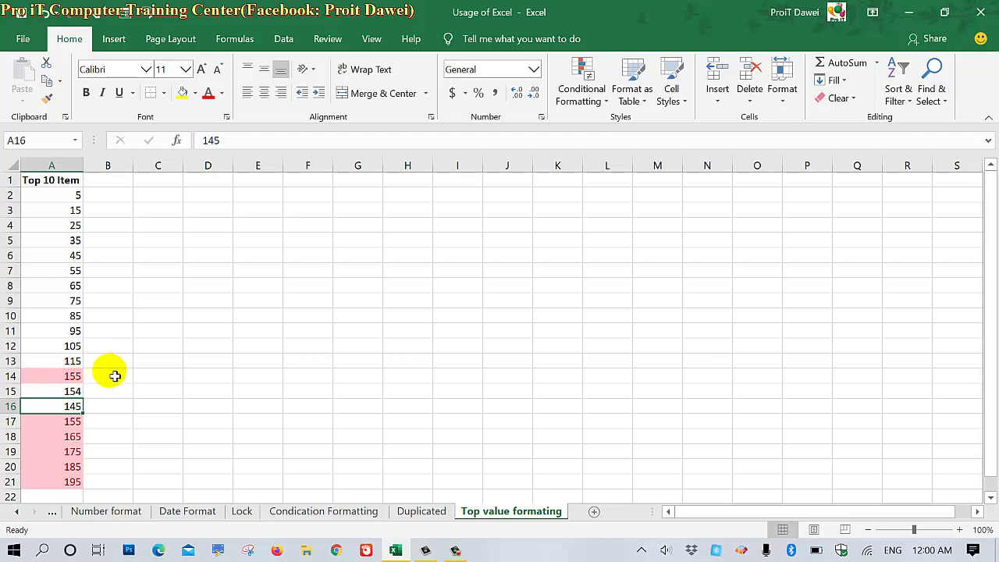
left_click(76, 377)
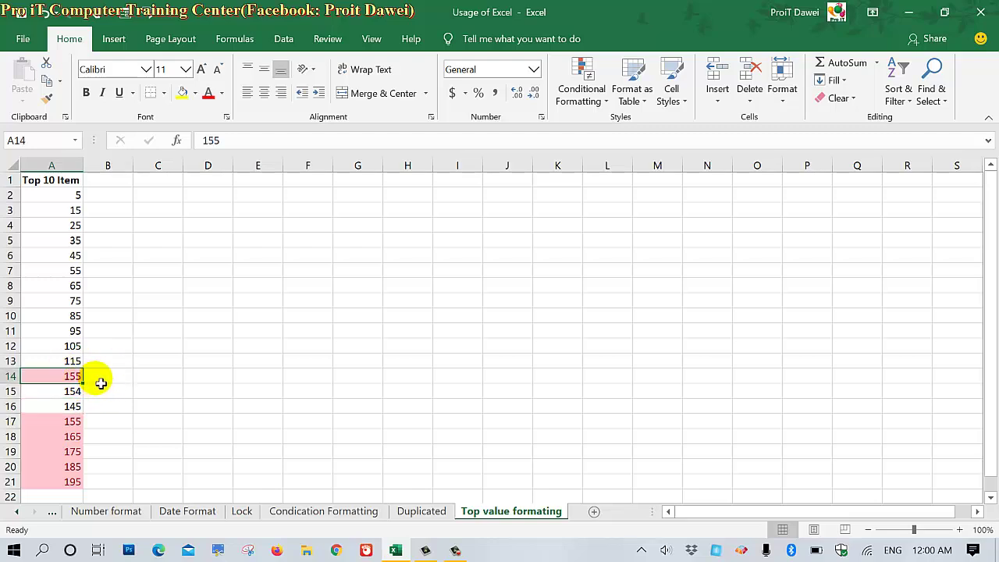
left_click(70, 482)
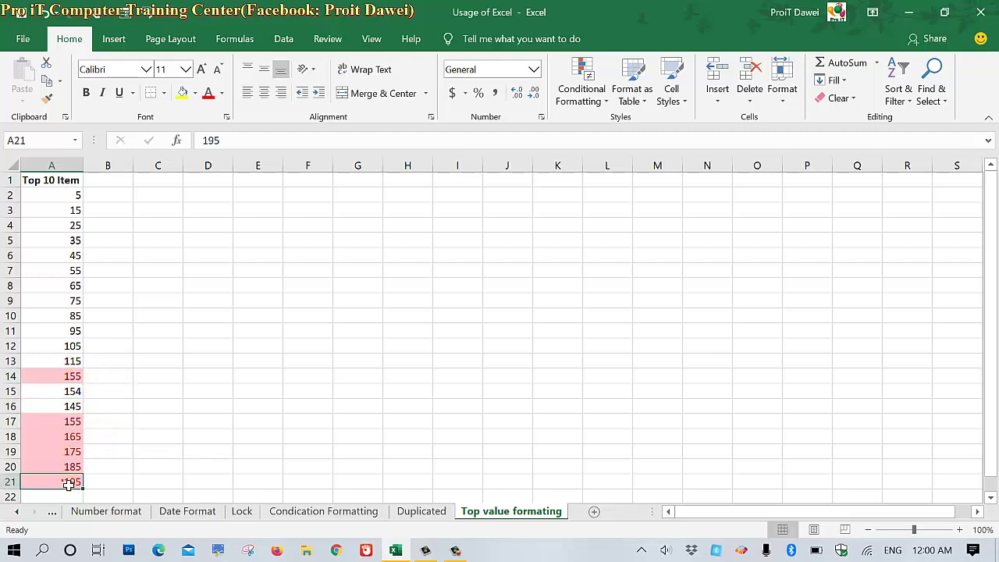
Step: Label B17 'Min Value' and B21 'Max Value'
left_click(117, 423)
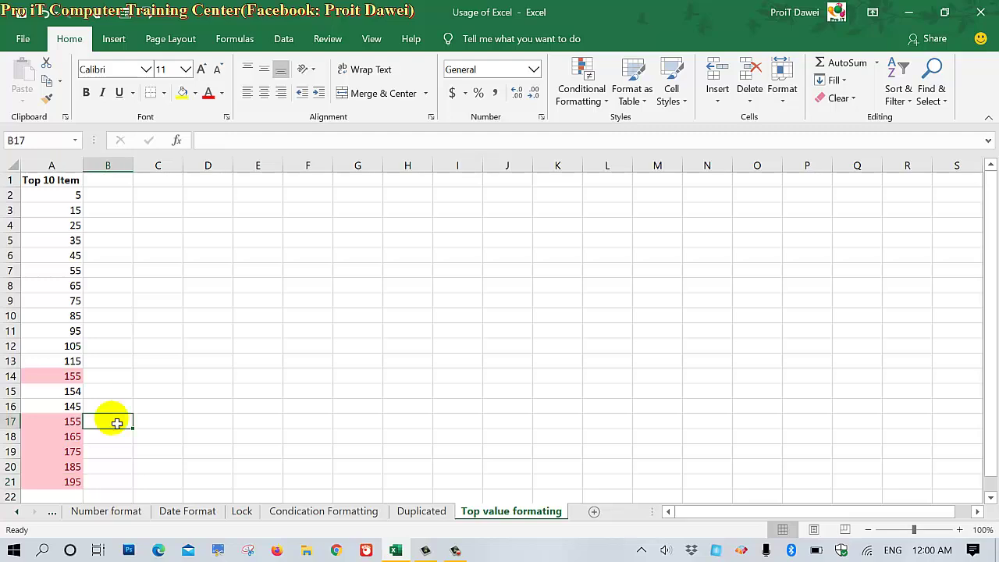
type("Min")
left_click(98, 479)
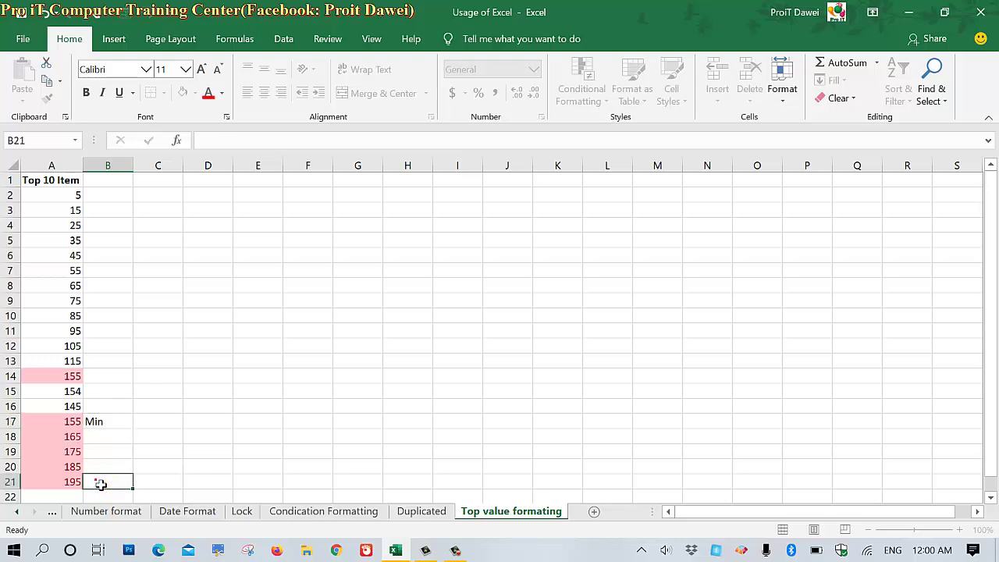
type("Max")
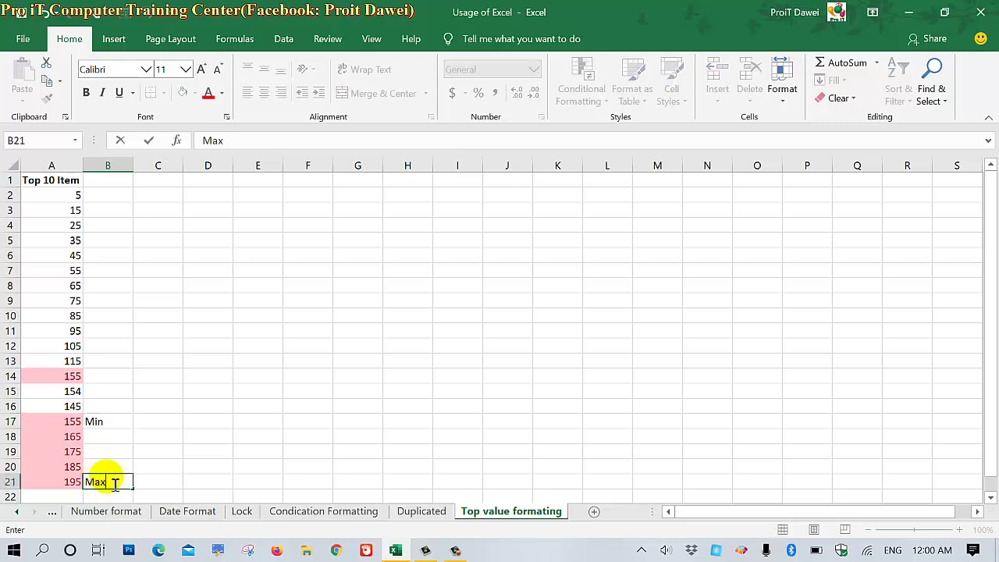
left_click(178, 454)
left_click(111, 425)
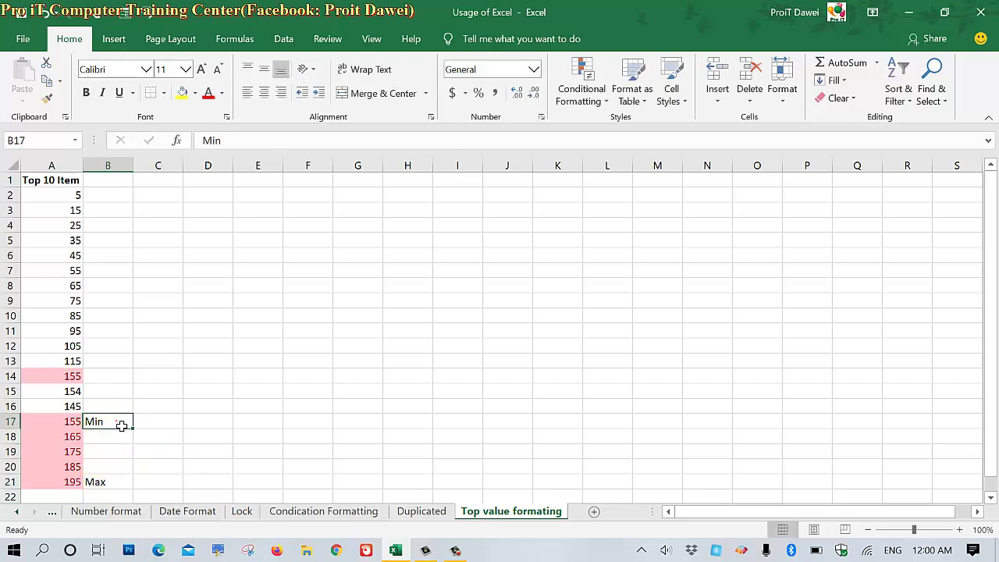
double_click(123, 428)
type("Value")
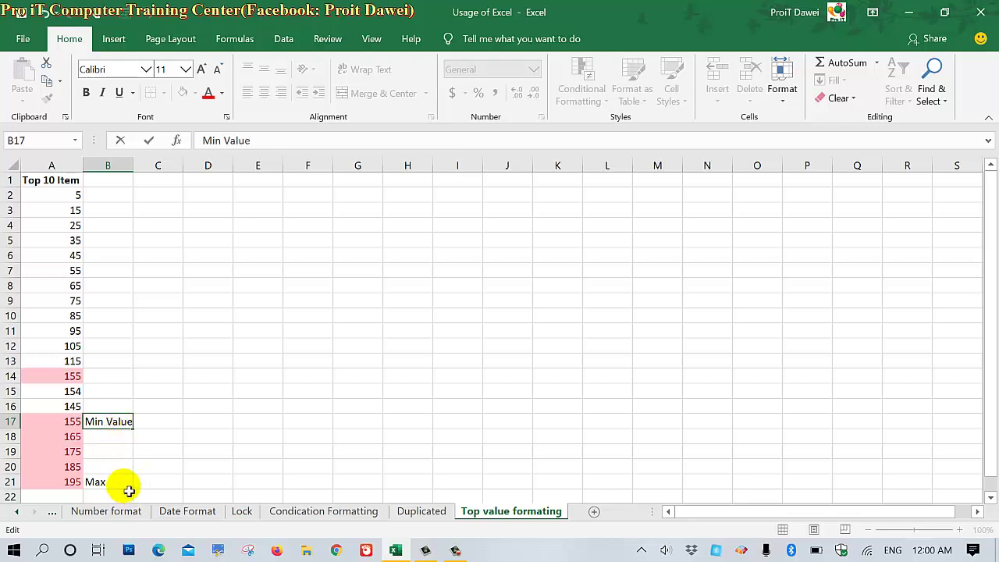
left_click(126, 486)
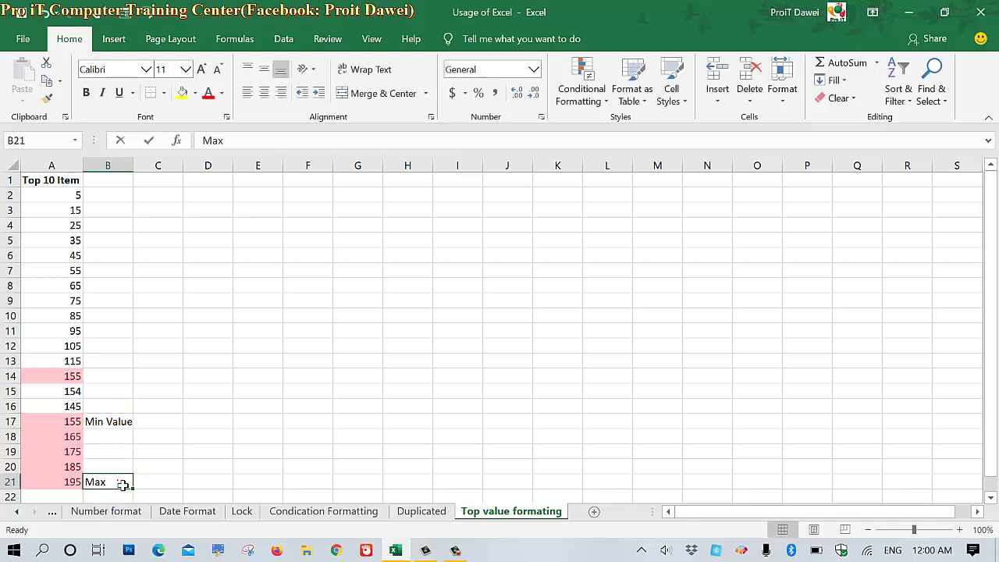
double_click(125, 488)
key("BackSpace")
type("Valu")
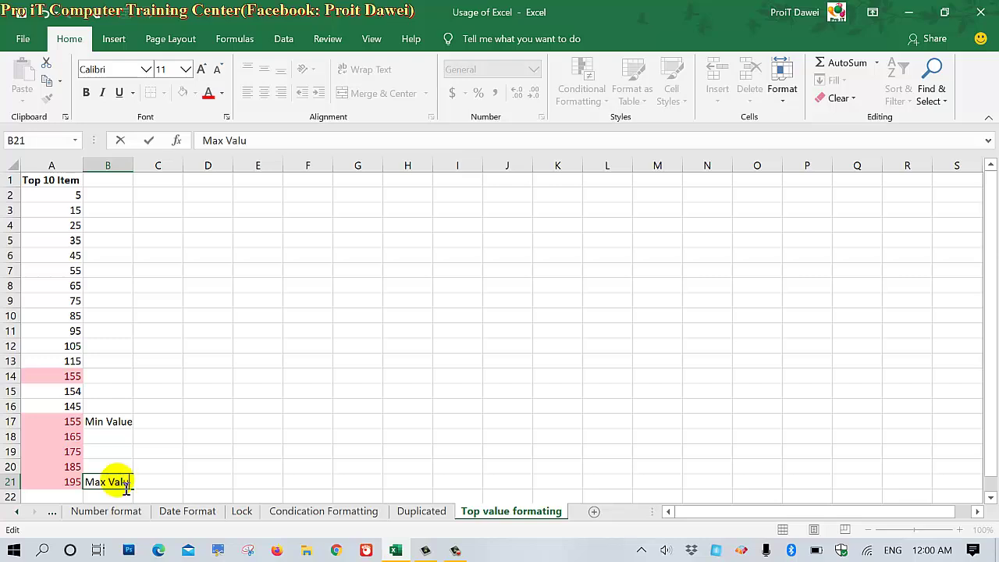
type("e")
left_click(177, 452)
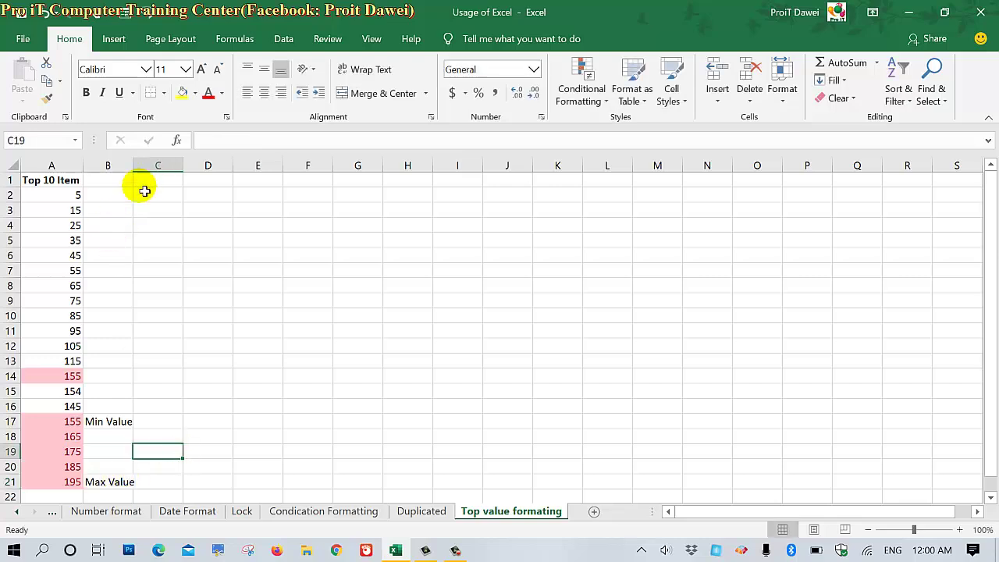
Step: Set column B width to 10, then enter 'Button 10 Item' in C1 and widen column C
left_click_drag(134, 165, 170, 165)
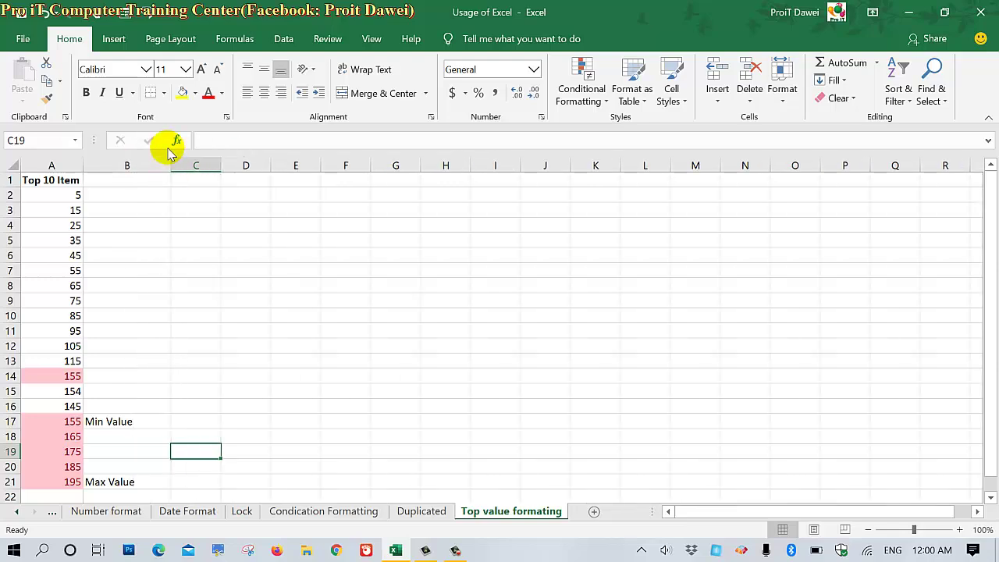
left_click_drag(170, 166, 149, 165)
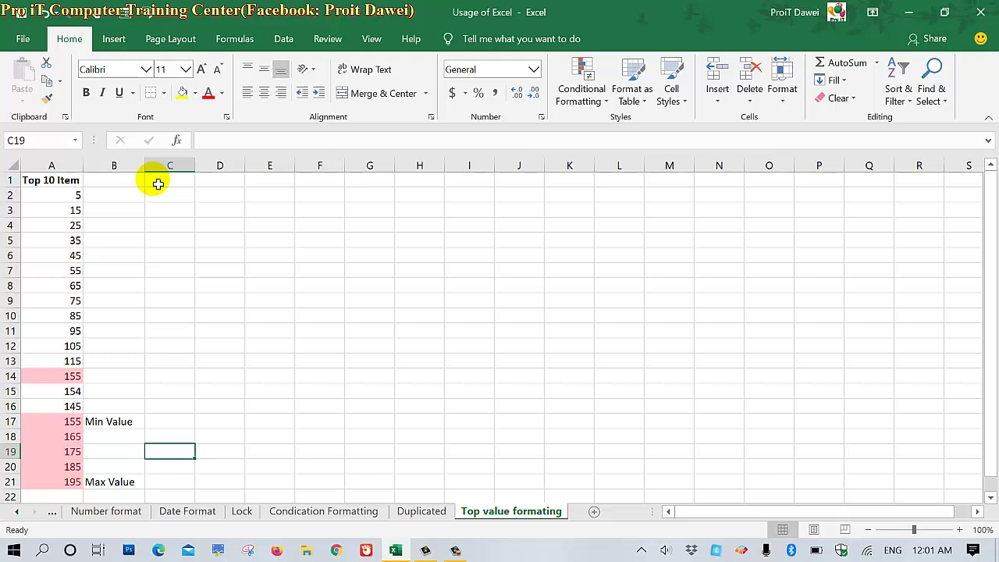
left_click(162, 185)
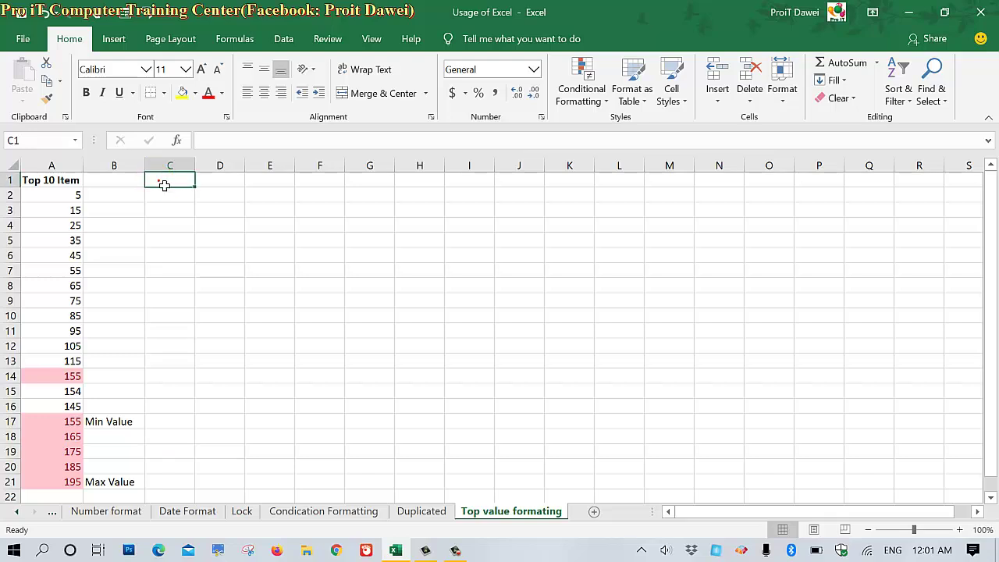
left_click(579, 92)
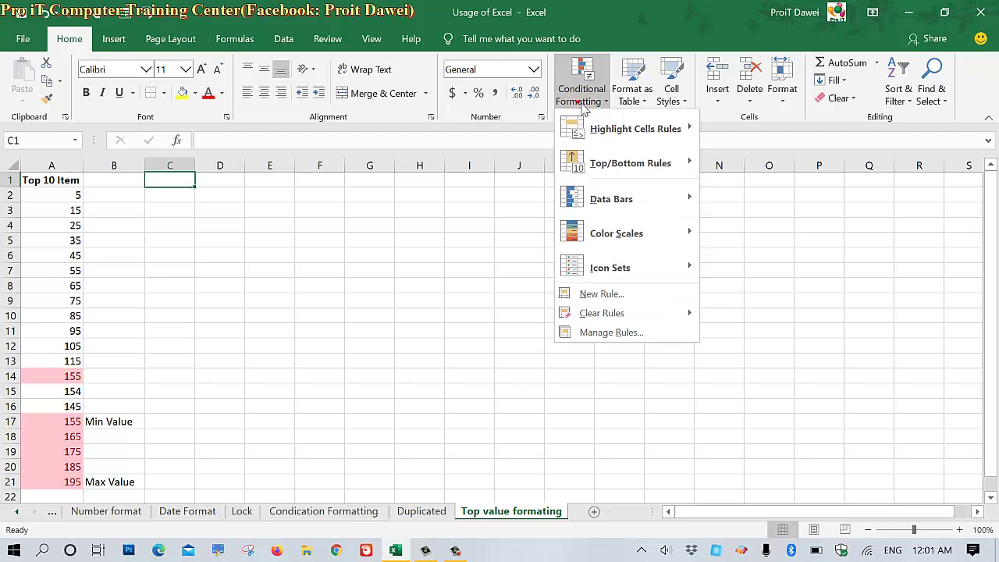
mouse_move(641, 166)
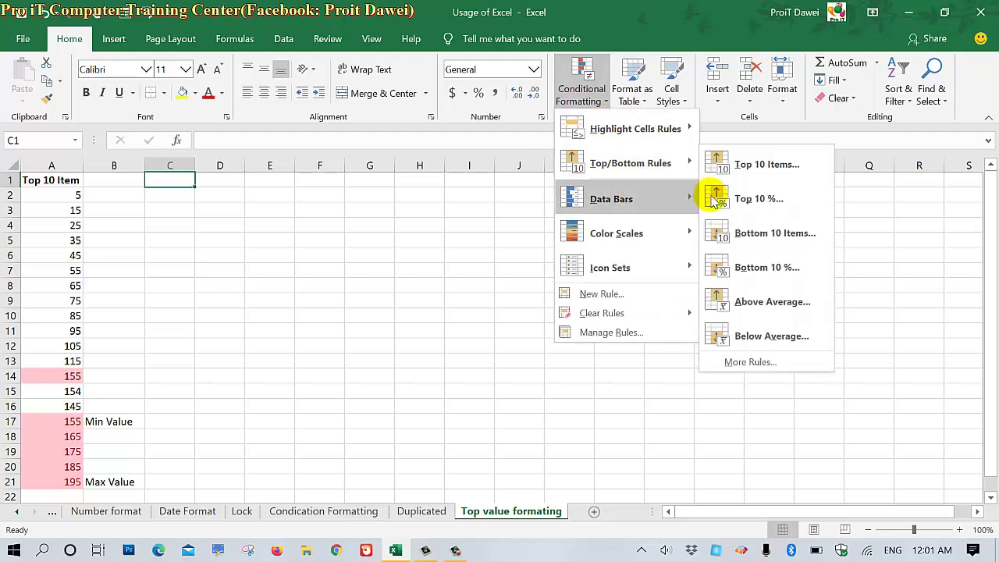
left_click(167, 181)
type("Bu")
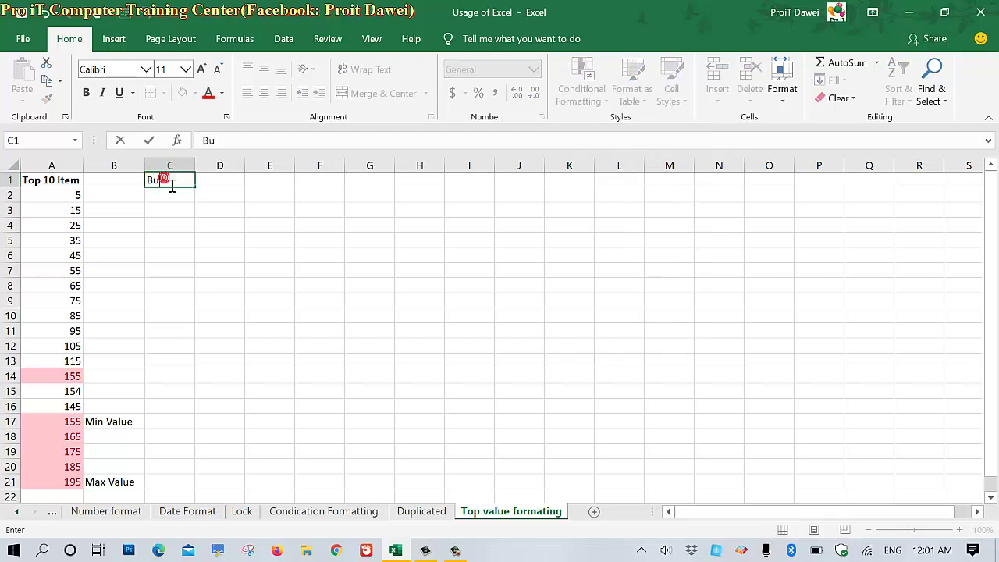
type("tton 10 Item")
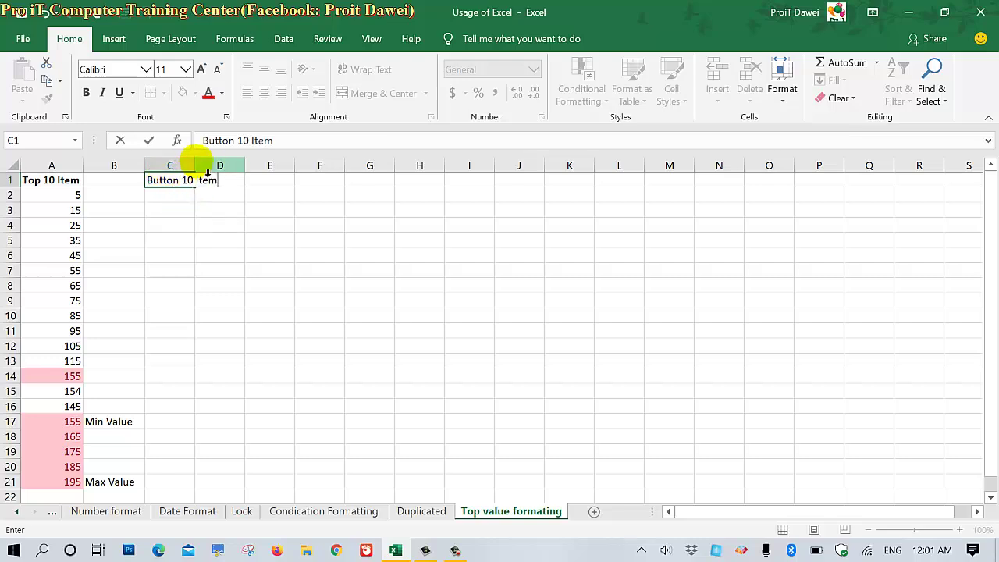
left_click(192, 166)
left_click_drag(200, 169, 227, 169)
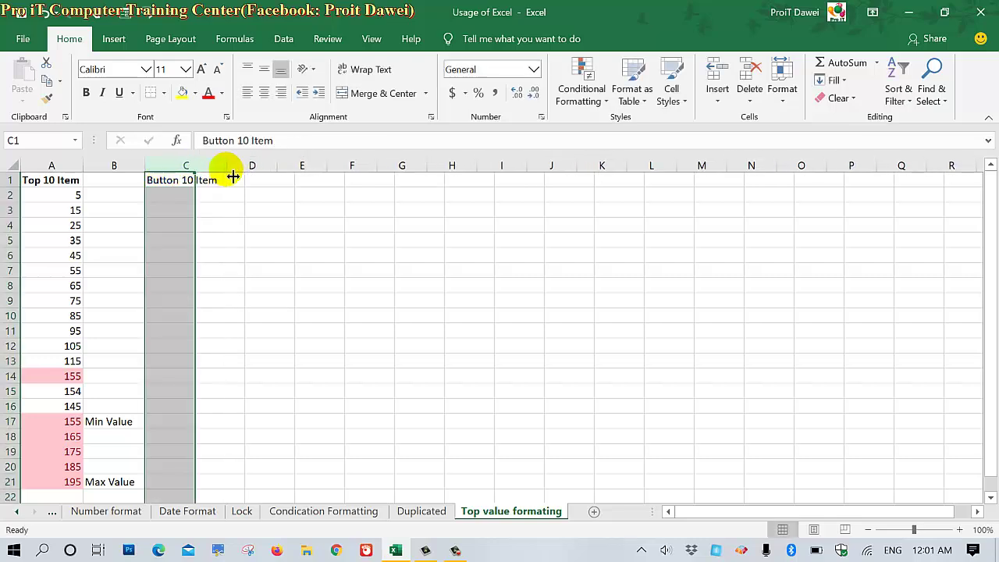
Step: Enter 5 and 15 in C2:C3 and extend the series down to C21
left_click(197, 200)
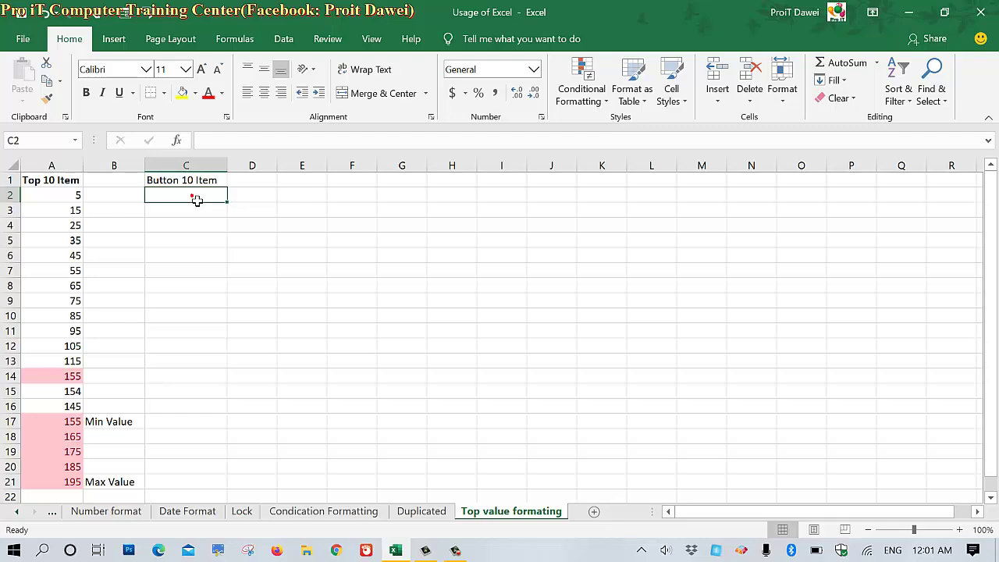
type("5")
left_click(186, 225)
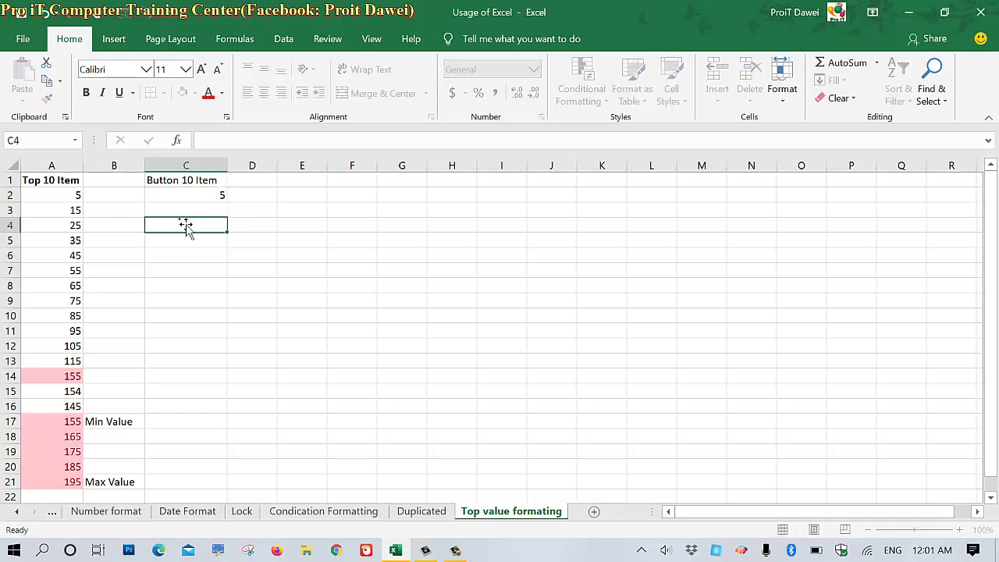
left_click(182, 211)
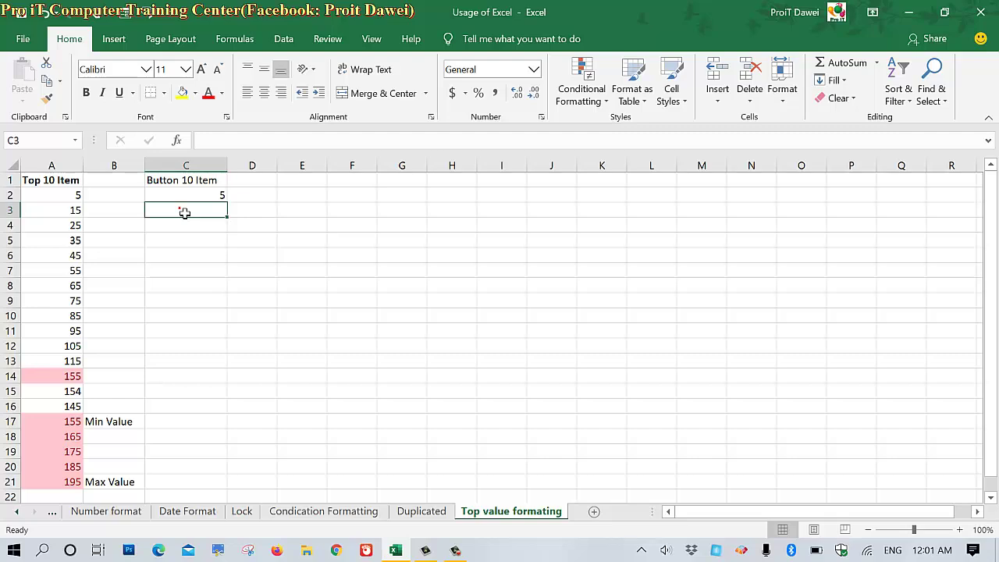
type("15")
key("Return")
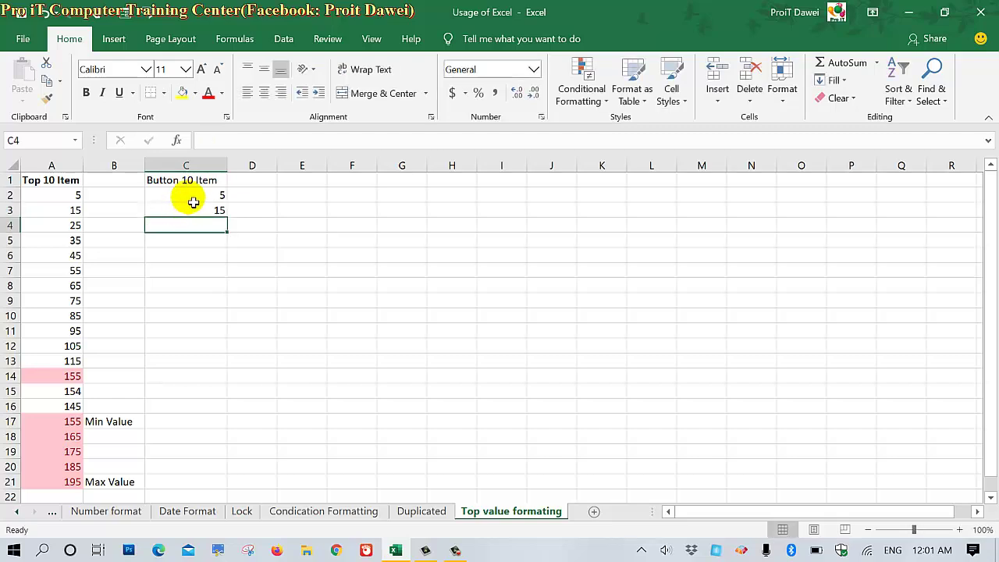
mouse_move(189, 196)
left_mouse_down()
mouse_move(208, 426)
mouse_move(200, 485)
left_mouse_up()
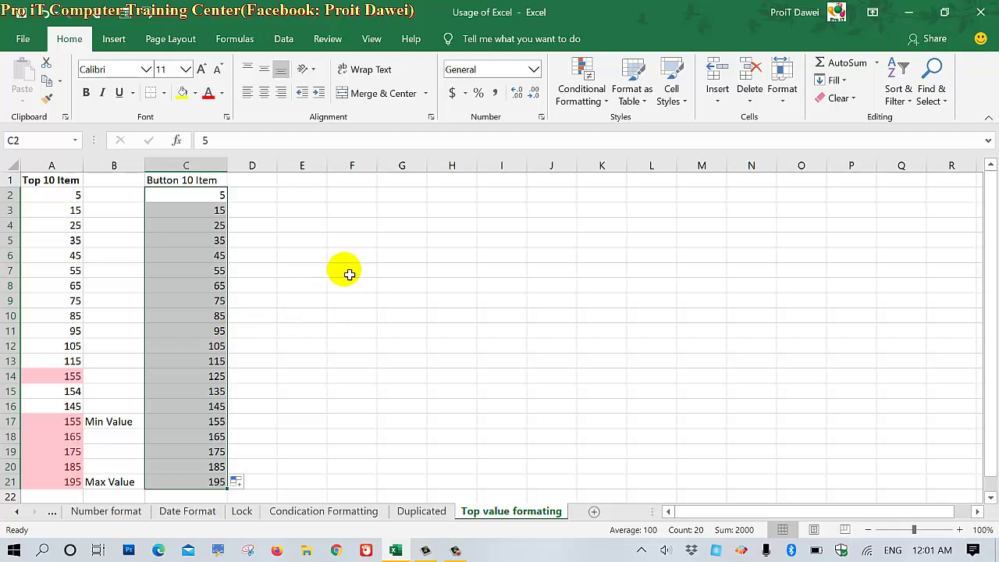
Step: Bold C1 and apply a Bottom 12 Items light red rule to C2:C21
left_click(214, 184)
key("ctrl+b")
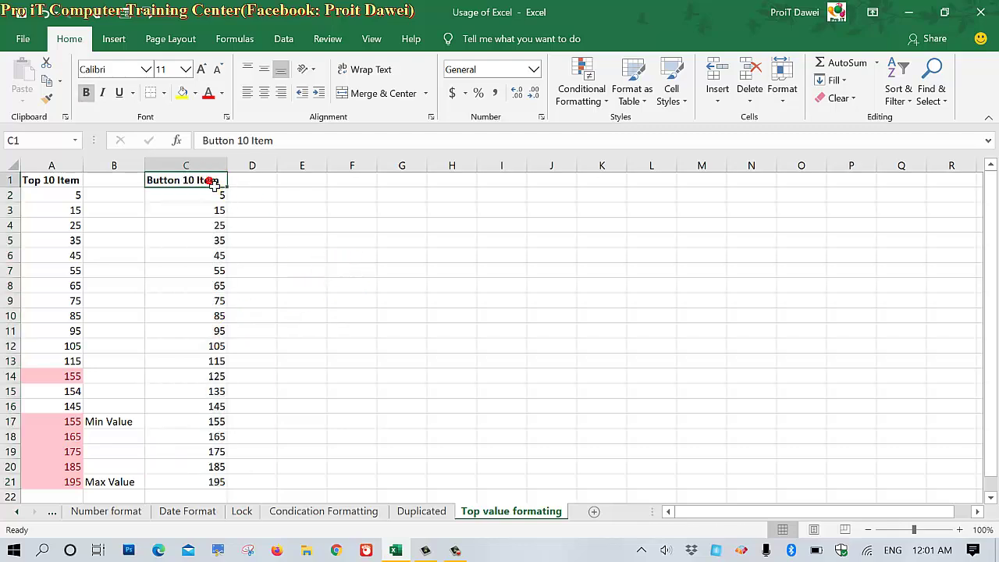
left_click_drag(206, 196, 205, 482)
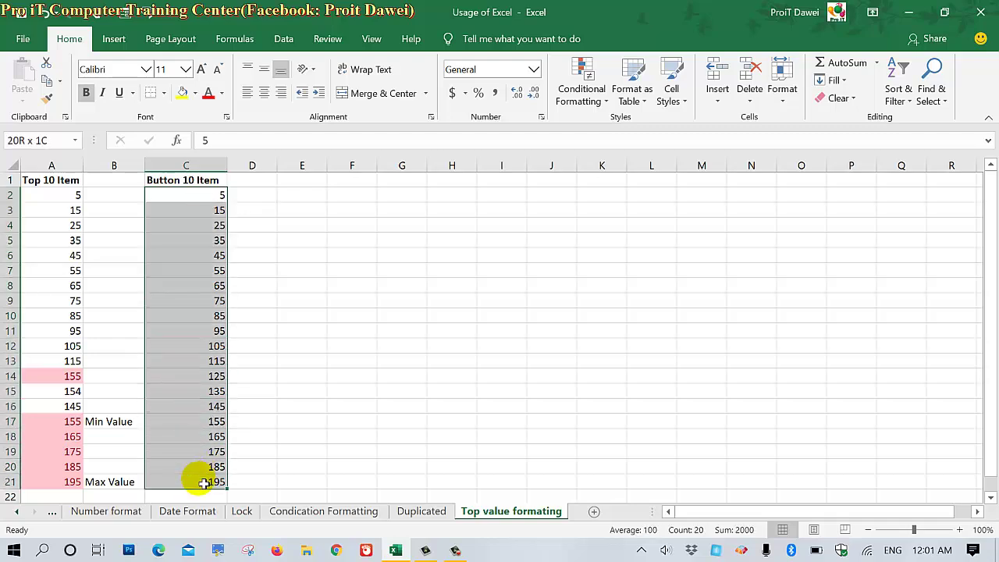
left_click(578, 78)
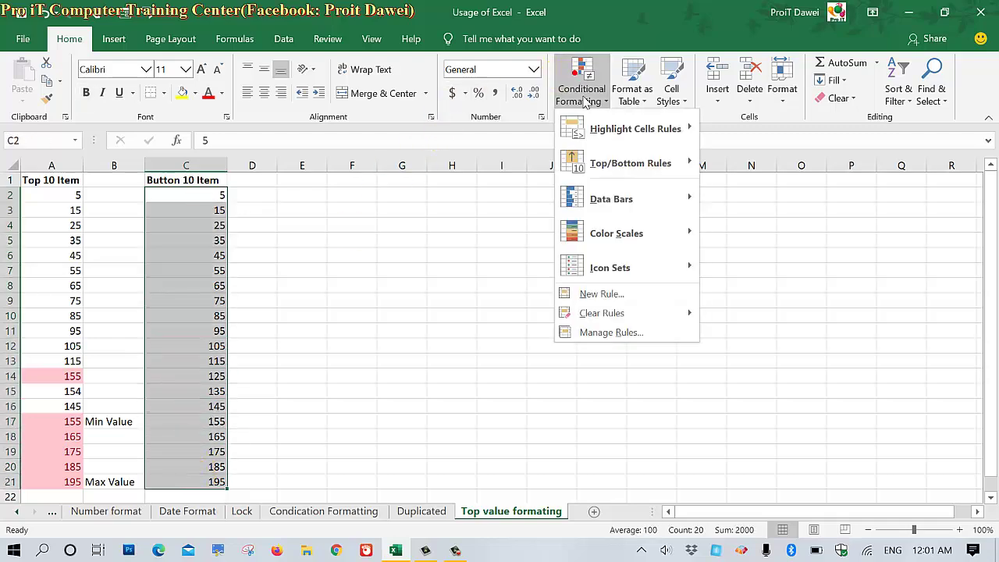
mouse_move(625, 170)
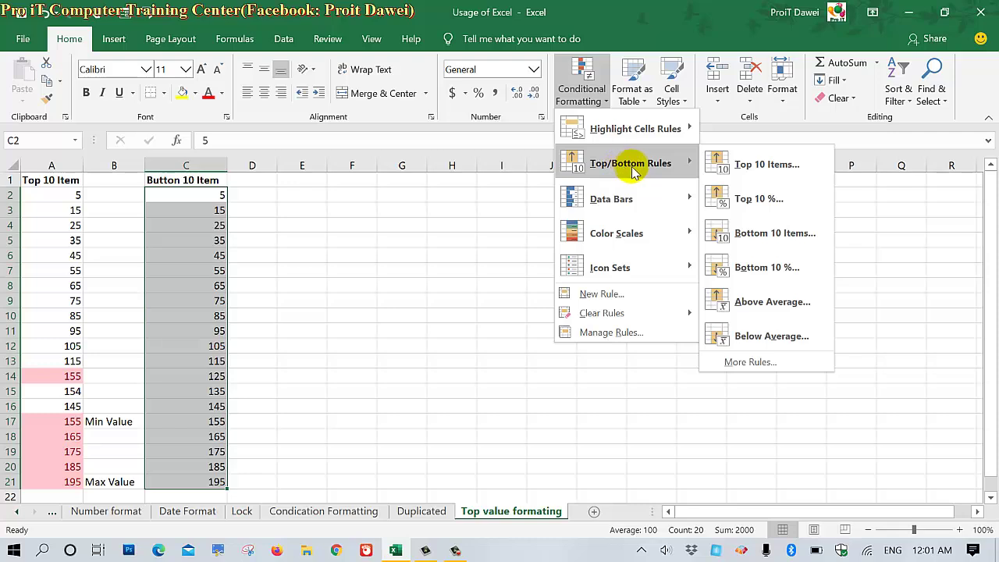
left_click(765, 234)
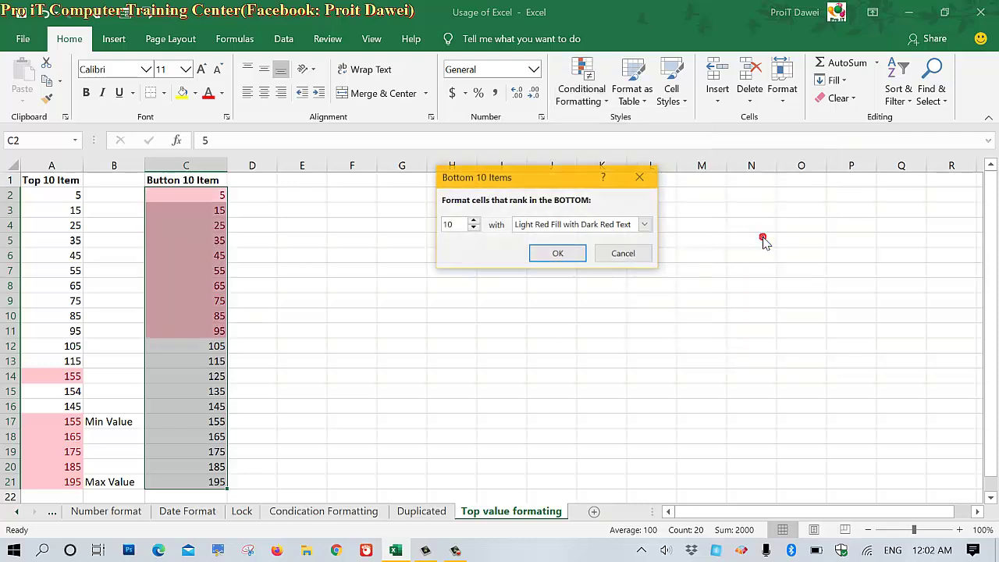
left_click(473, 221)
left_click(473, 221)
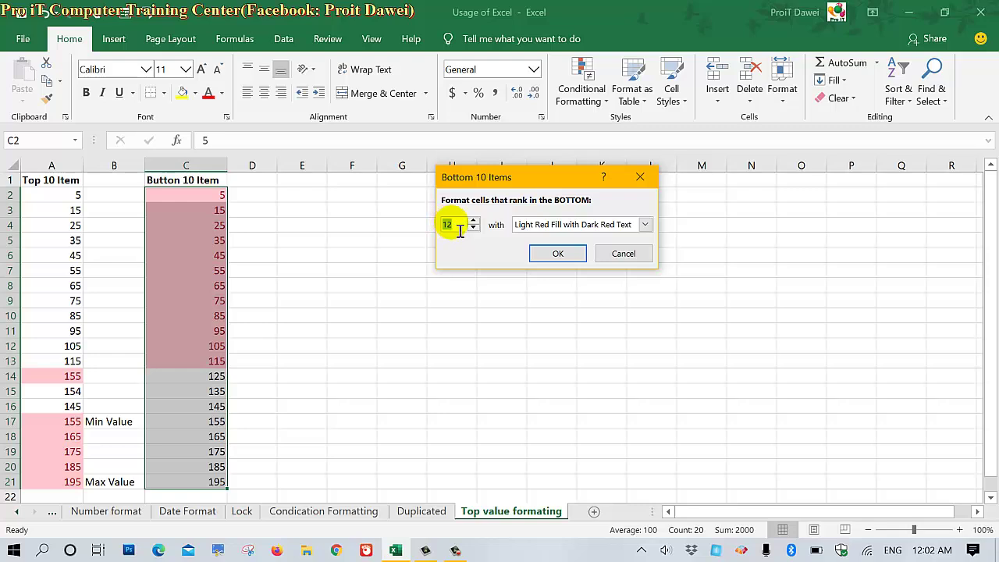
left_click(584, 254)
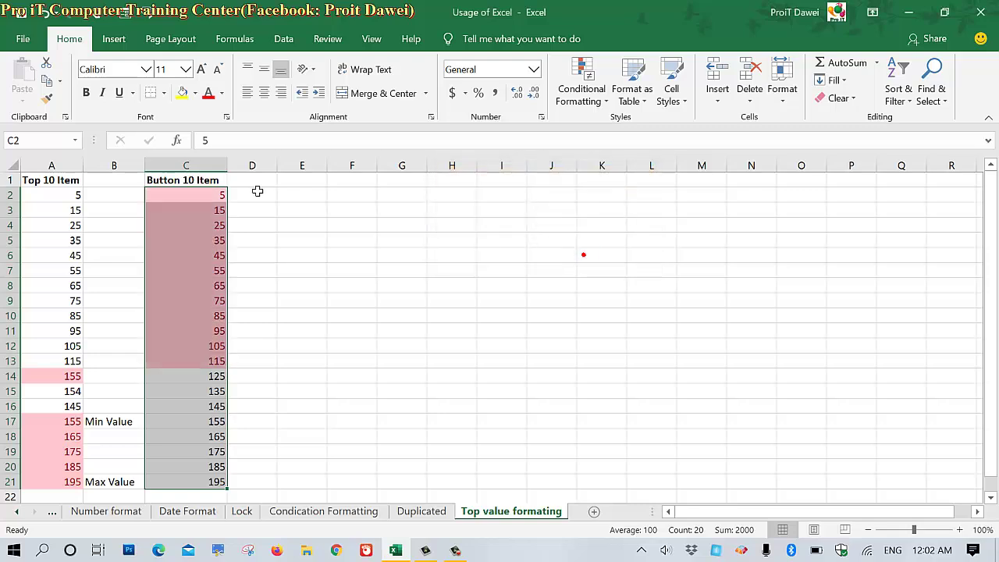
Step: Rename the headers to 'Button 12 Item' in C1 and 'Top 5 Item' in A1
double_click(191, 180)
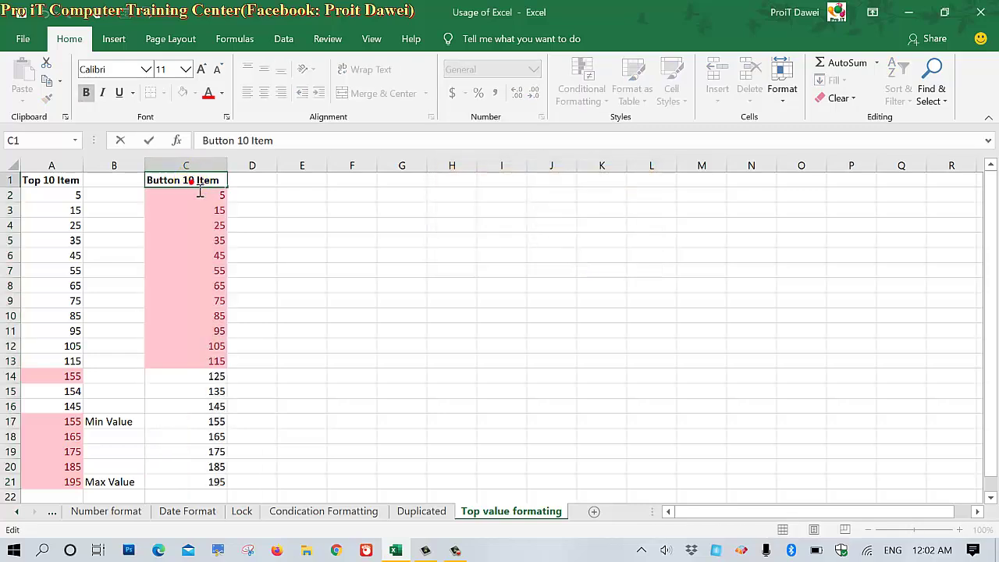
key("BackSpace")
type("2")
key("Return")
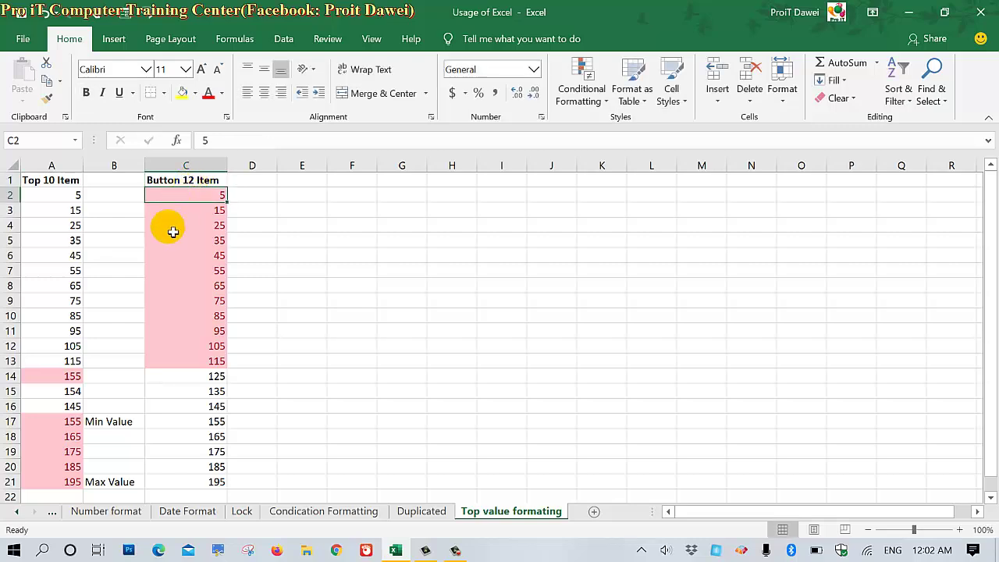
left_click(194, 255)
left_click(55, 186)
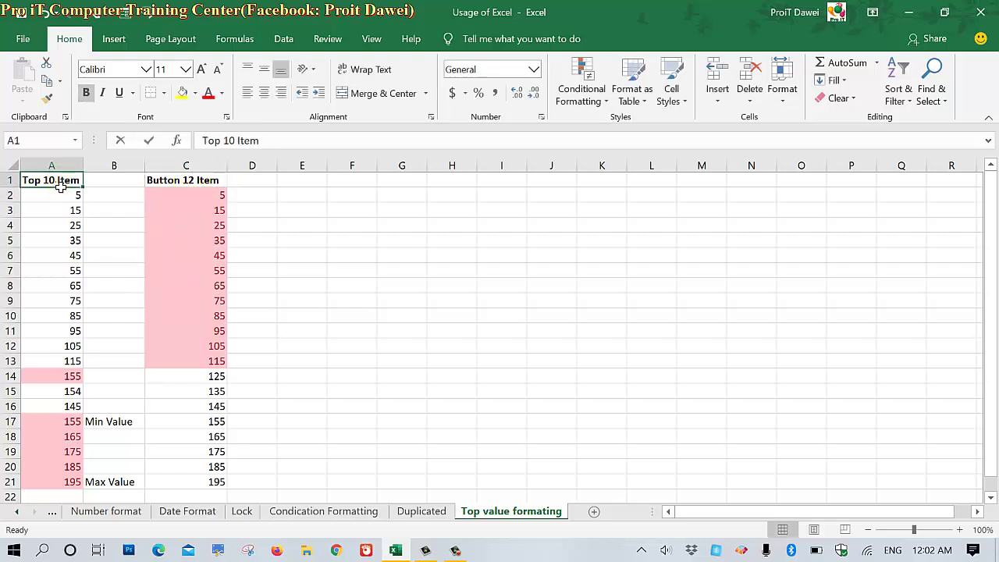
double_click(47, 181)
type("5")
key("Return")
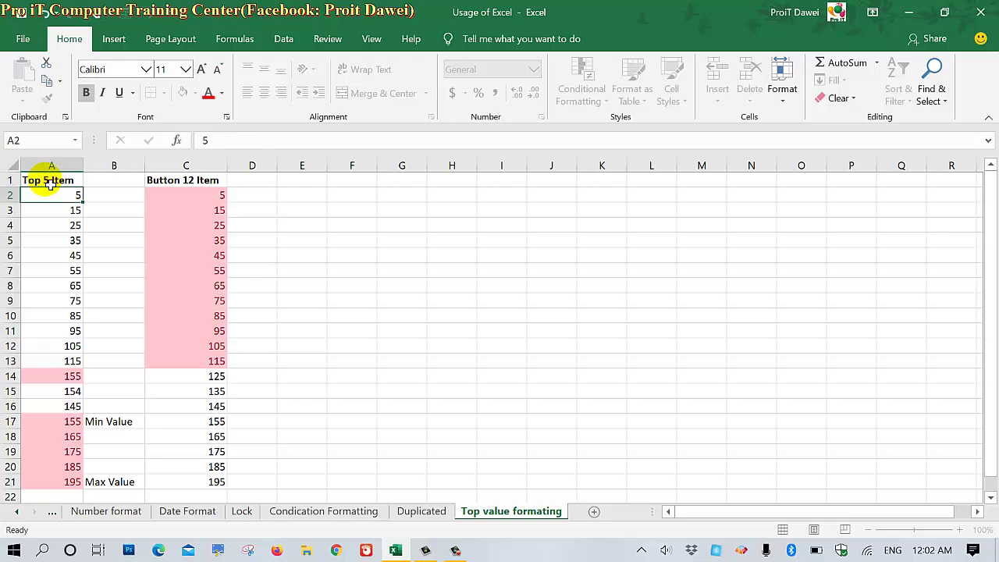
left_click_drag(204, 196, 200, 364)
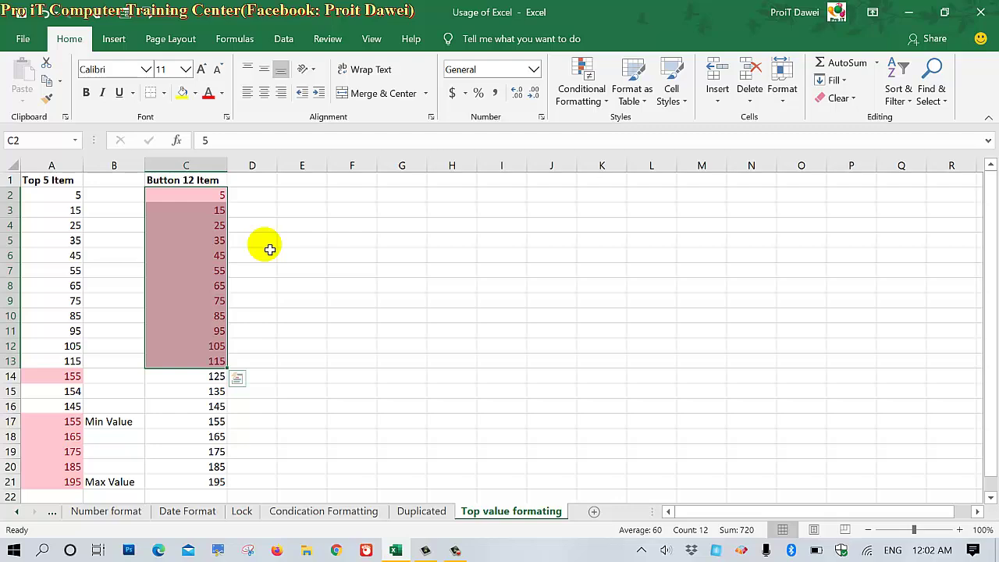
Step: Type the labels 'Min Value' in D2 and 'Max Vale' in D13
left_click(256, 196)
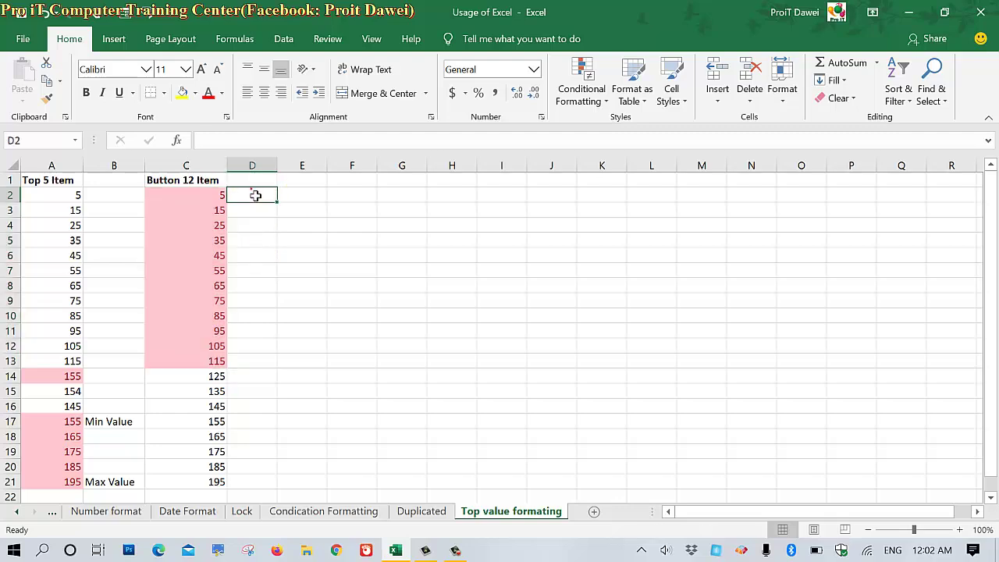
type("Min")
left_click(249, 365)
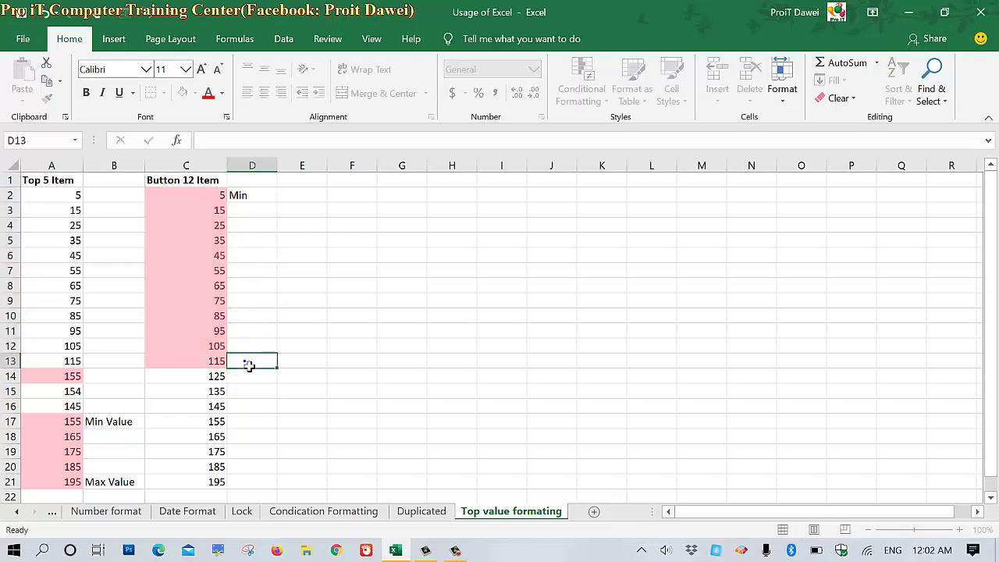
type("Max")
key("Return")
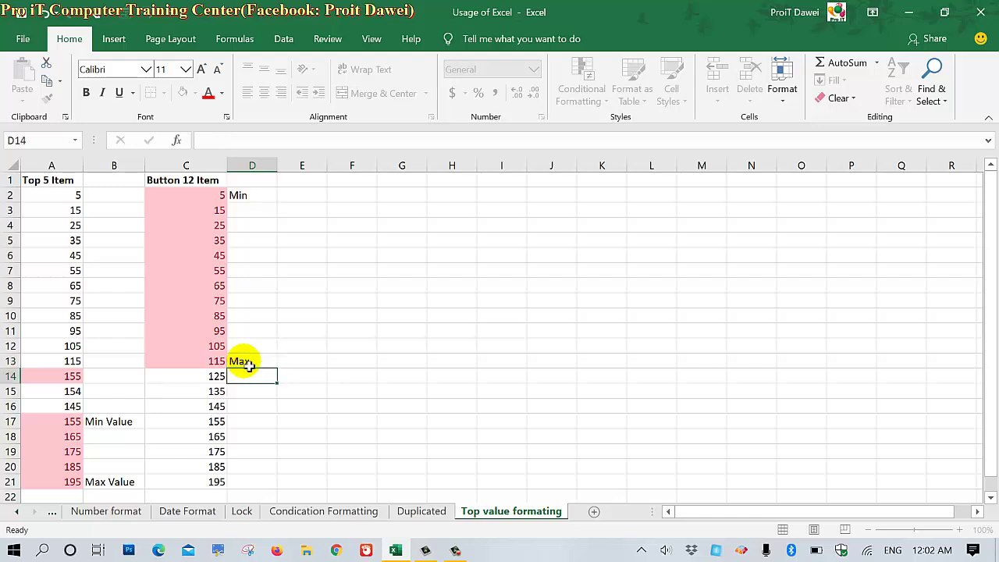
left_click(261, 363)
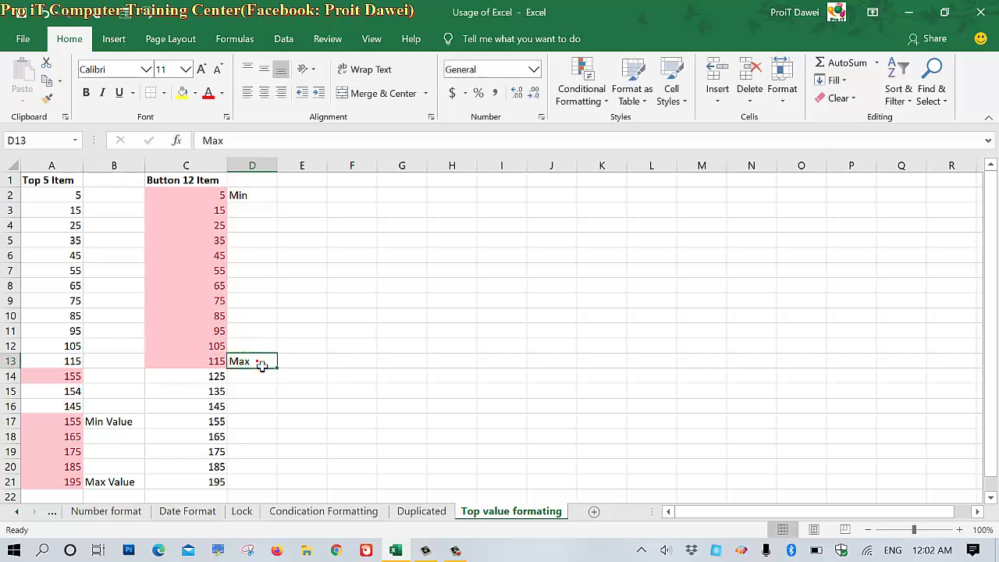
double_click(266, 370)
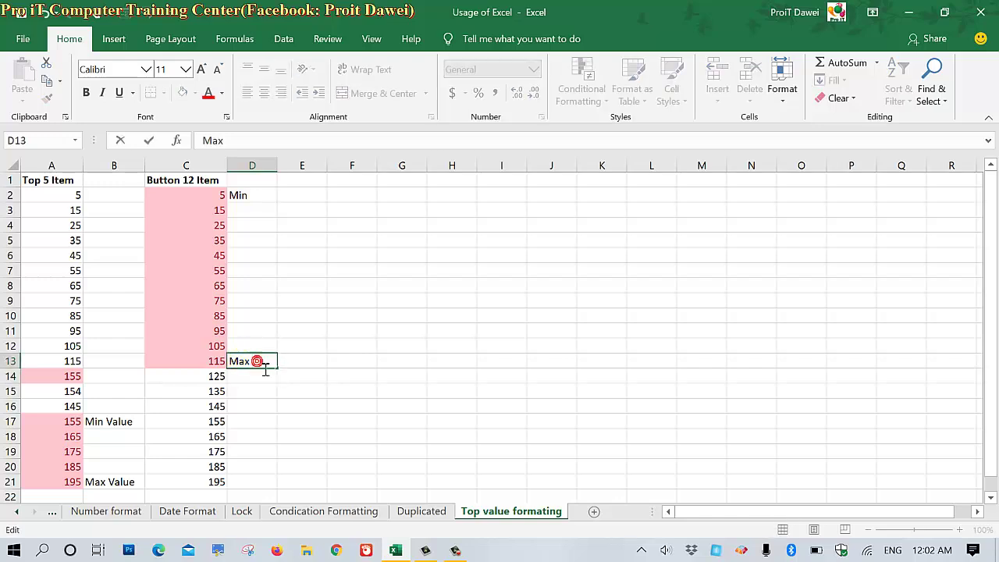
type(" Vale")
left_click(261, 201)
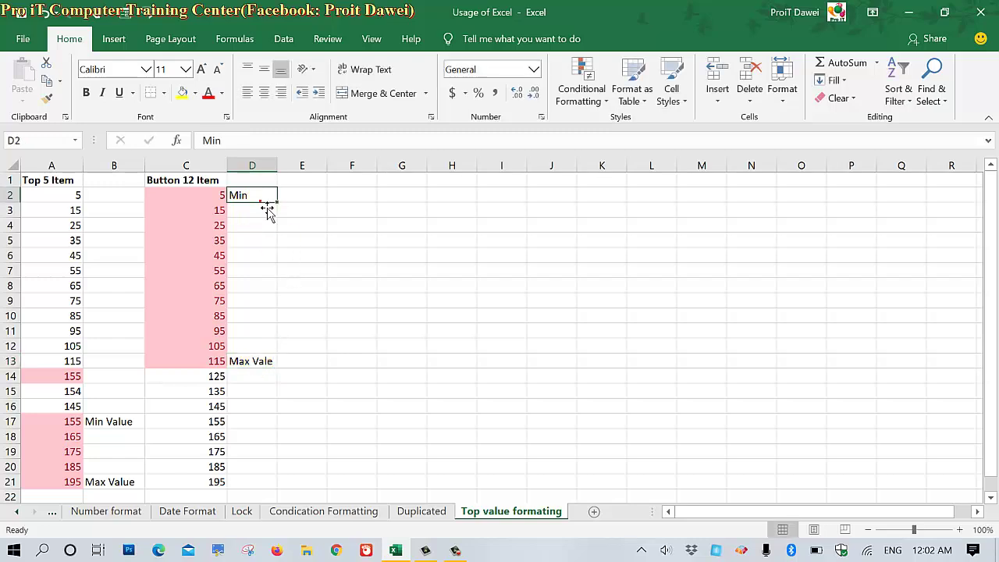
double_click(269, 204)
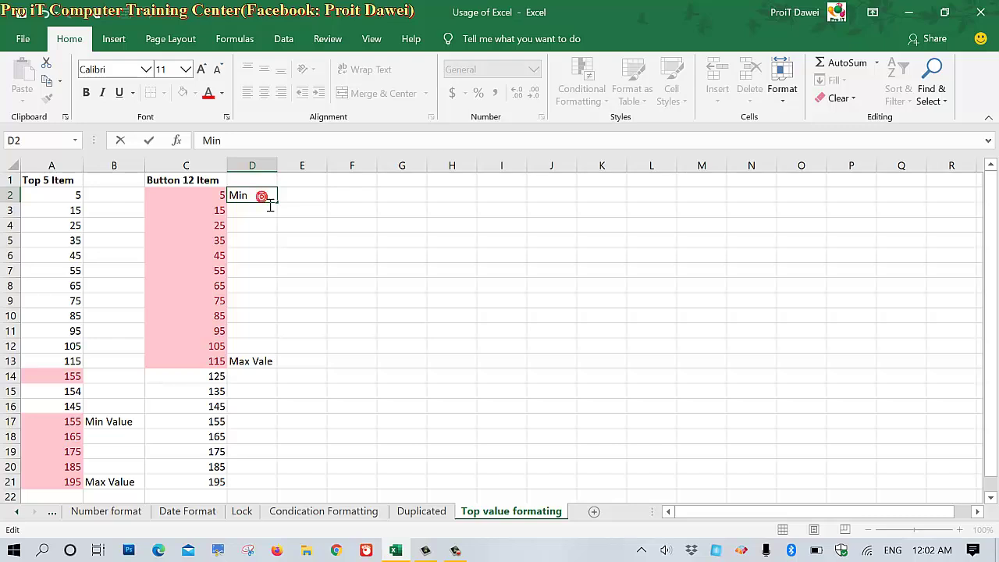
type(" V")
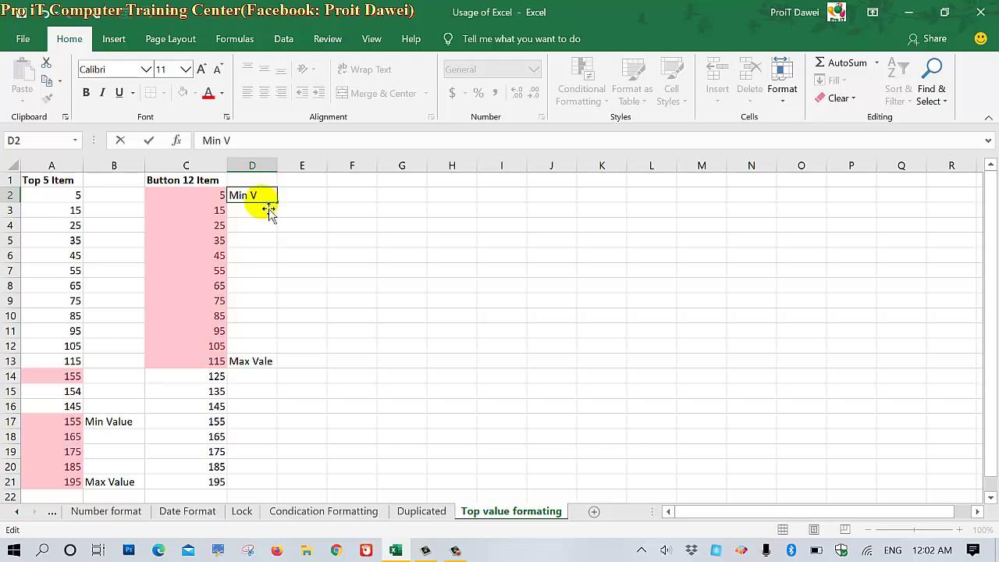
type("alue")
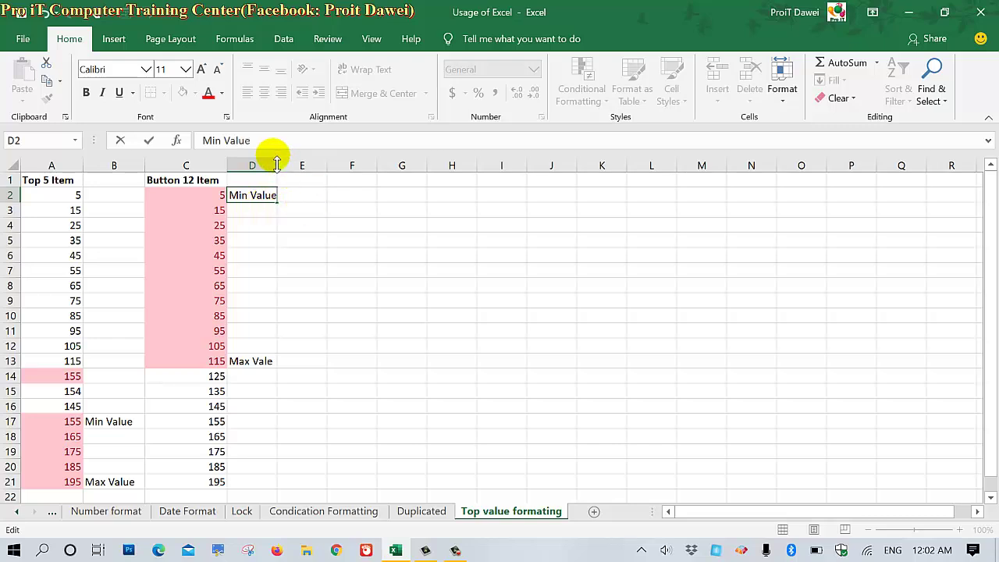
left_click(287, 166)
Step: Widen column D and correct D13's label to 'Max Value'
left_click_drag(278, 167, 286, 167)
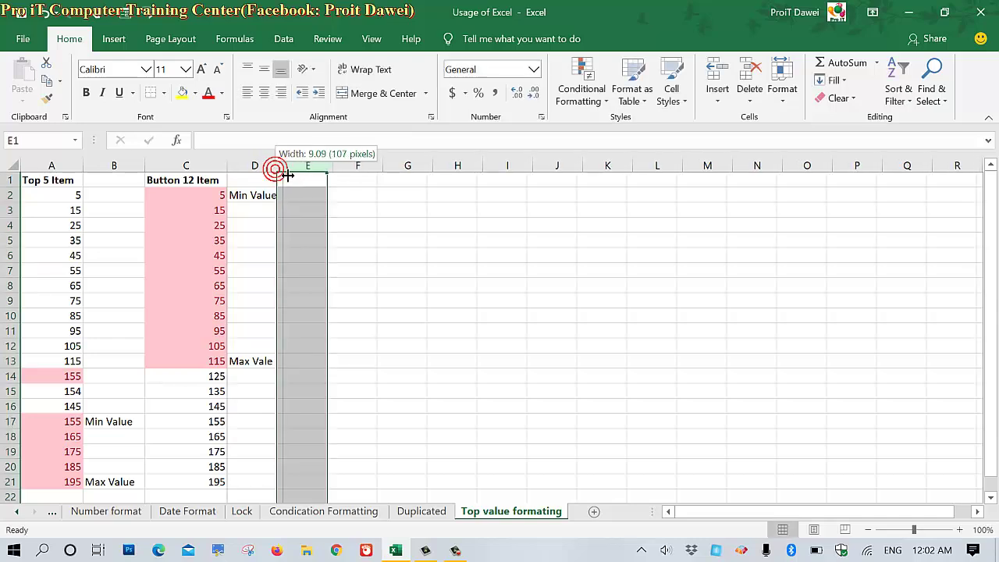
left_click(329, 211)
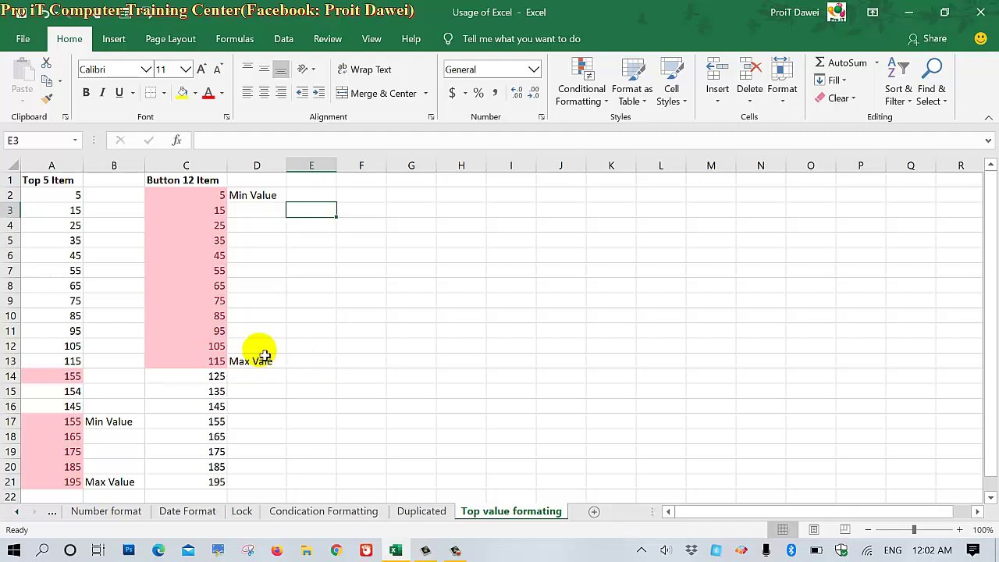
left_click(263, 359)
key("F2")
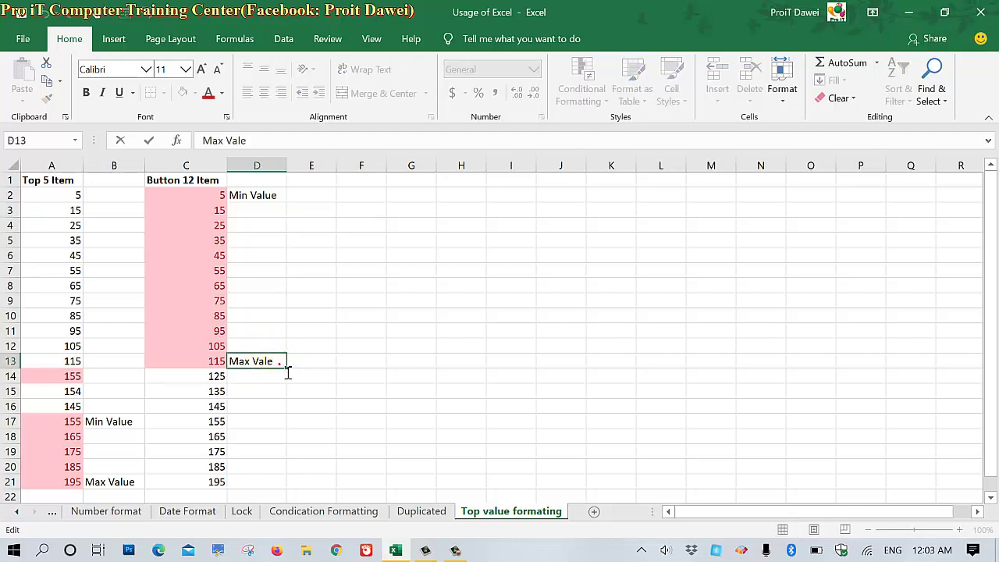
type("u")
left_click(330, 359)
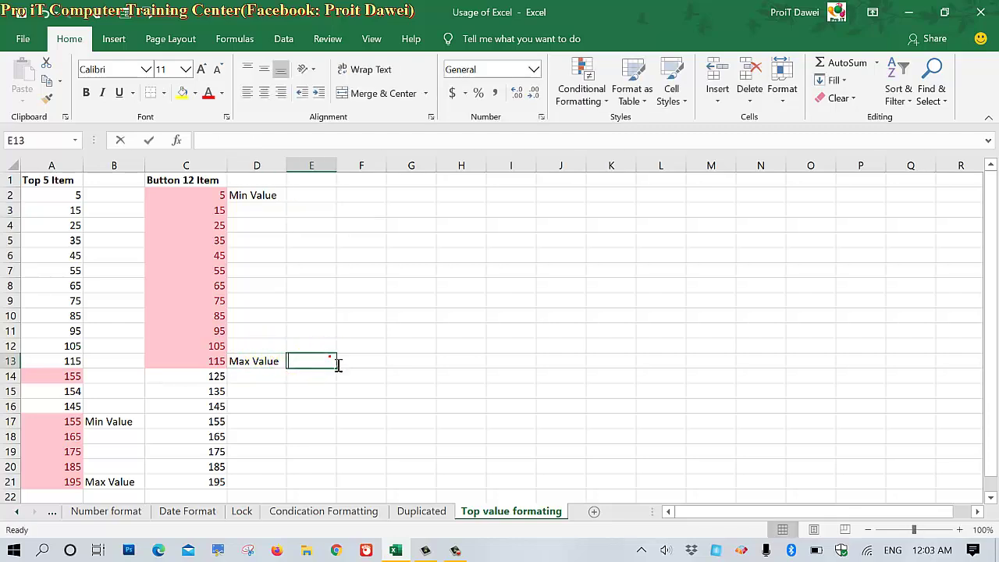
left_click(364, 224)
left_click(312, 185)
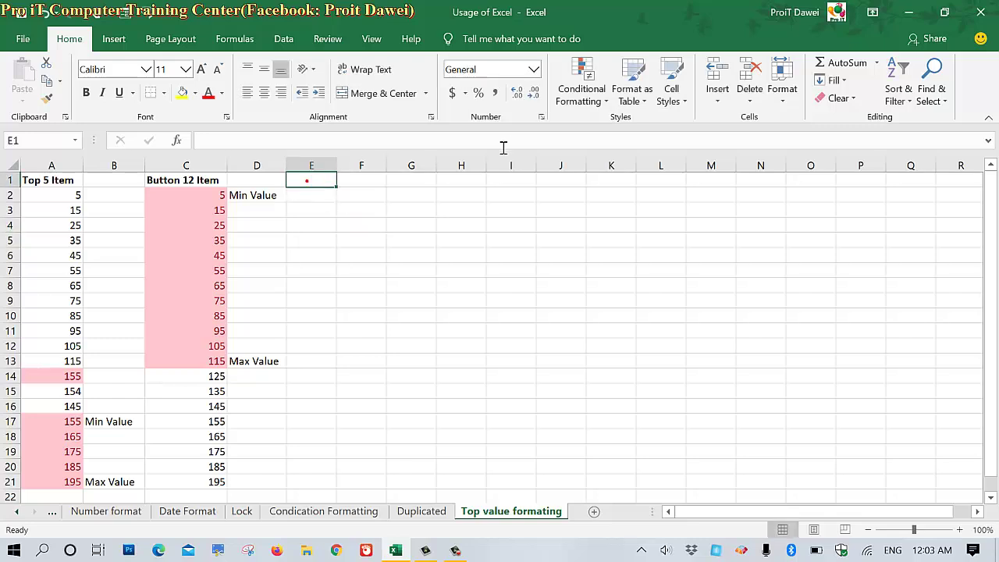
Step: Look over the Top/Bottom Rules menu, then enter the heading 'Button 10%' in E1
left_click(582, 93)
mouse_move(662, 171)
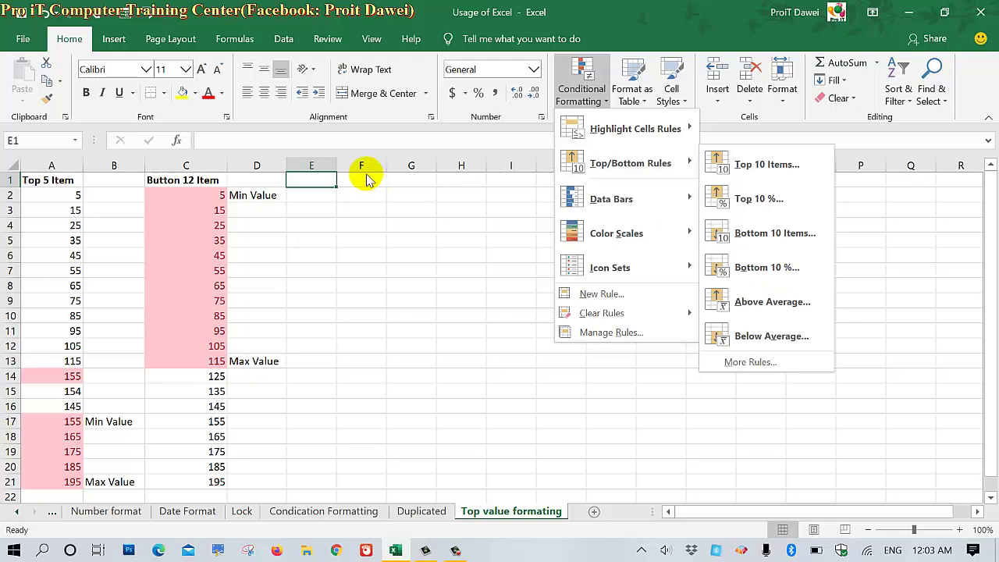
left_click(322, 184)
type("u")
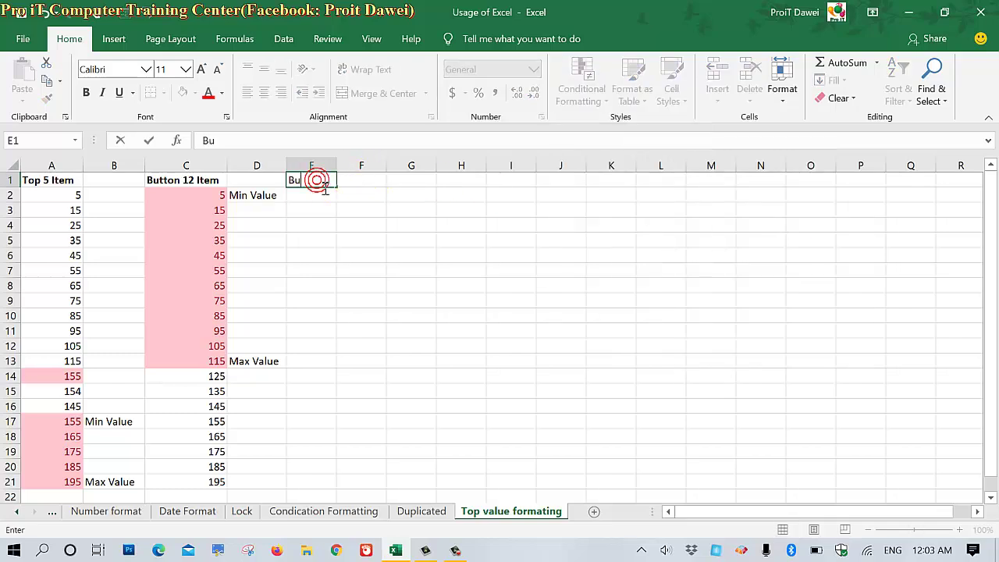
type("tton 10%")
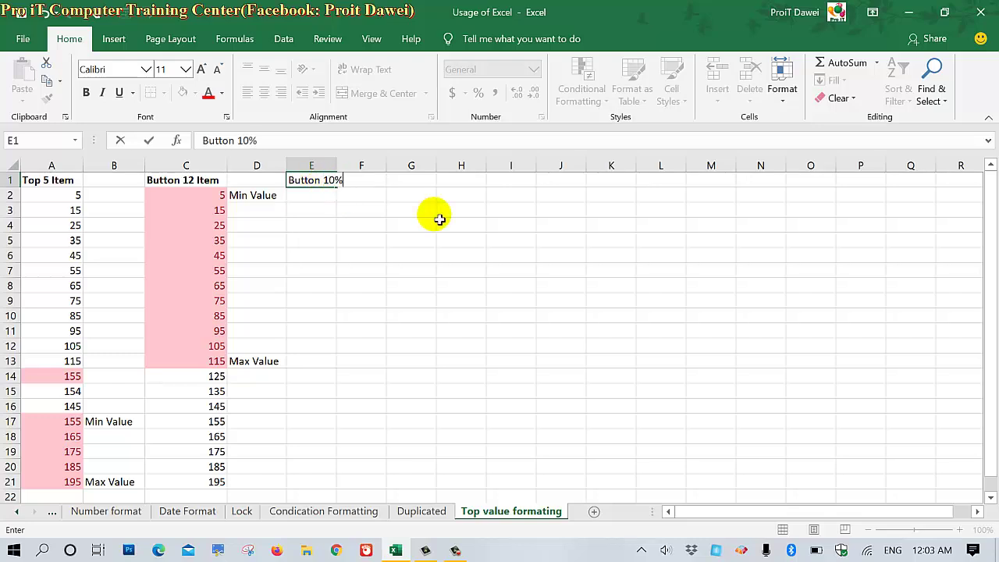
key("Return")
Step: Widen column E and fill E2:E21 with the numbers 5 through 195 using Flash Fill
left_click_drag(337, 168, 354, 181)
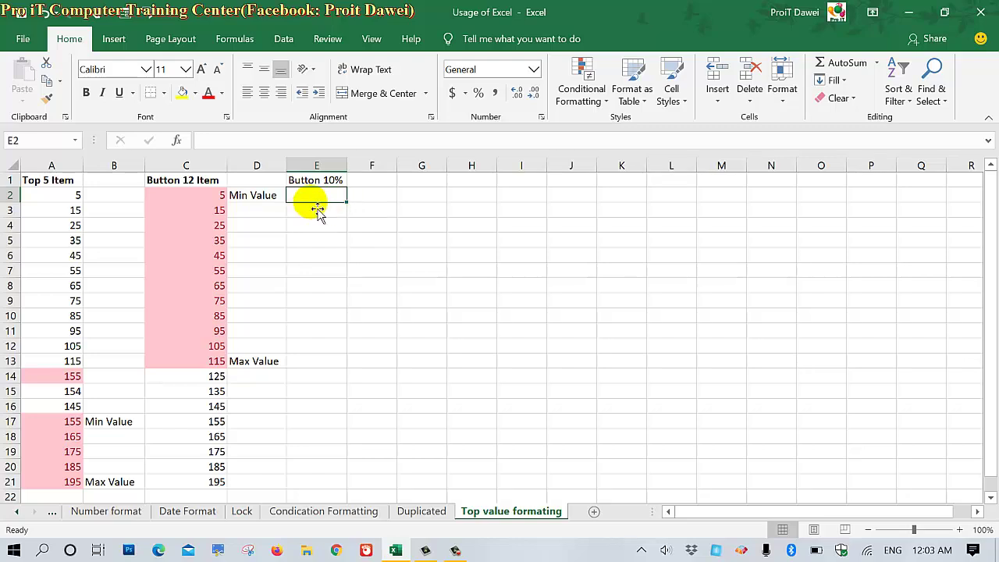
type("5")
key("Return")
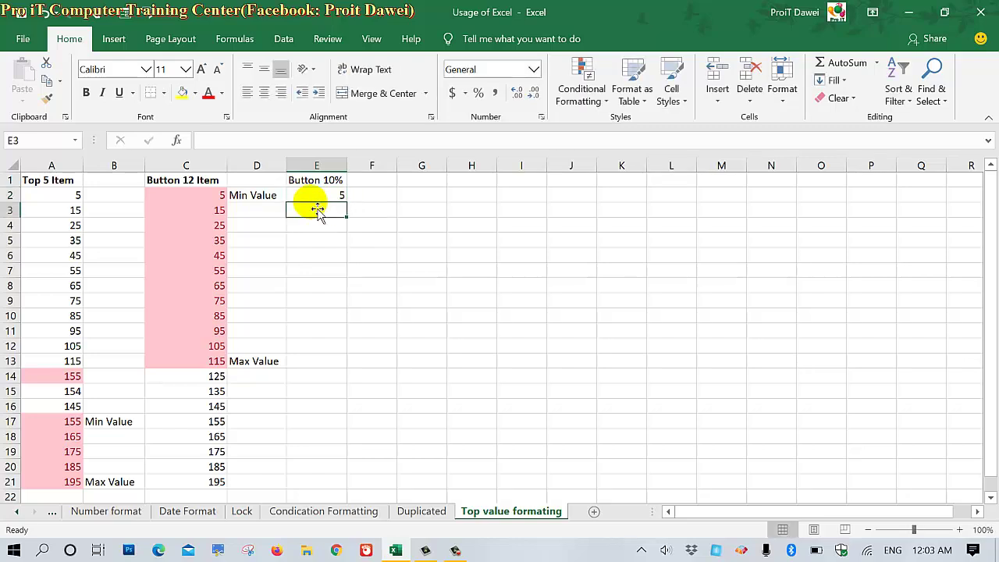
type("15 10%")
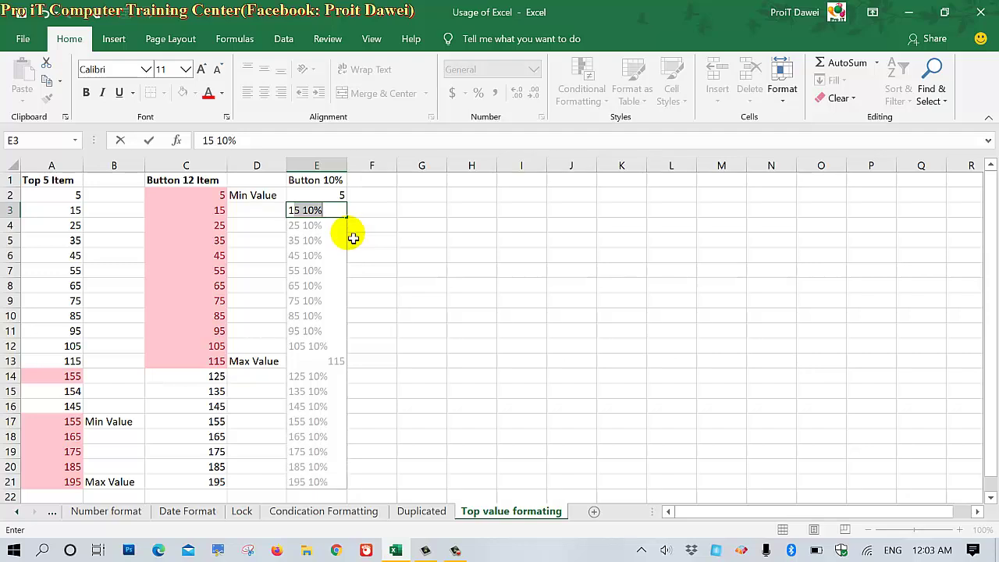
left_click(340, 217)
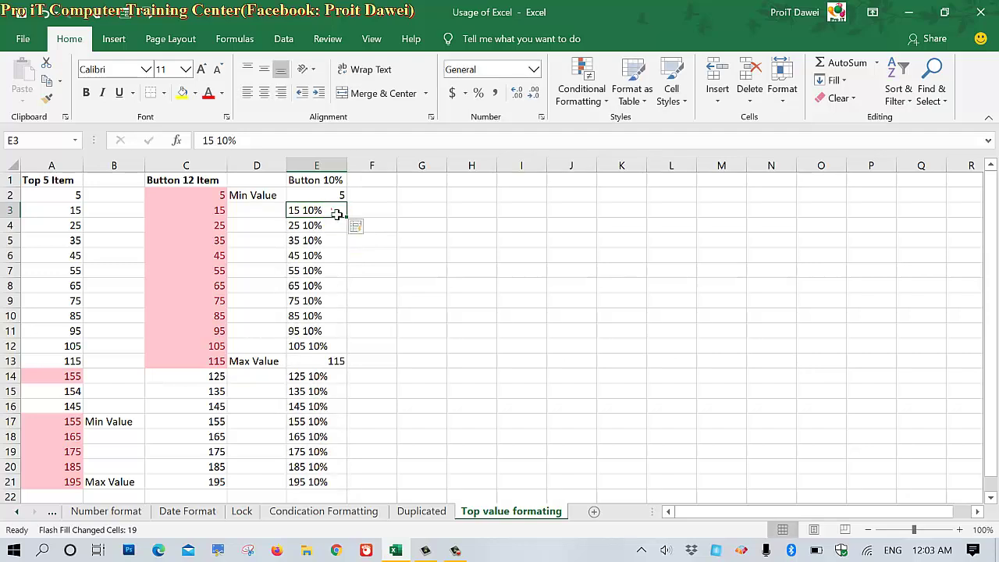
key("BackSpace")
key("BackSpace")
key("BackSpace")
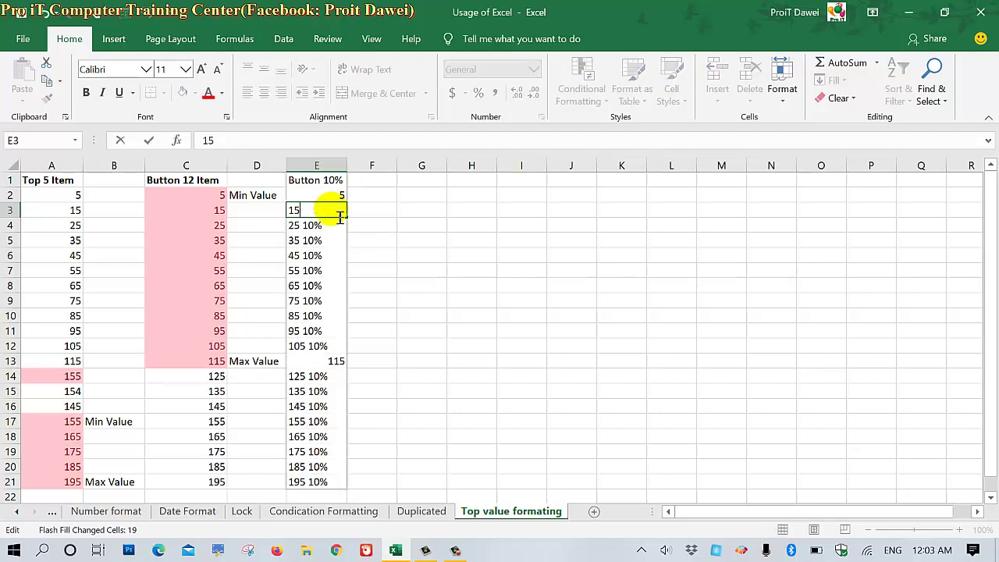
key("Return")
left_click(334, 196)
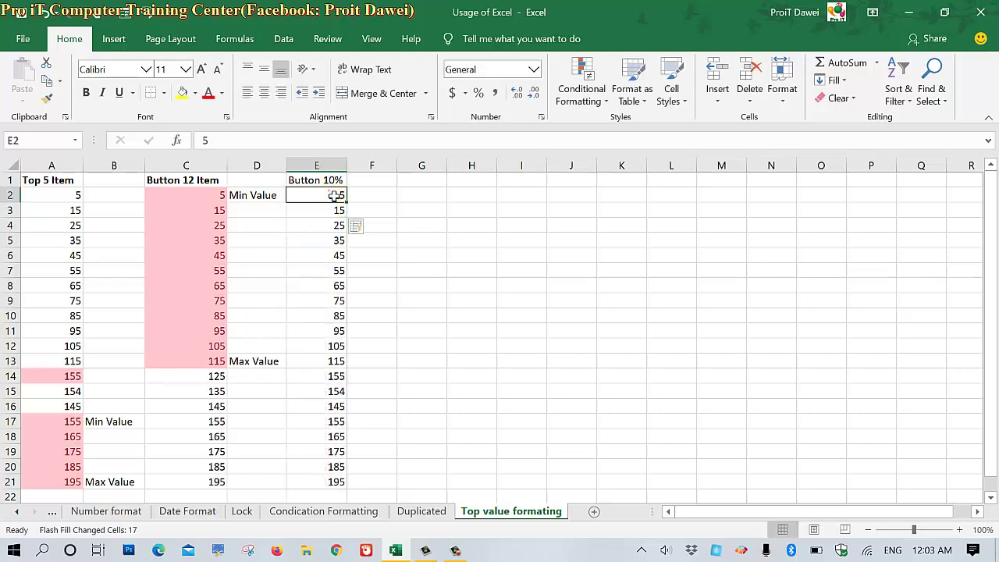
left_click(455, 313)
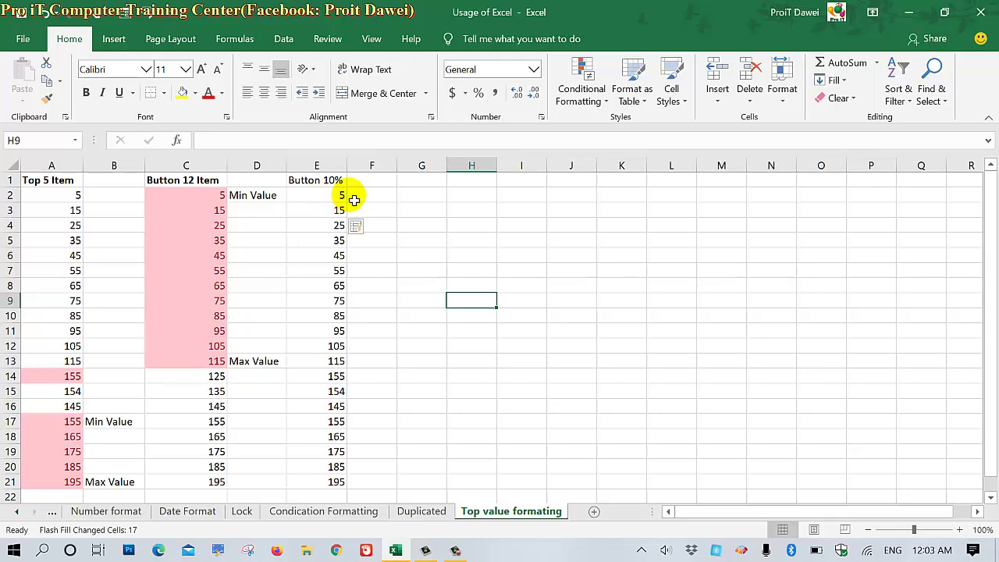
left_click(365, 201)
Step: Enter the formula =E2/195 in F2 and check the column E values
type("=")
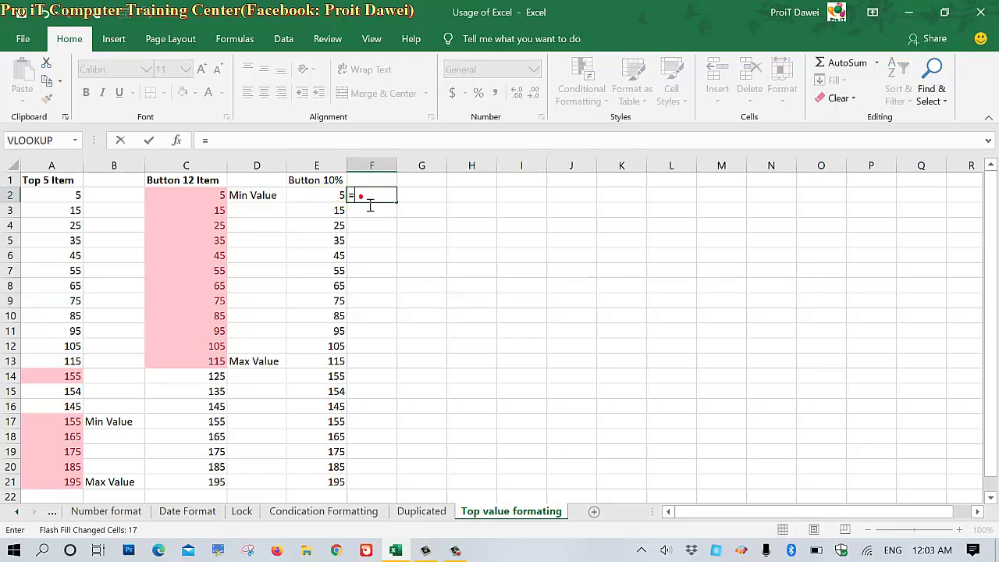
left_click(338, 196)
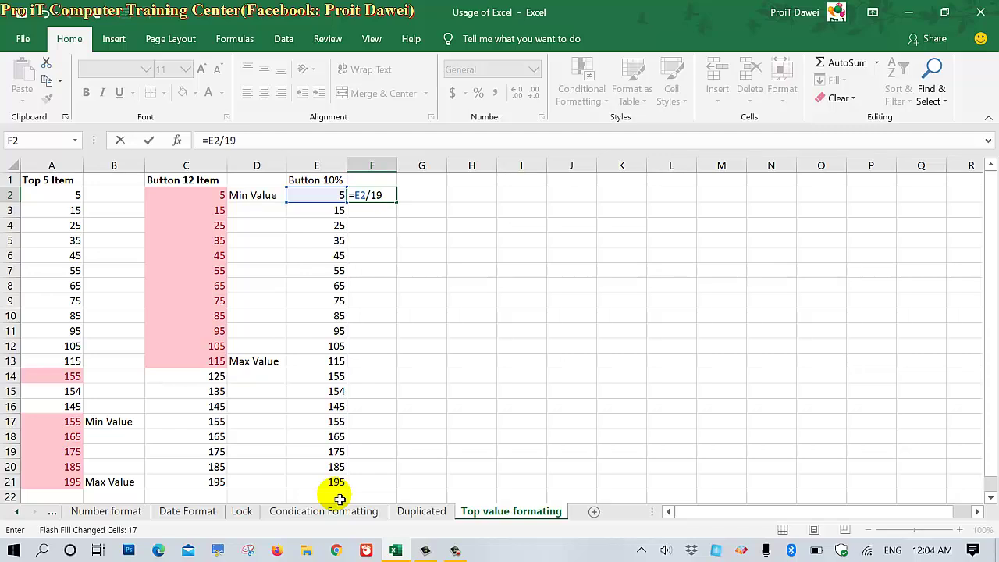
type("5")
key("Return")
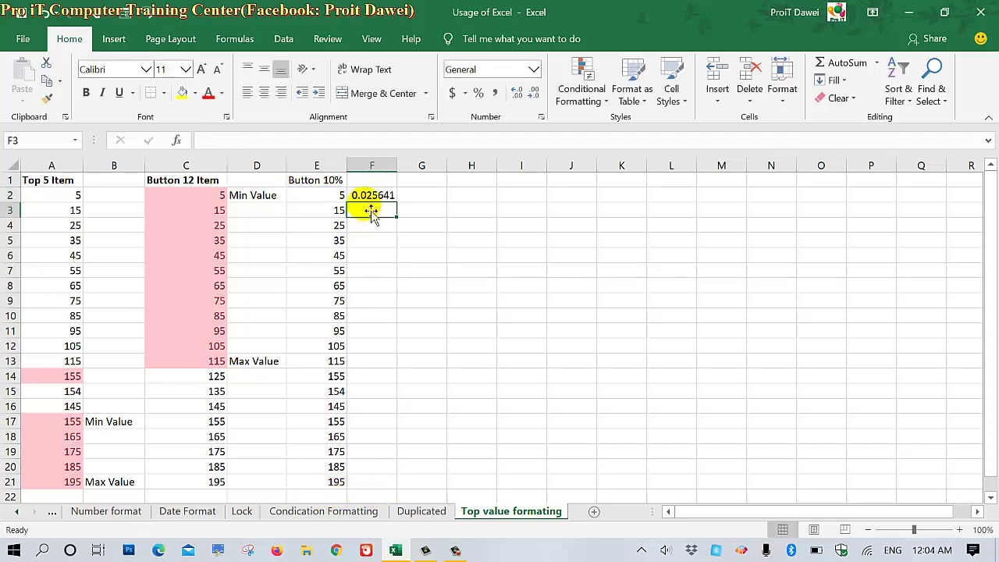
left_click(365, 196)
left_click_drag(344, 198, 320, 482)
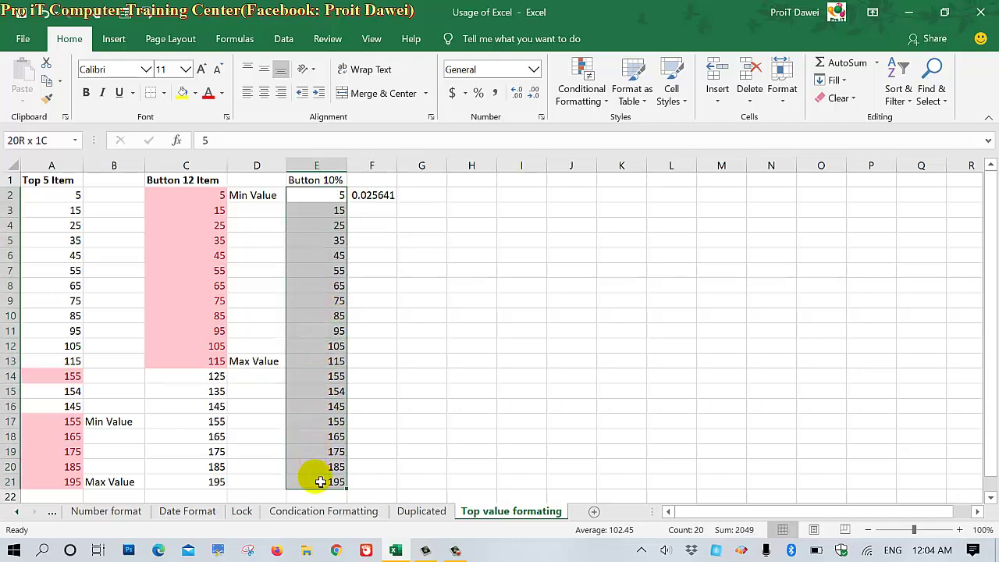
left_click(323, 484)
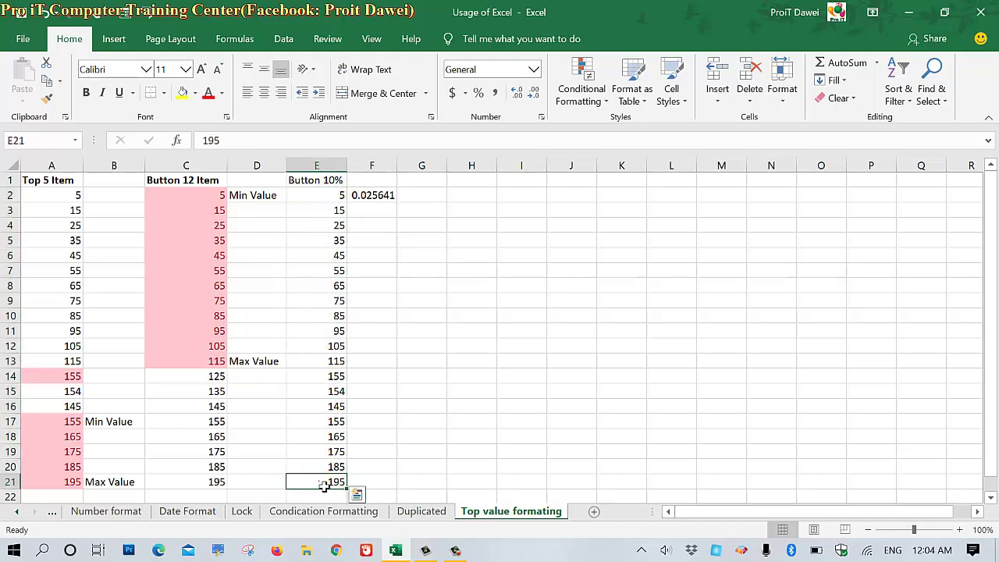
left_click(331, 200)
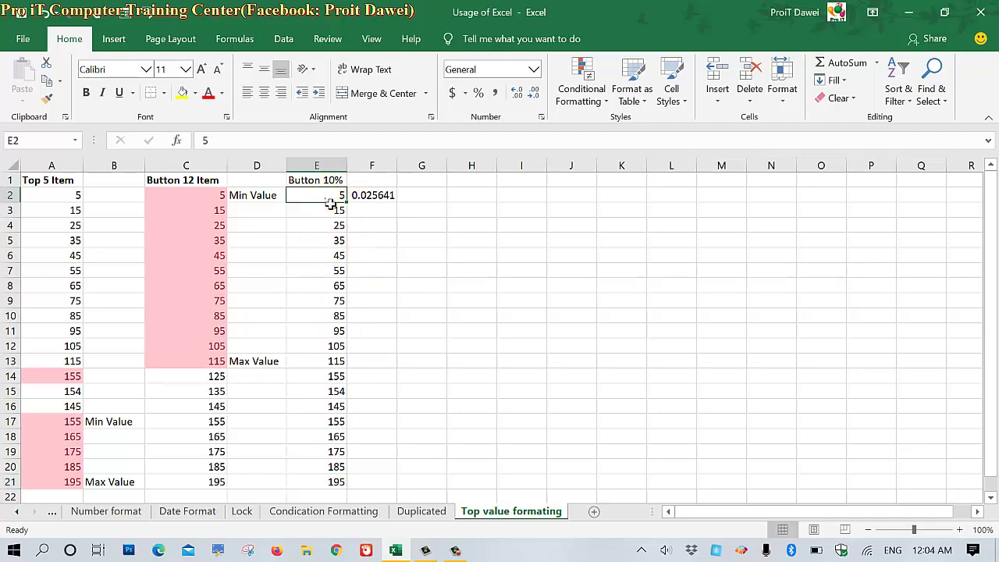
left_click(329, 479)
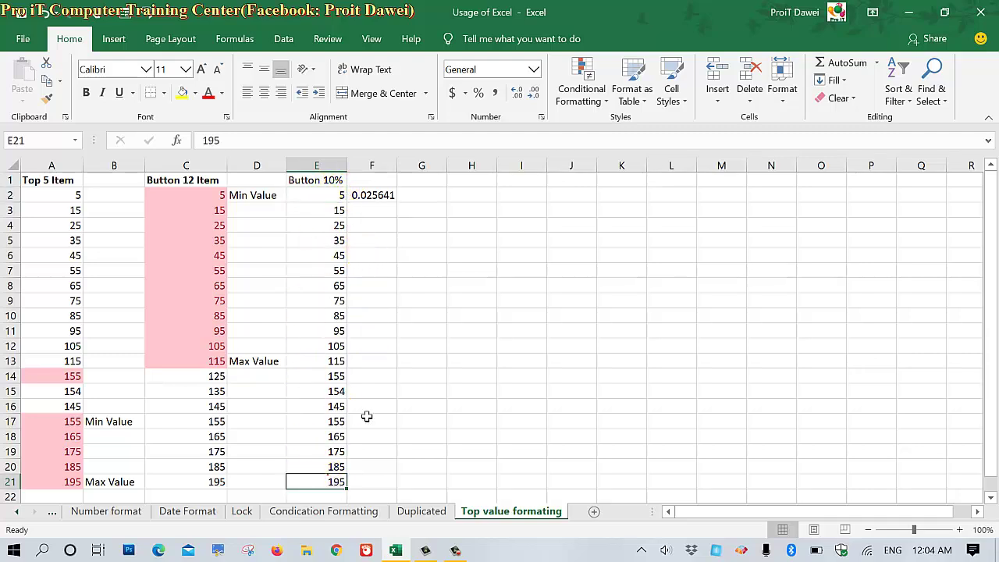
left_click(369, 196)
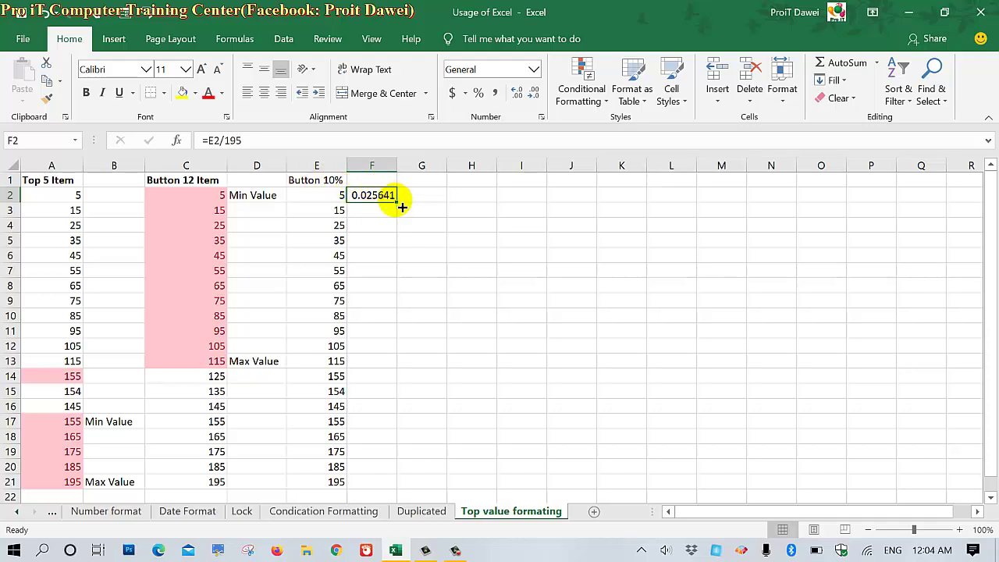
Step: Fill the formula down to F21 and format F2:F21 as percentages, 3% to 100%
left_click_drag(402, 207, 385, 492)
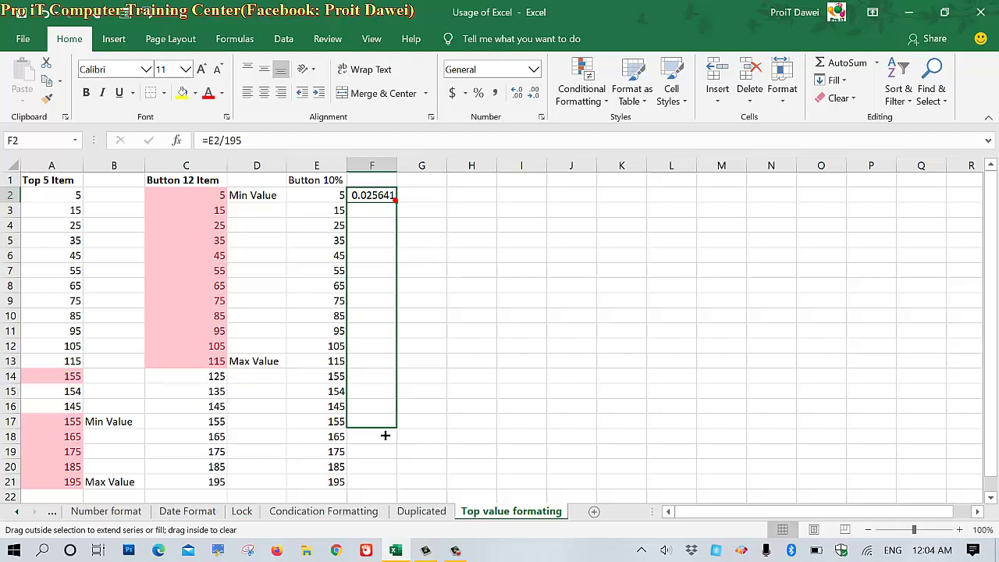
left_click(374, 486)
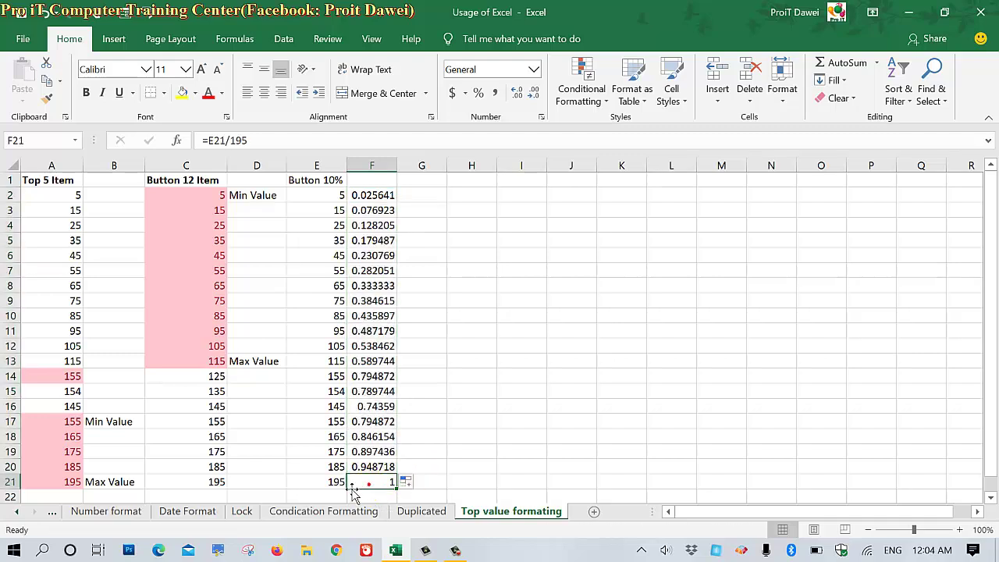
left_click_drag(367, 194, 385, 480)
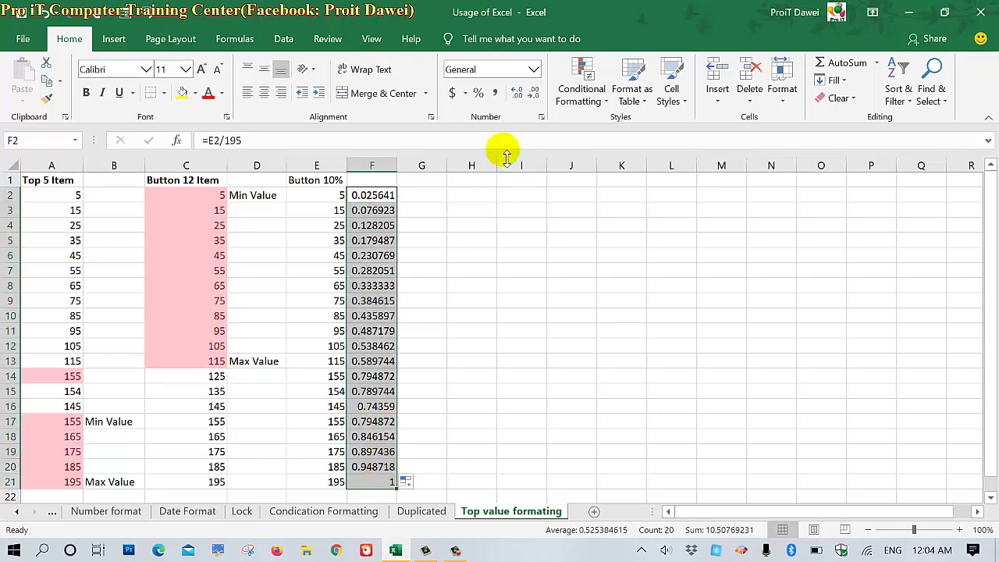
left_click(479, 93)
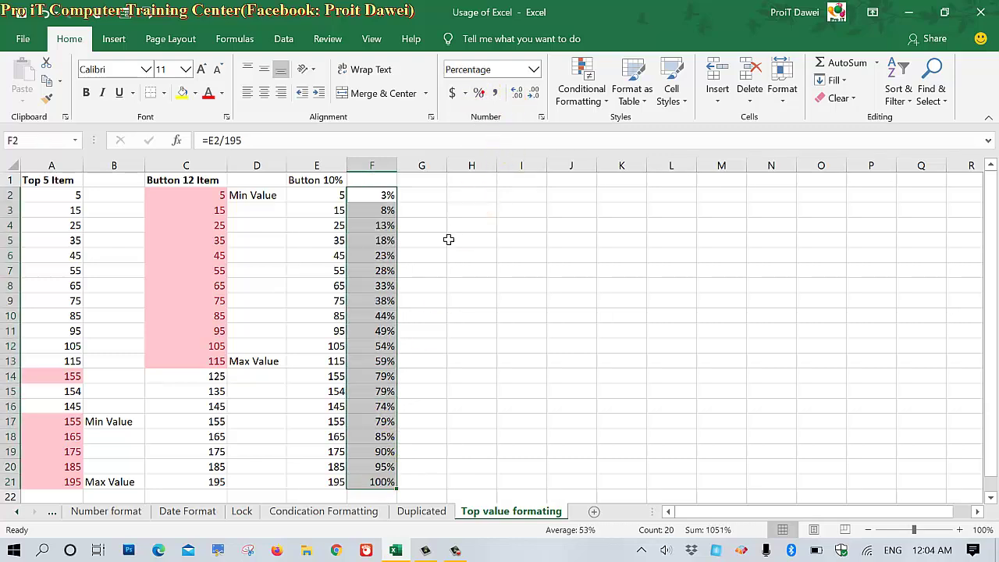
left_click_drag(338, 195, 336, 481)
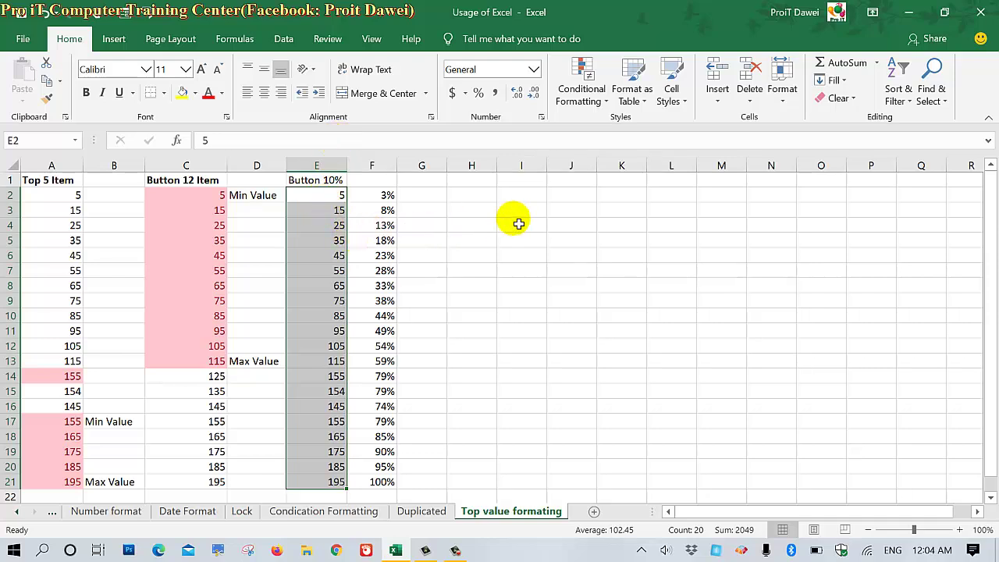
Step: Add a Bottom 15% rule to column E, shading 5, 15 and 25 light red with dark red text
left_click(581, 88)
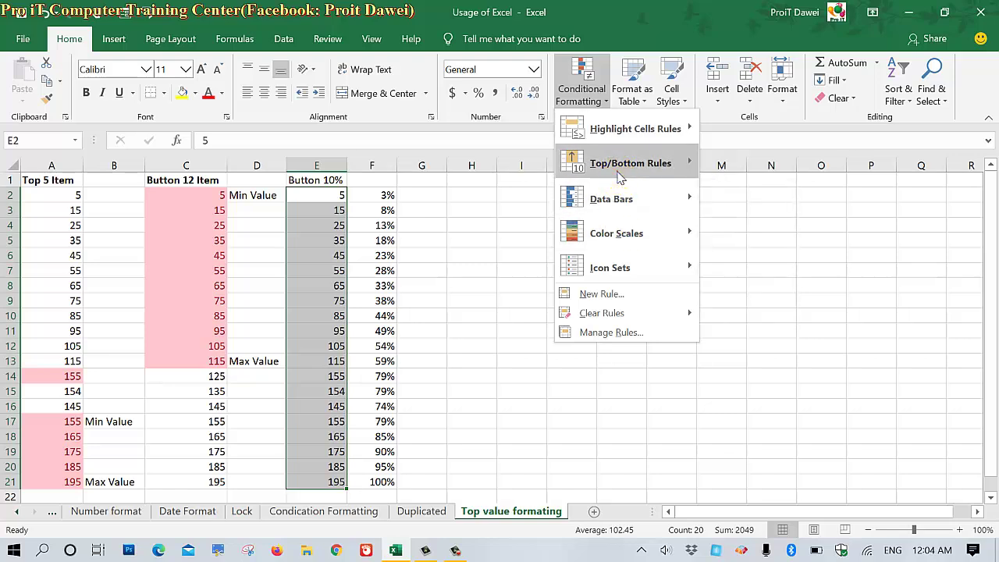
mouse_move(625, 164)
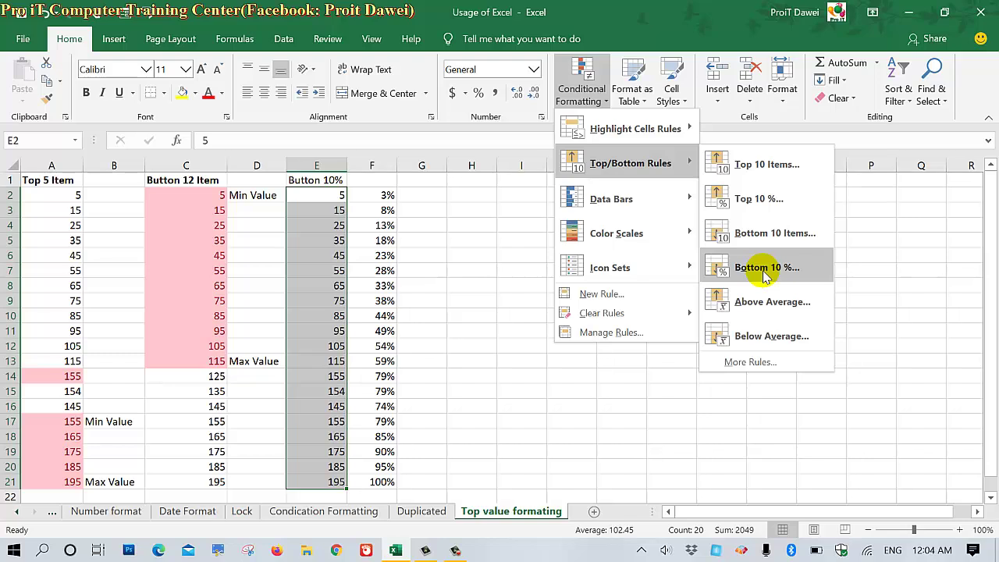
left_click(765, 268)
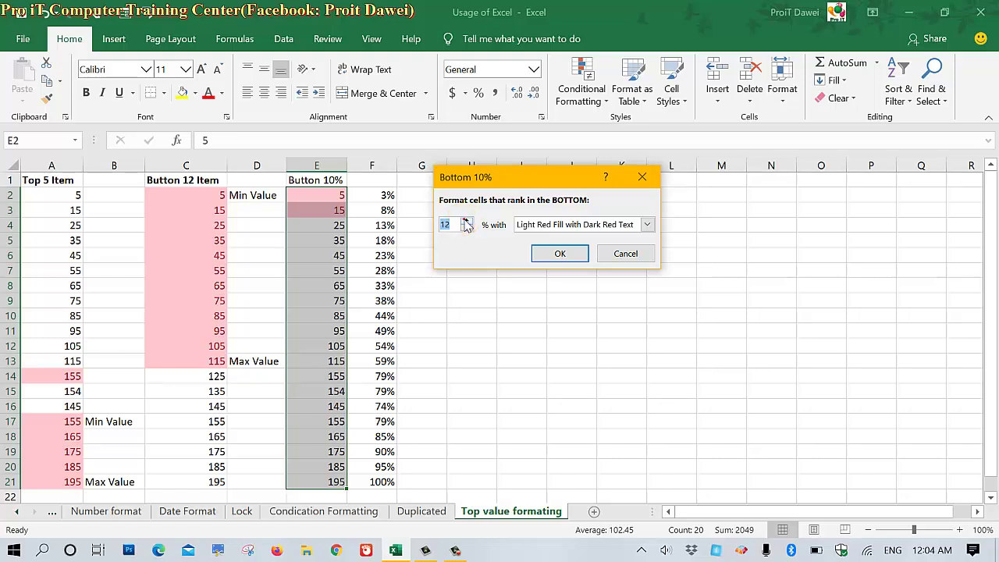
left_click(466, 222)
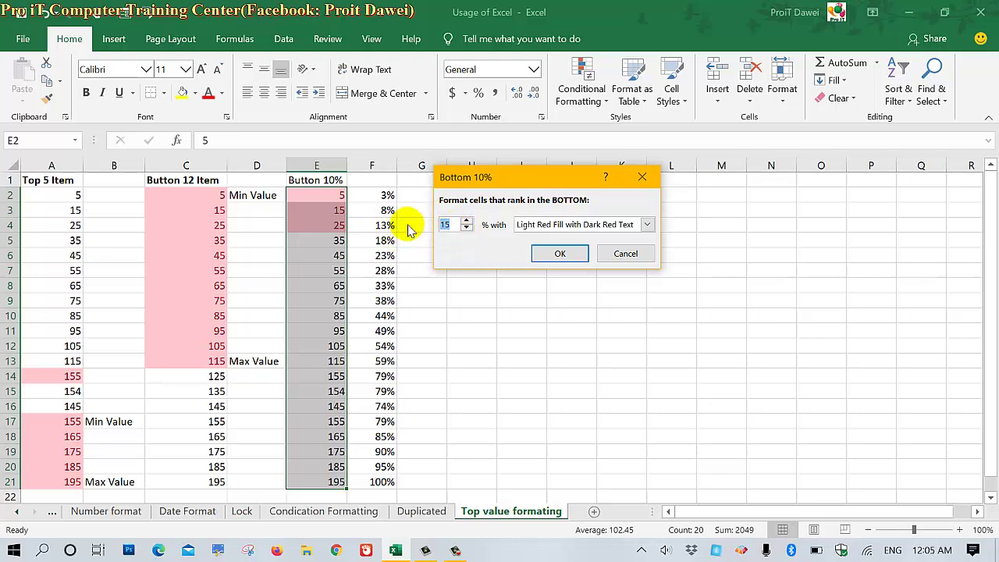
left_click(466, 229)
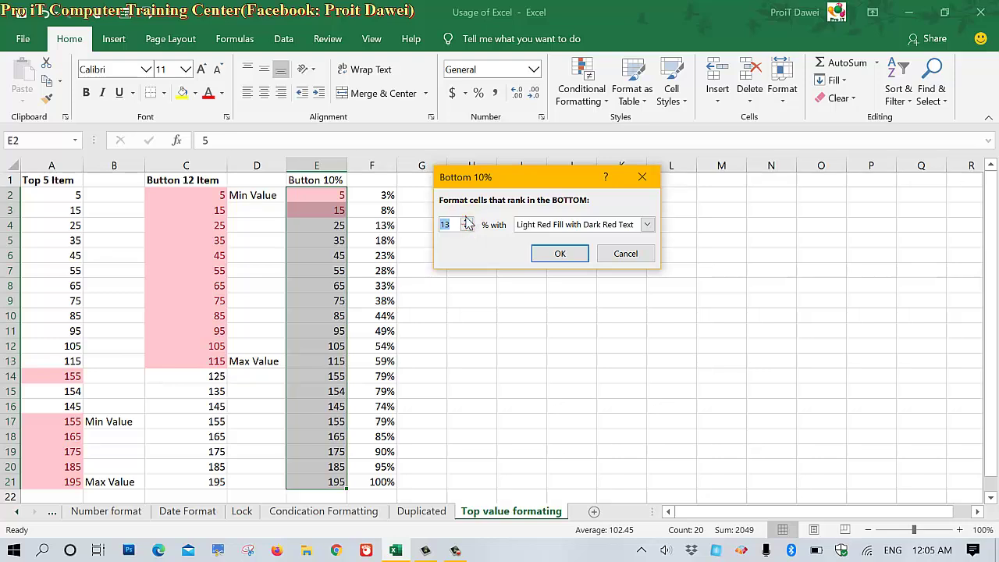
left_click(465, 220)
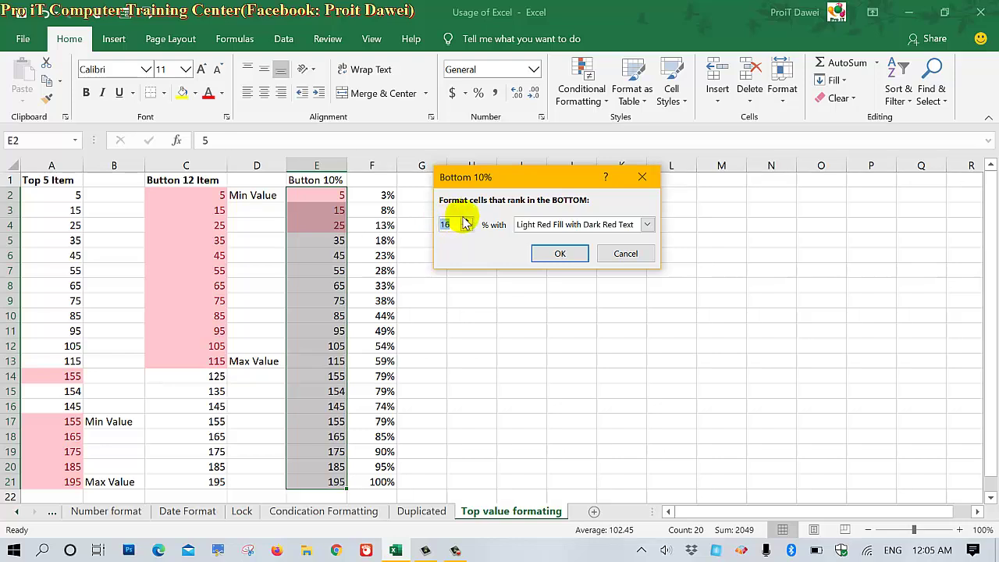
left_click(466, 228)
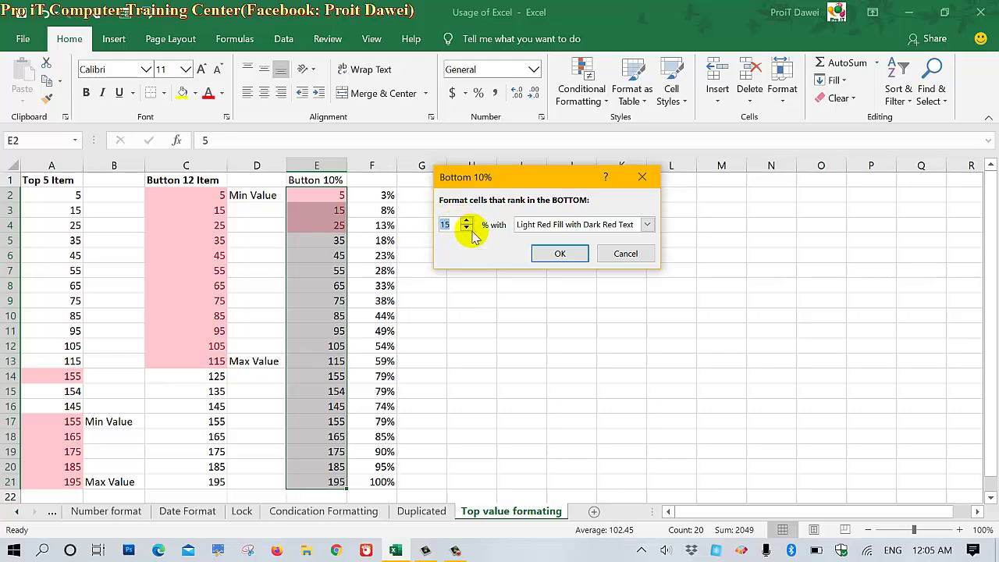
left_click(574, 258)
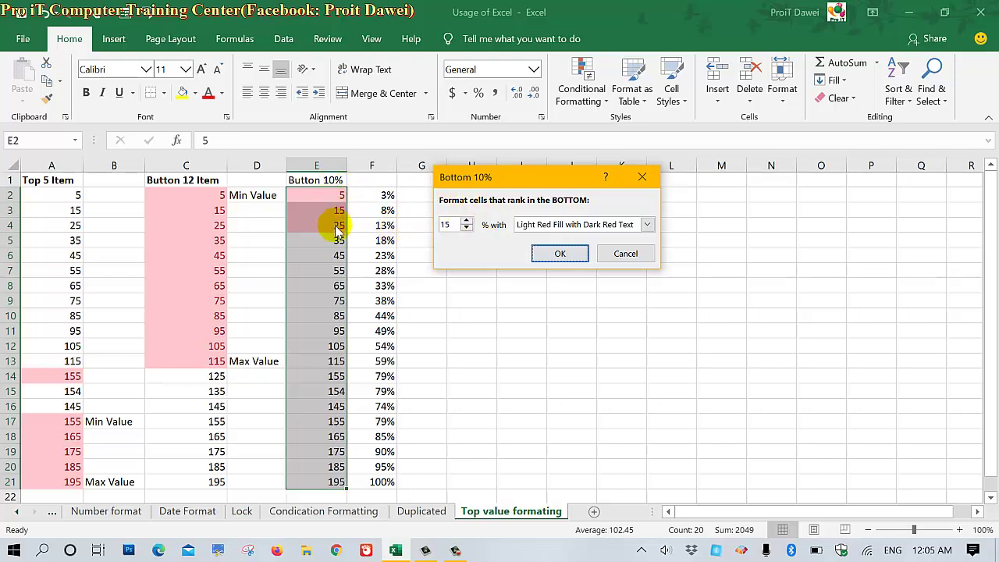
left_click(559, 253)
left_click(317, 181)
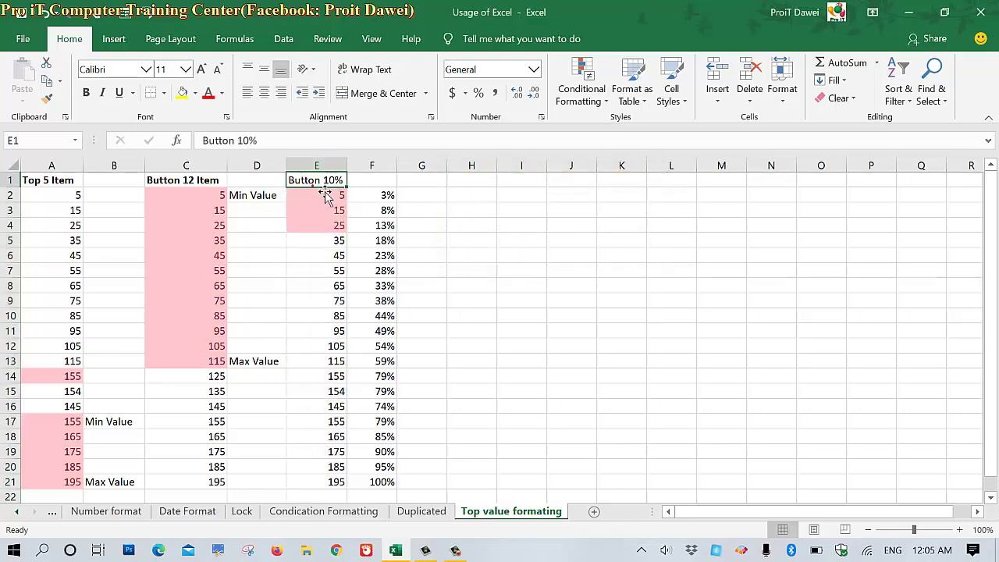
Step: Correct the spelling of the E1 heading to 'Buttom 10%'
double_click(323, 186)
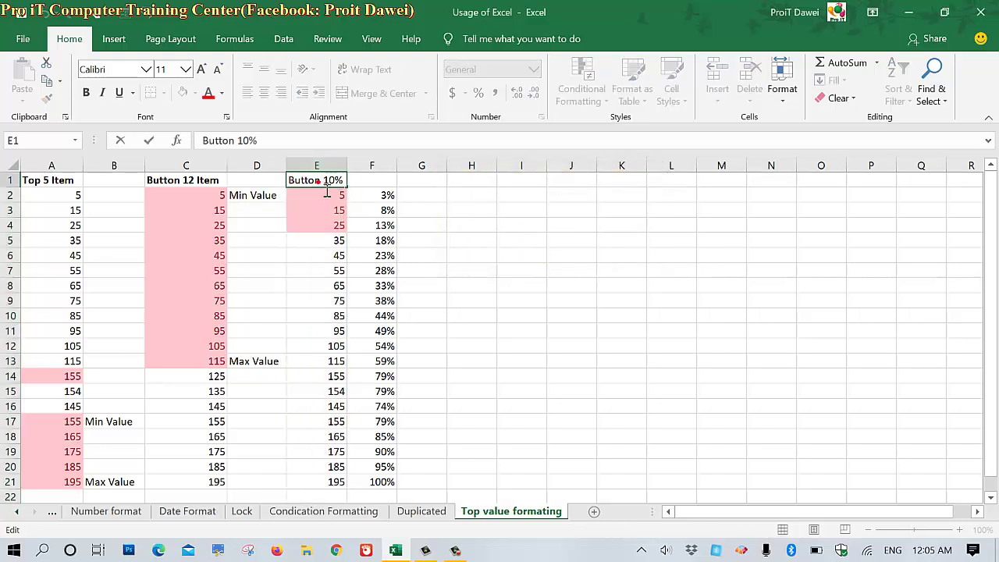
type("n")
key("Return")
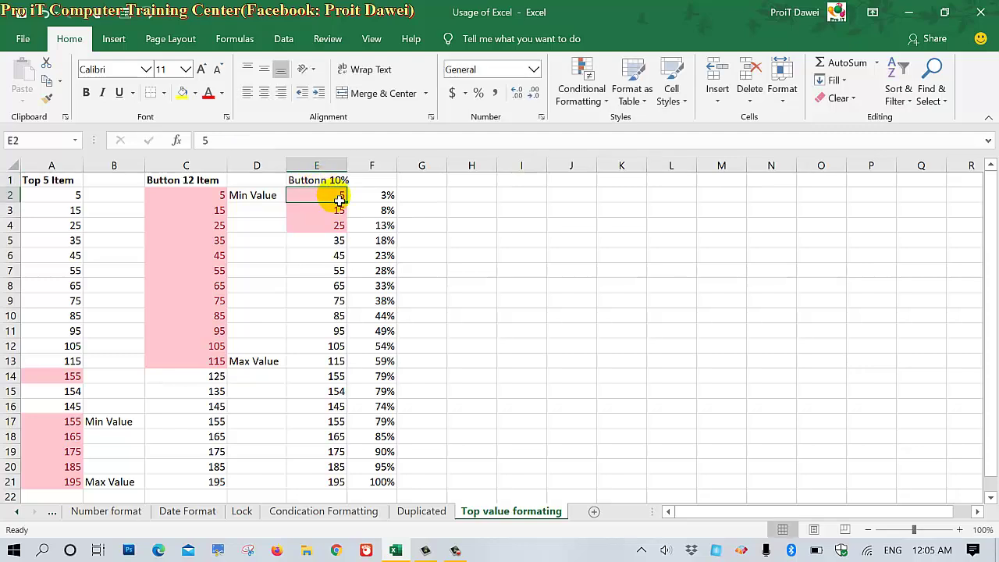
double_click(333, 184)
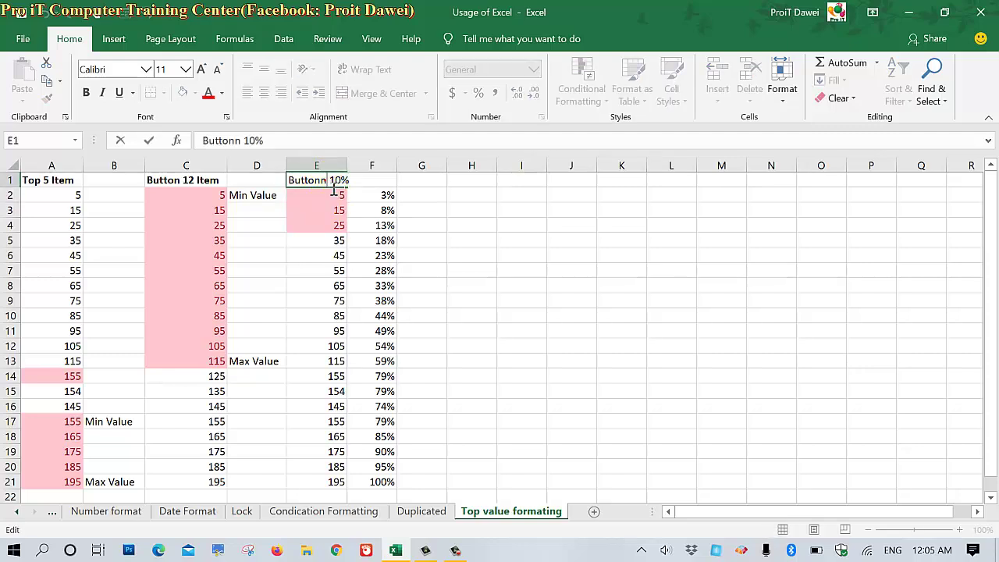
key("BackSpace")
key("BackSpace")
type("m")
key("ctrl+Return")
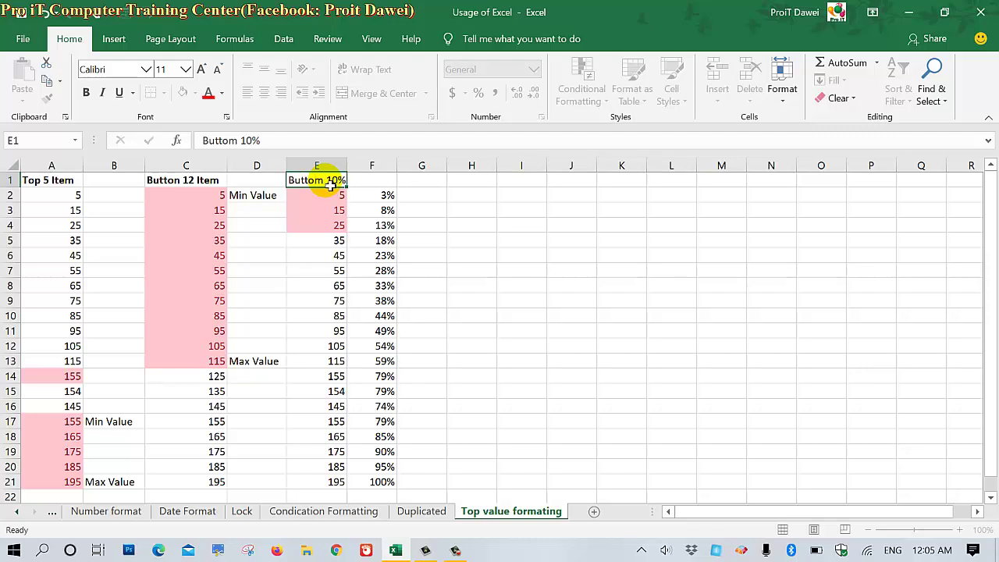
Step: Correct the C1 heading to 'Buttom 12 Item'
left_click(184, 184)
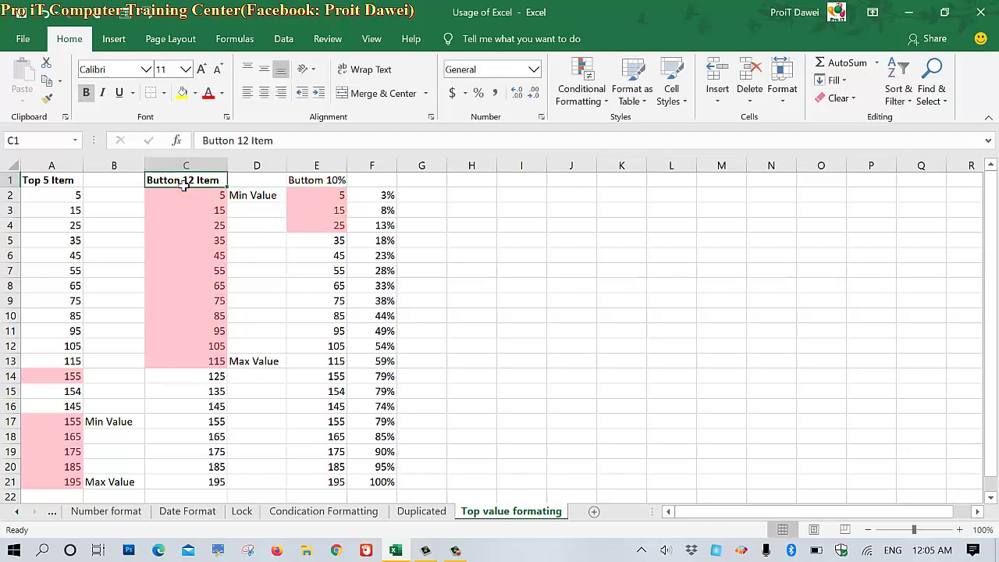
double_click(188, 192)
type("m")
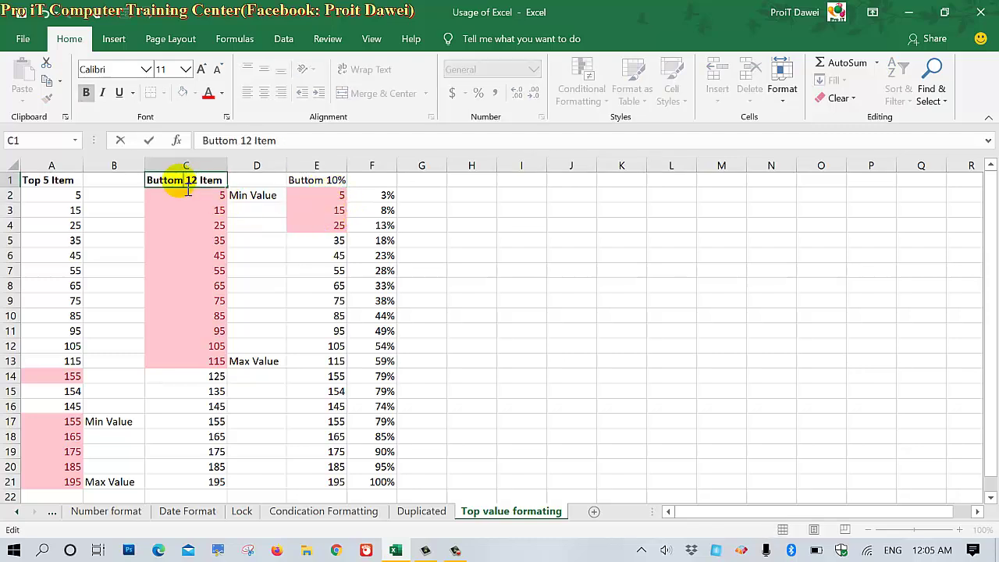
key("ctrl+Return")
Step: Check the column F percentages and change the E1 heading to 'Buttom 15%'
left_click(355, 201)
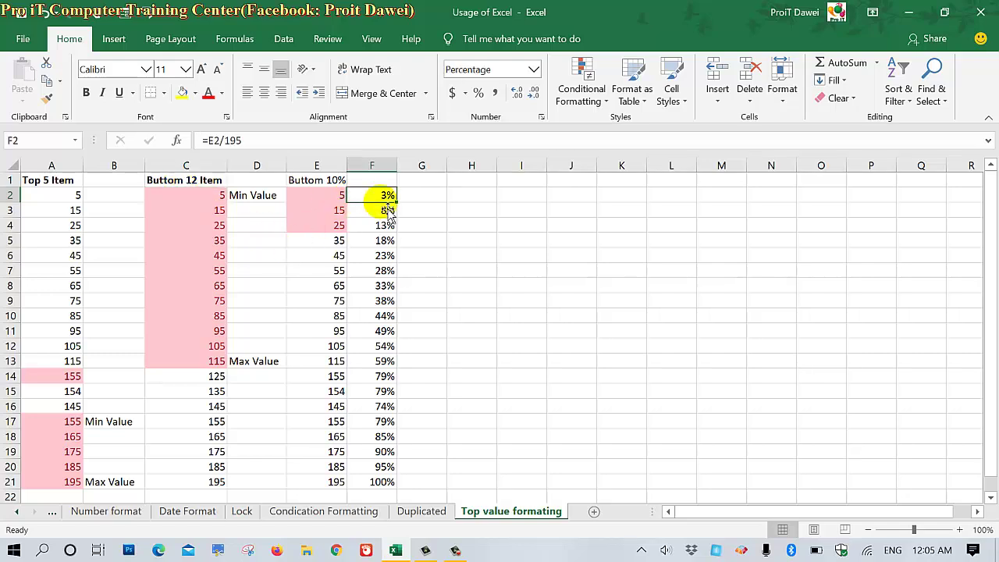
left_click(381, 228)
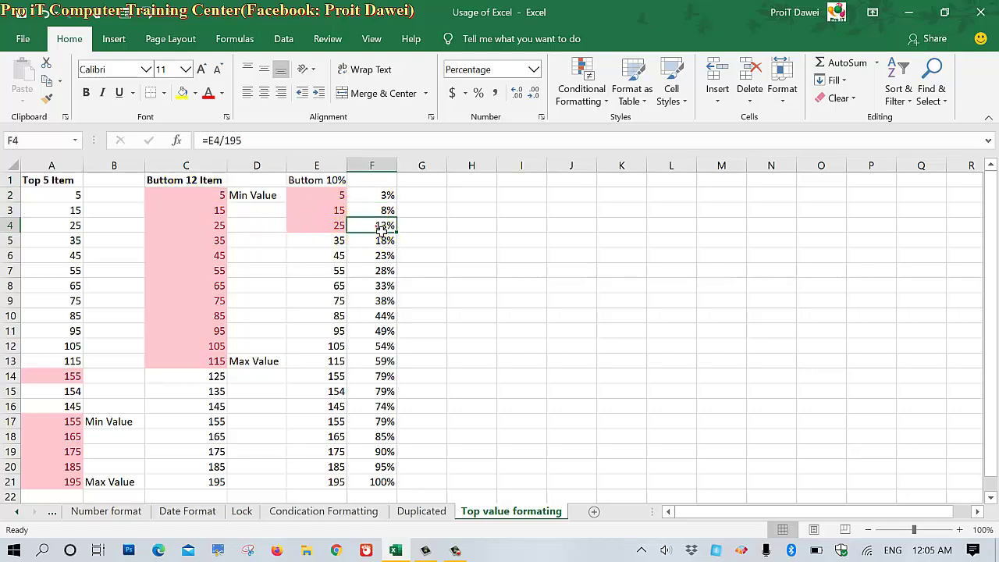
left_click(327, 183)
left_click(261, 143)
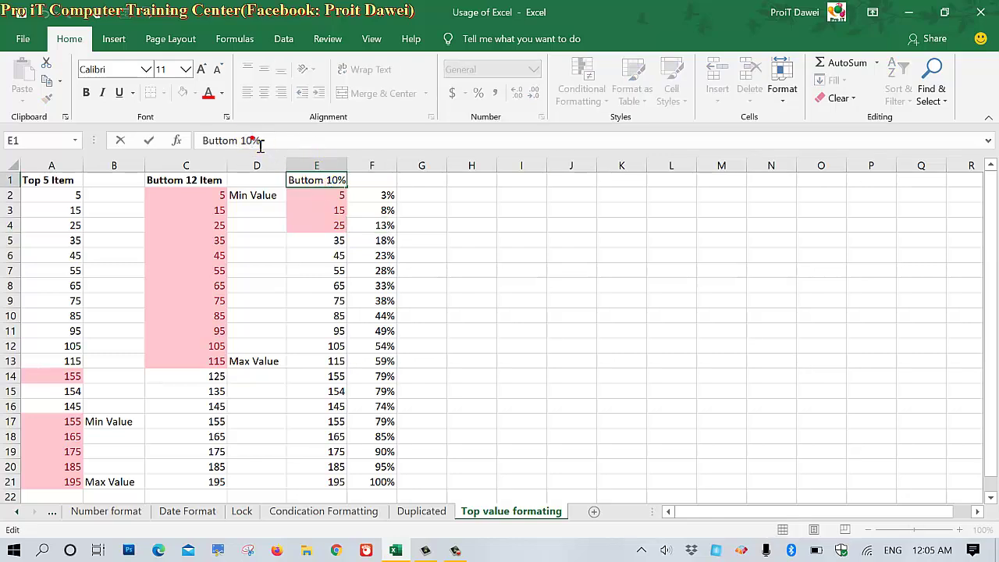
type("5")
key("Return")
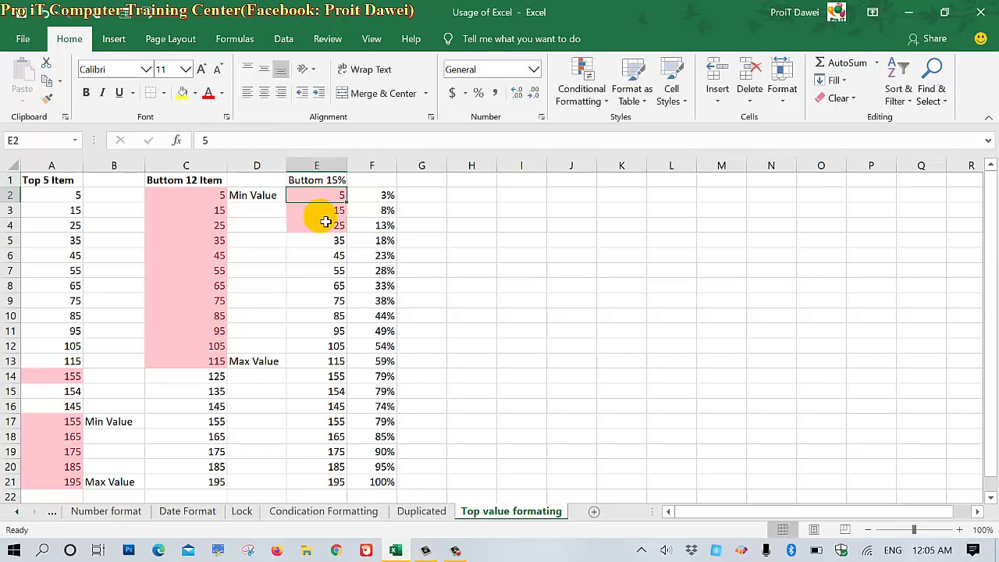
Step: Compare the highlighted values 5 and 25 with their column F percentages
left_click(325, 221)
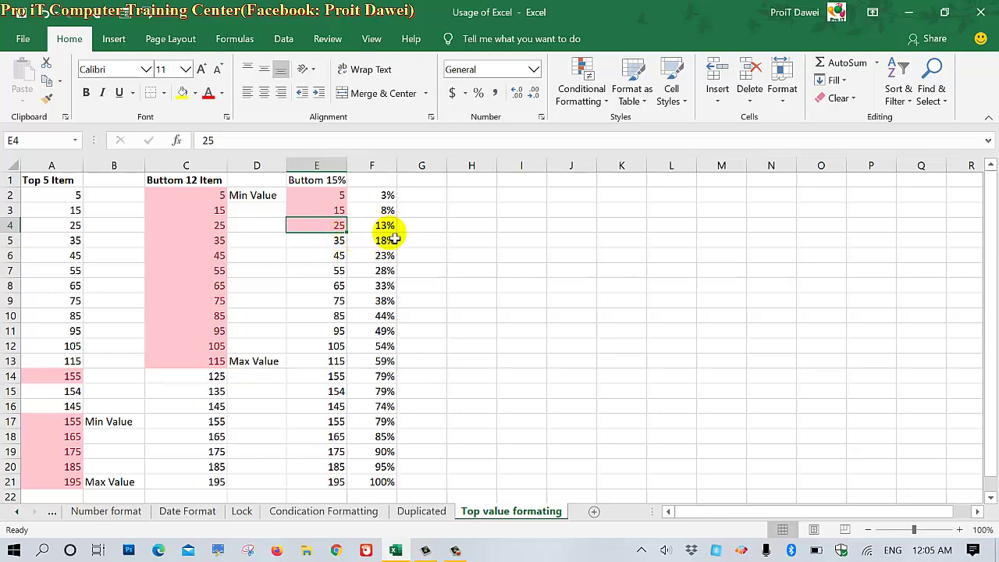
left_click(394, 227)
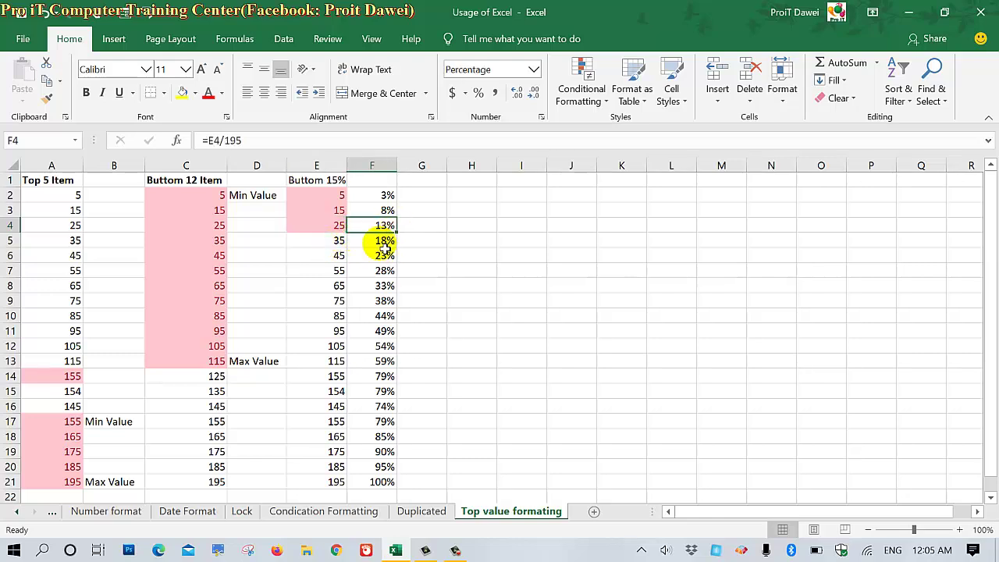
left_click(386, 242)
left_click(388, 230)
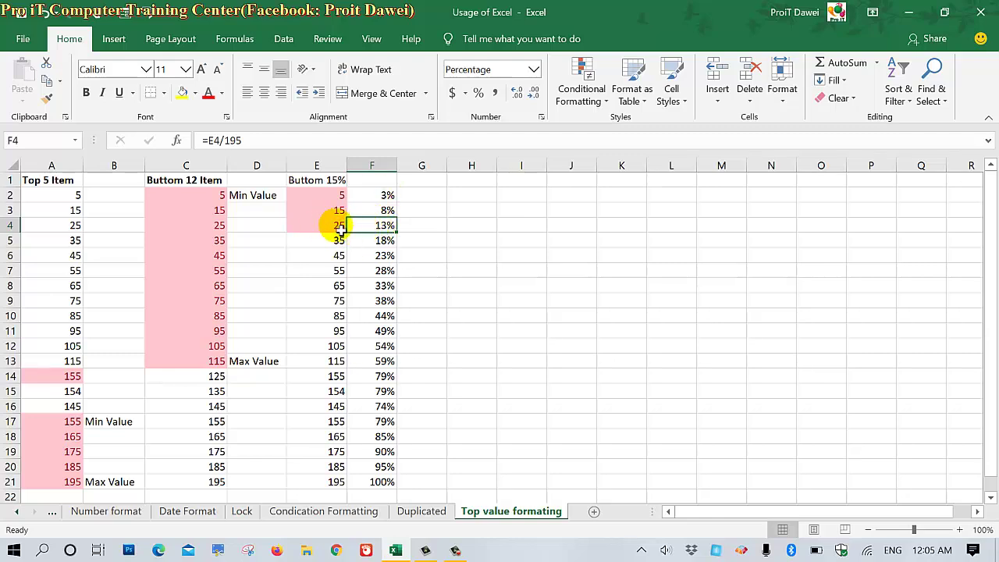
left_click(333, 225)
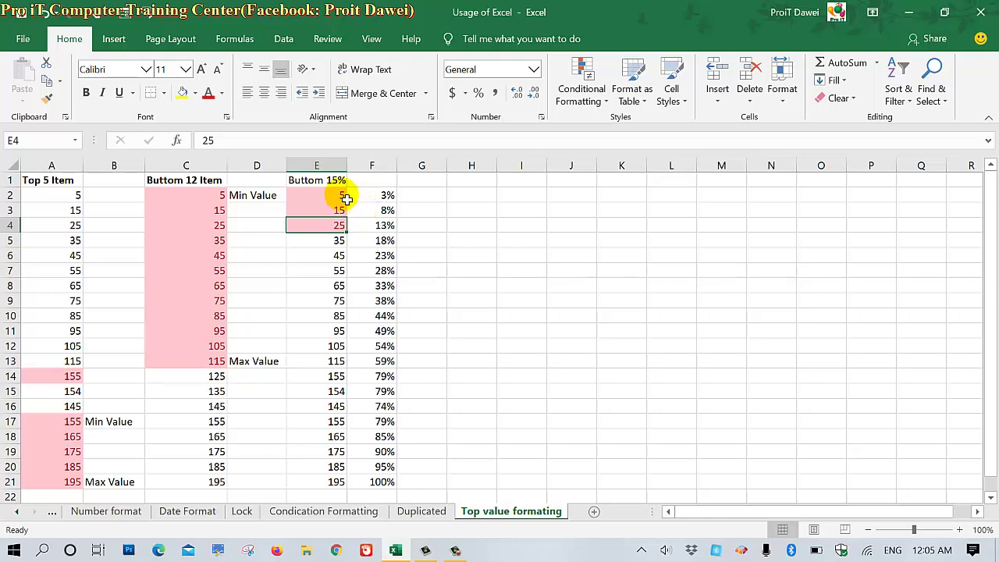
left_click(341, 198)
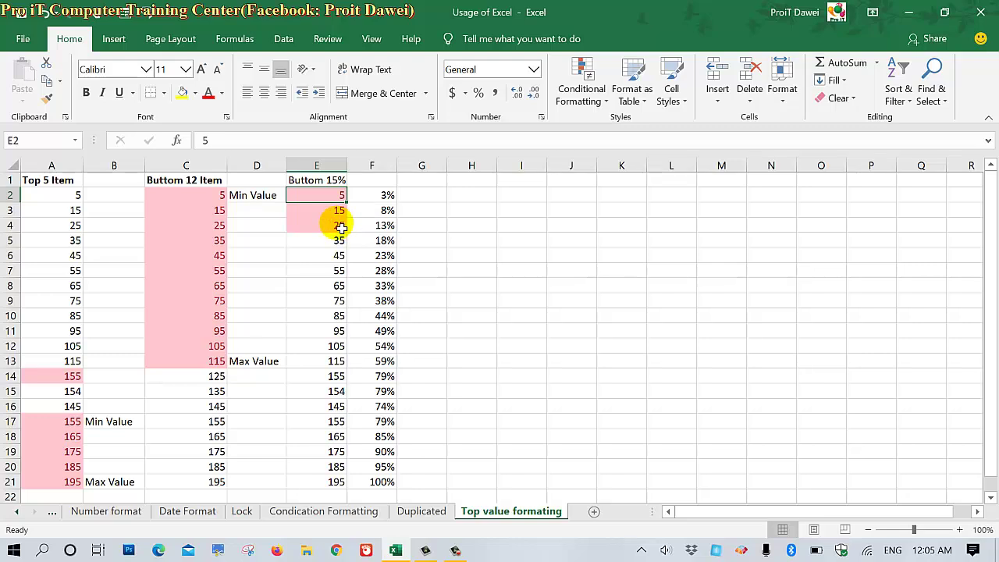
left_click(341, 227)
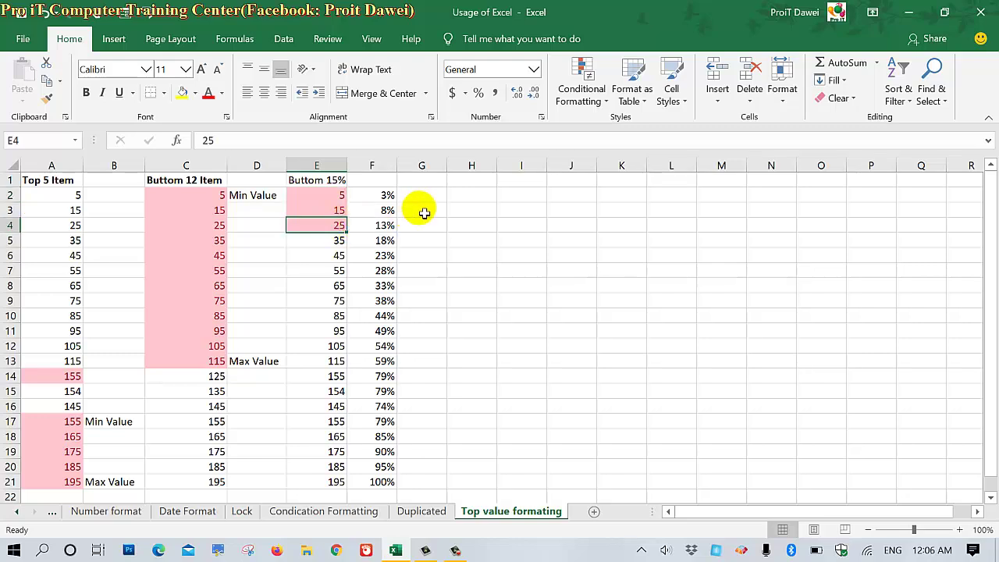
Step: Widen column G and enter the heading 'Top 15%' in G1
left_click_drag(447, 165, 472, 165)
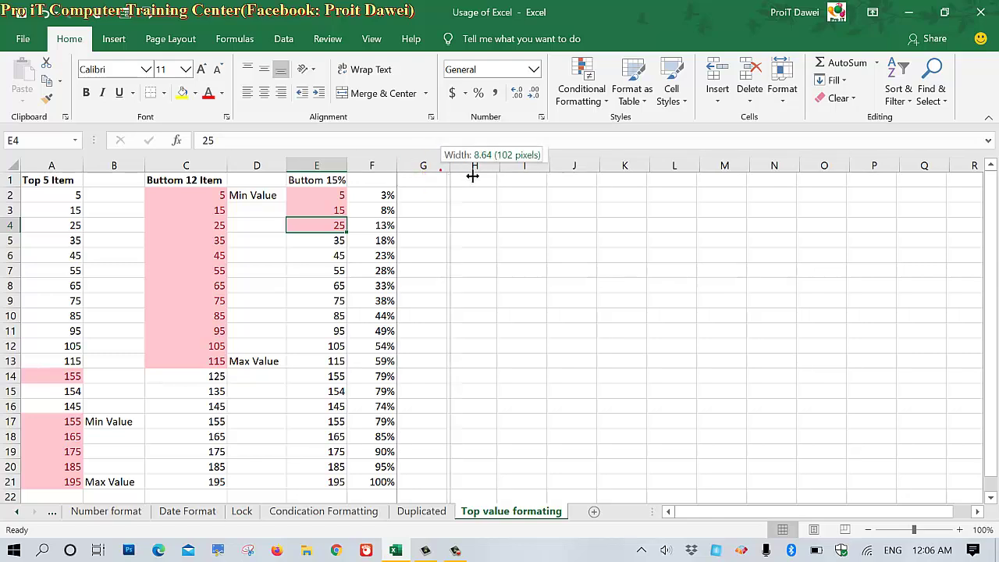
left_click(423, 183)
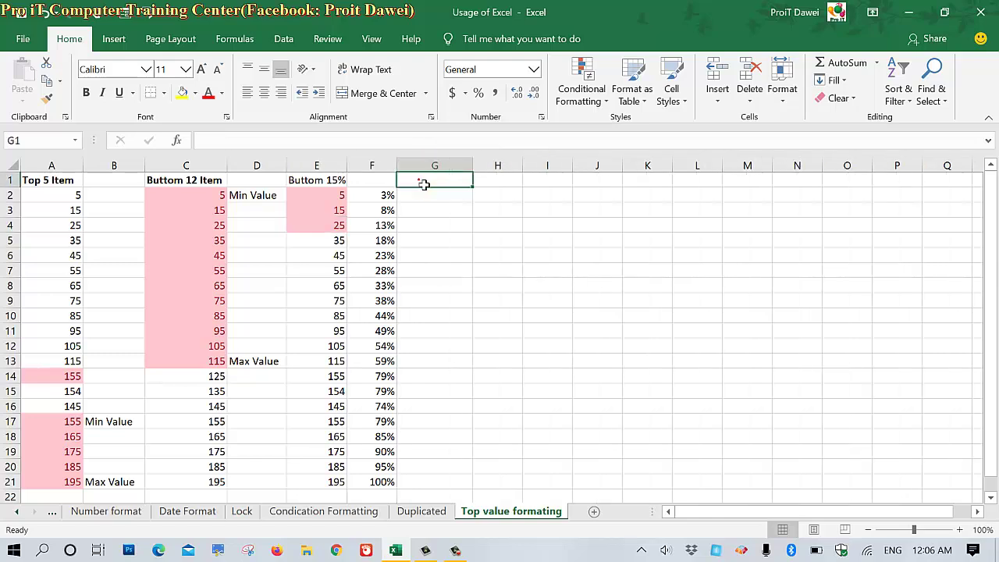
type("Top 15%")
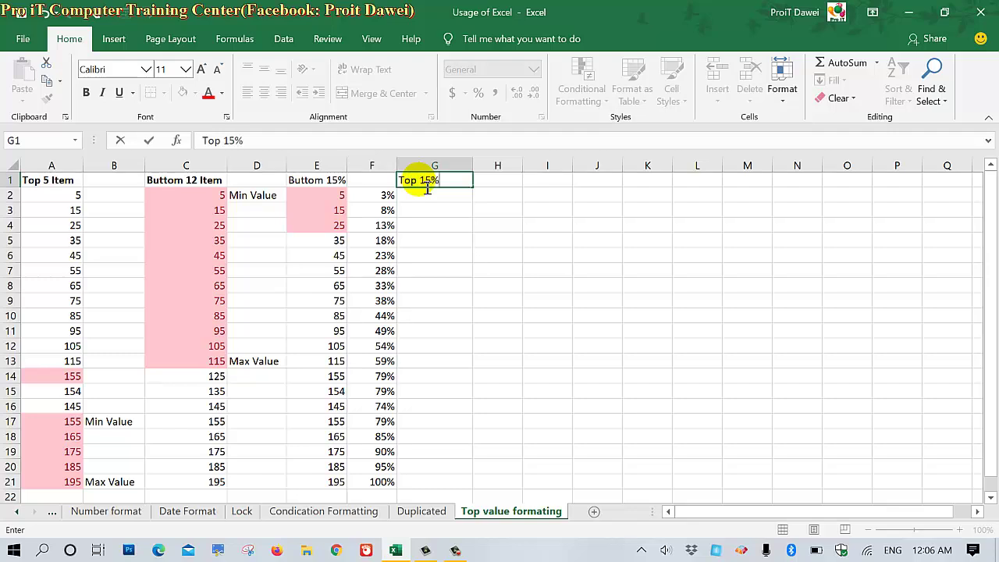
key("Return")
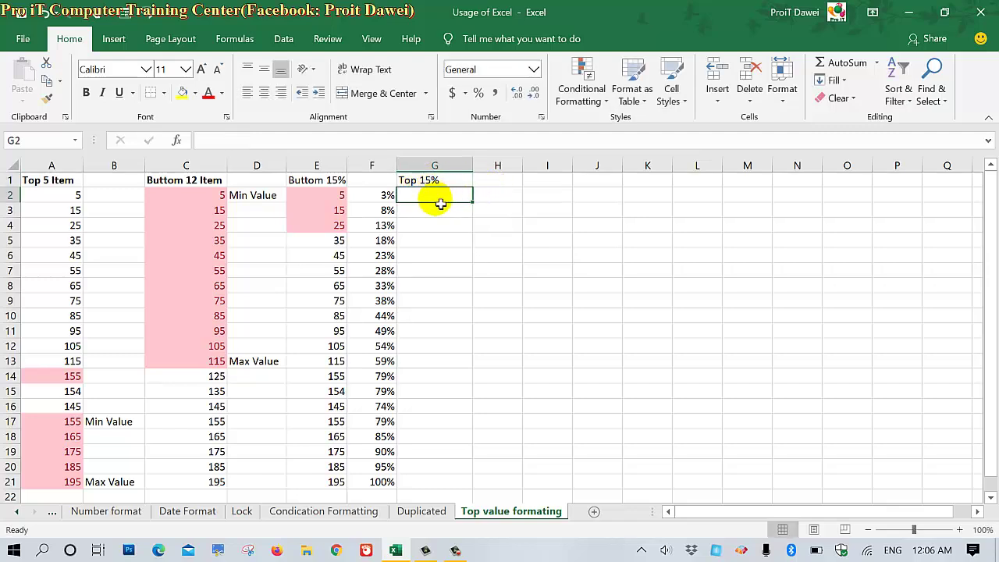
Step: Enter 5 and 15 in G2:G3 so column G fills with 5 through 195, fixing G2
type("5 5")
key("Return")
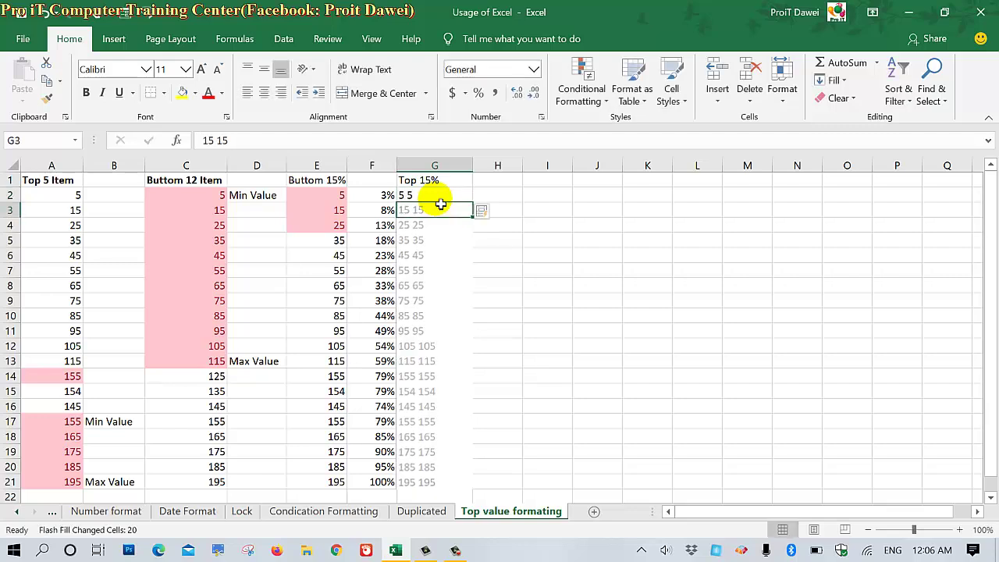
type("15")
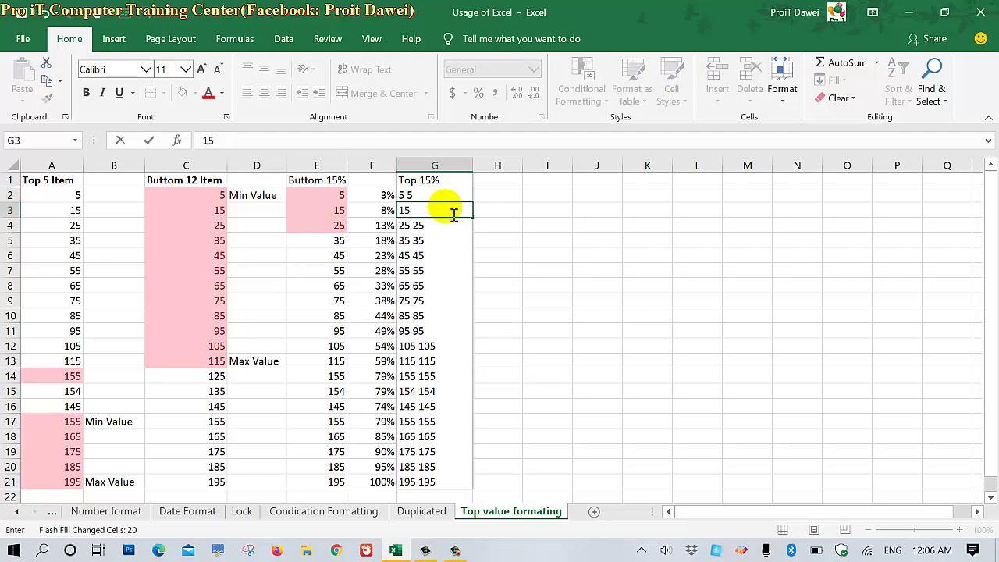
key("Return")
left_click(484, 212)
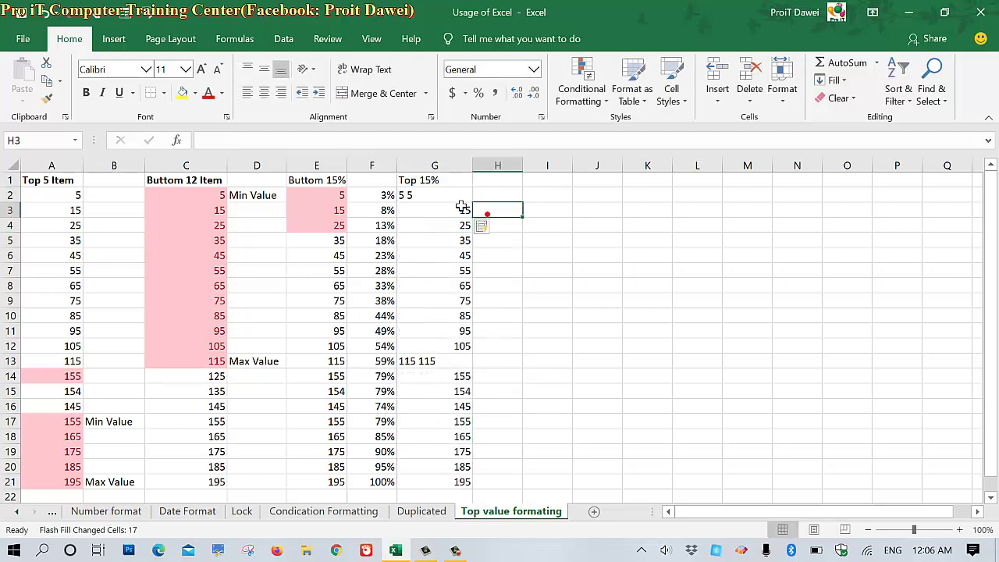
left_click(452, 200)
left_click(455, 202)
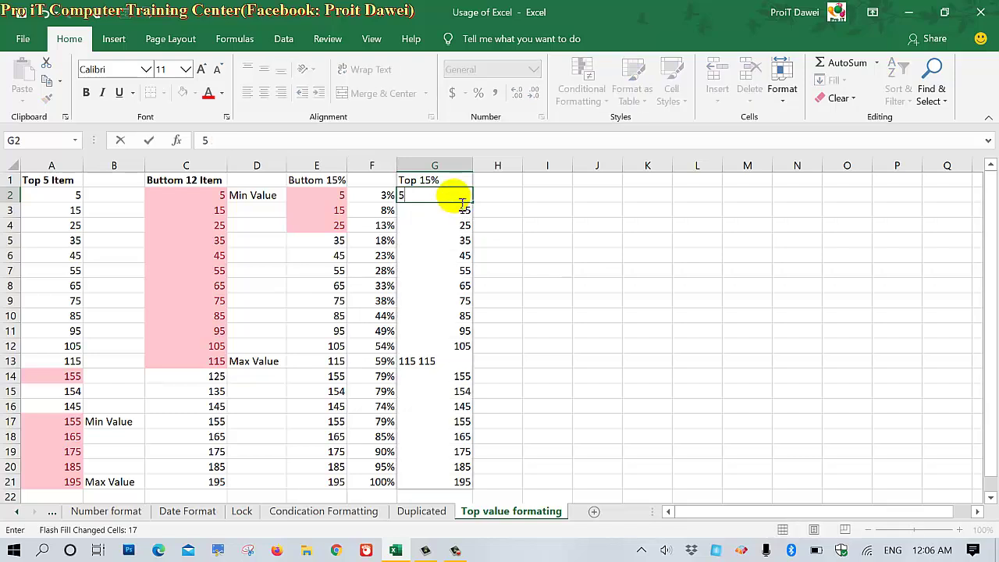
key("Return")
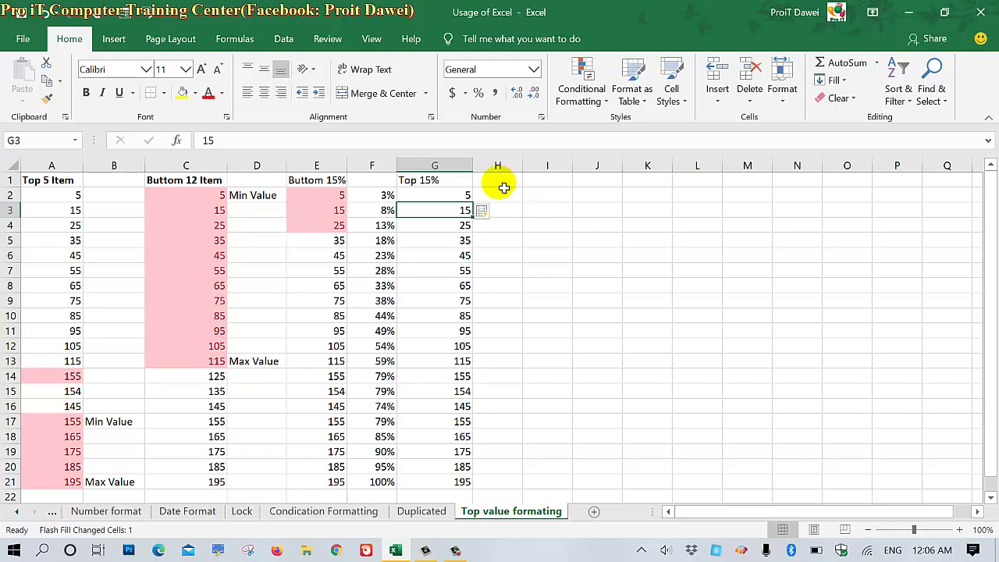
left_click(448, 185)
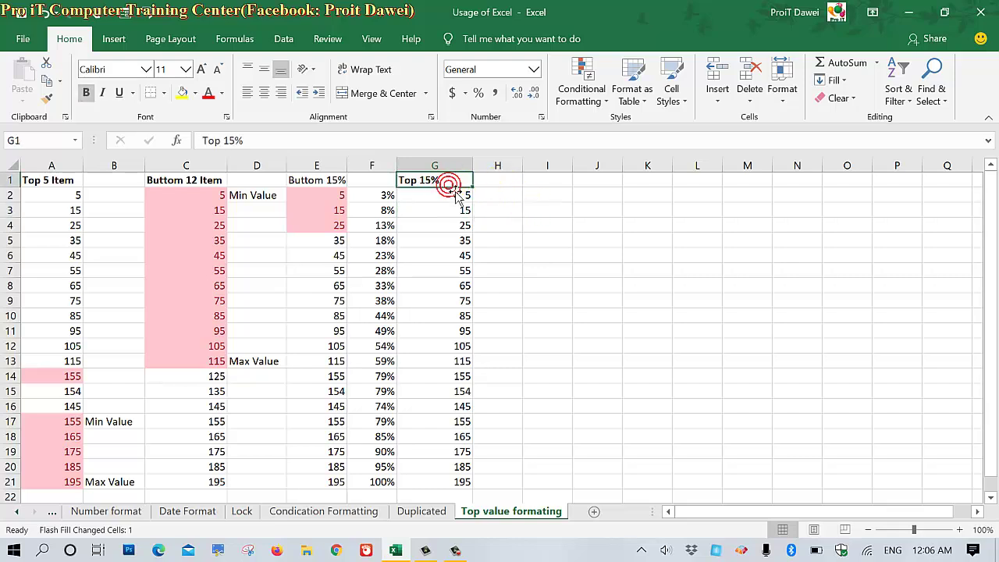
Step: Add a Top 15% rule to G2:G21, shading 175, 185 and 195 light red with dark red text
left_click_drag(450, 195, 467, 481)
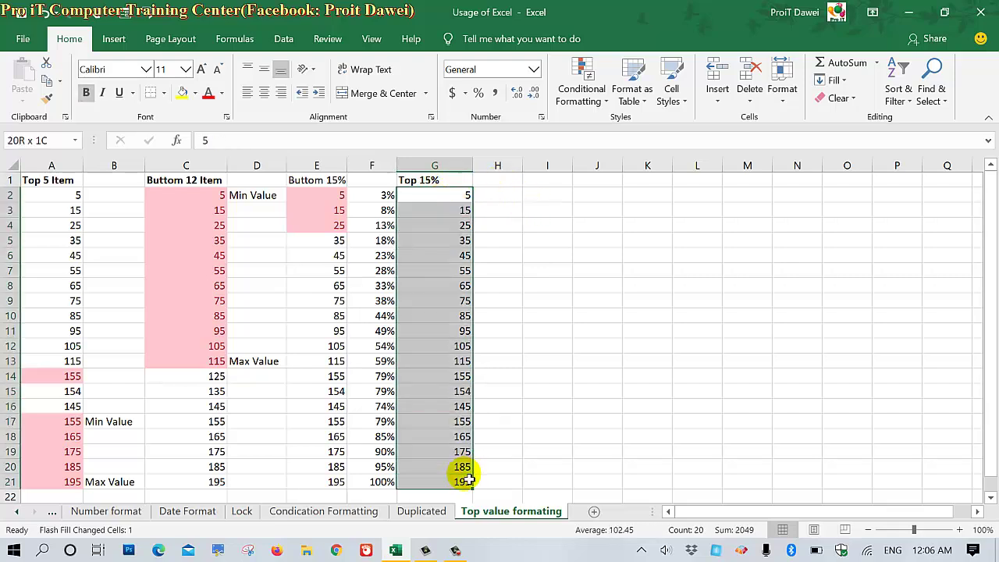
left_click(582, 92)
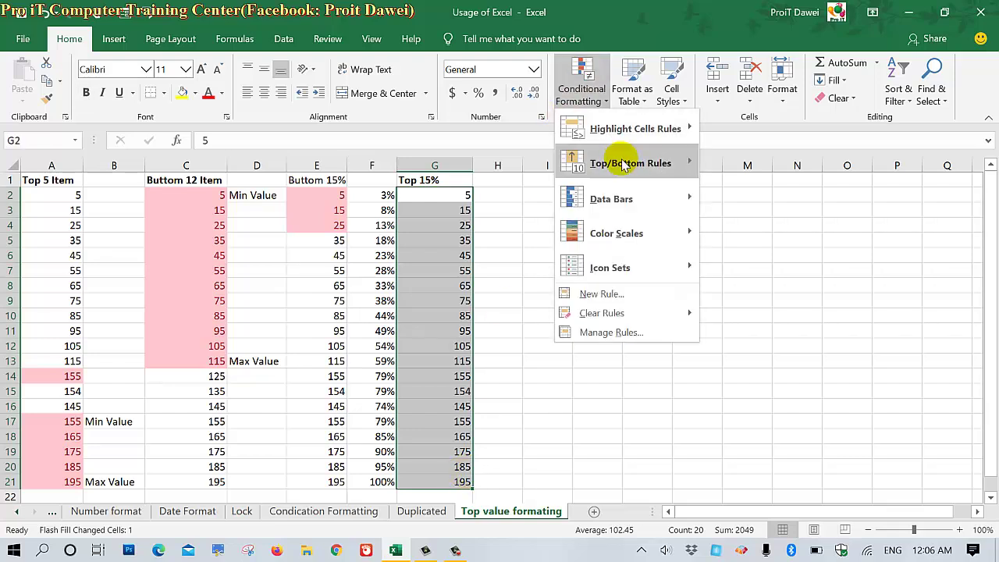
mouse_move(624, 168)
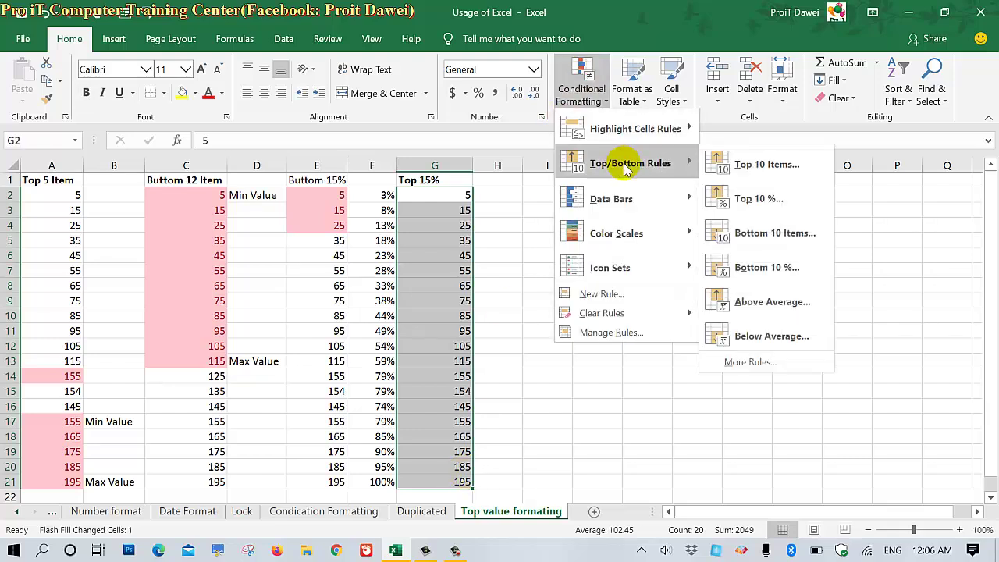
left_click(753, 201)
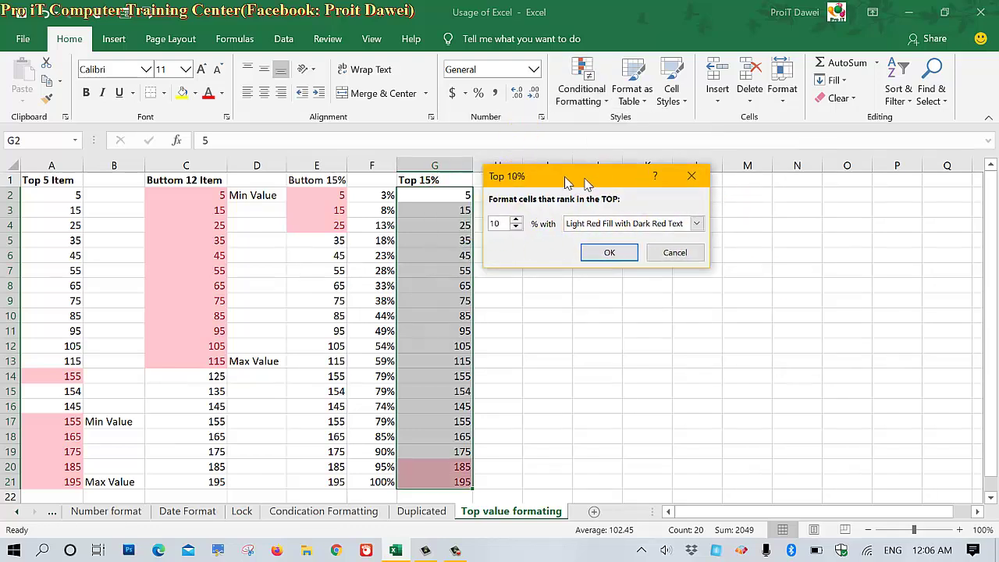
left_click_drag(516, 170, 655, 177)
left_click(607, 227)
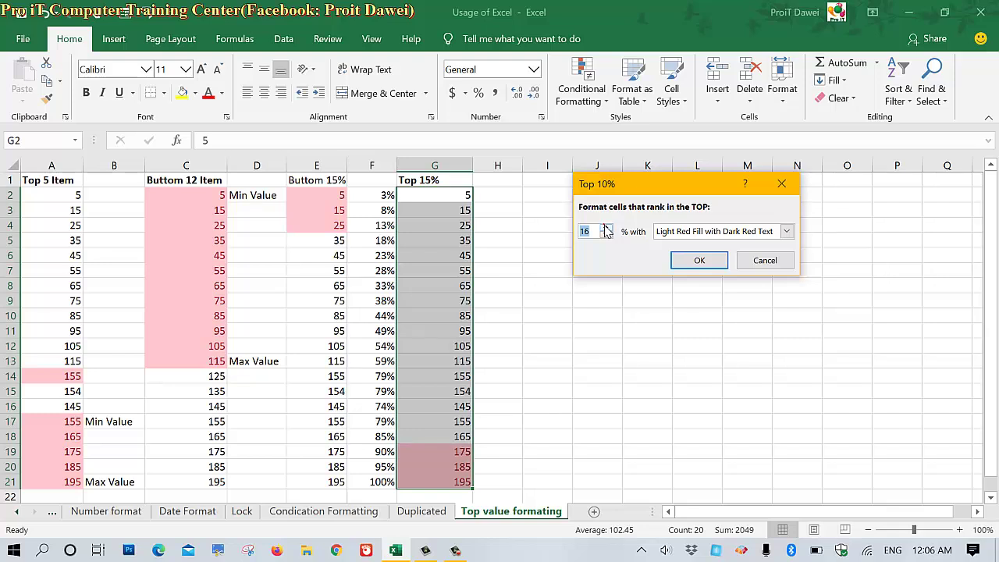
left_click(605, 234)
left_click(689, 263)
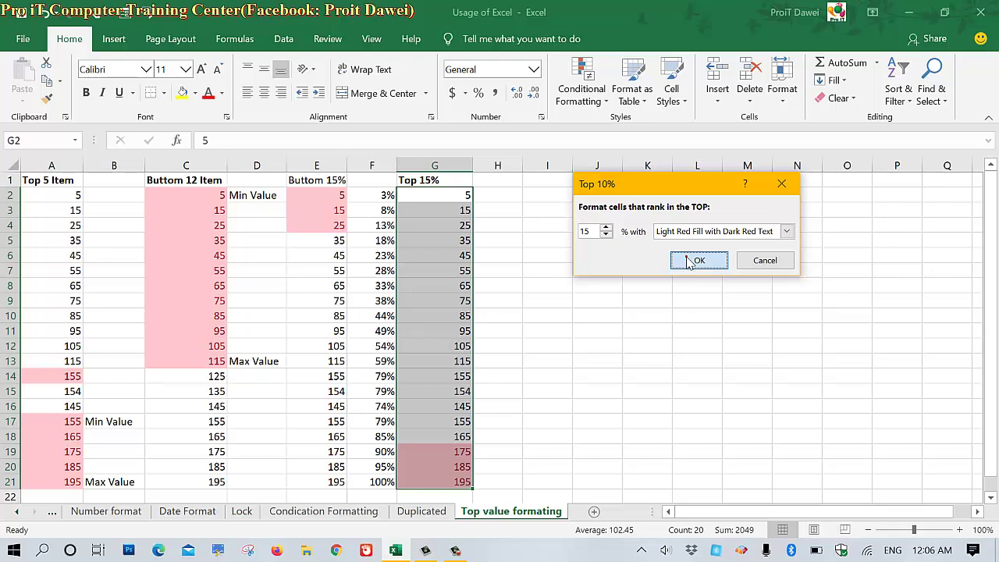
left_click(688, 262)
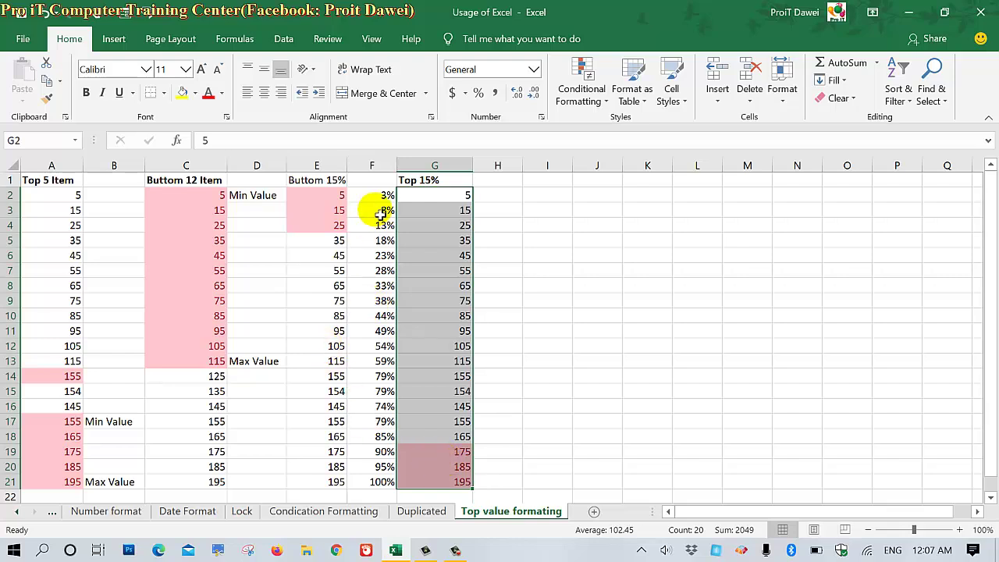
Step: Copy the column F percentage formulas into column H, showing 3% to 100%
left_click_drag(375, 196, 384, 482)
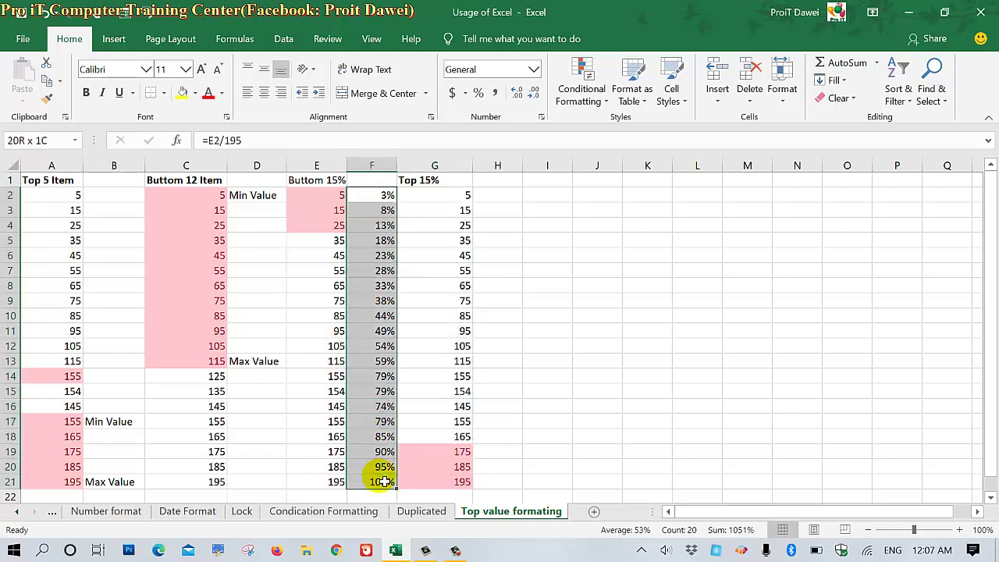
key("ctrl+c")
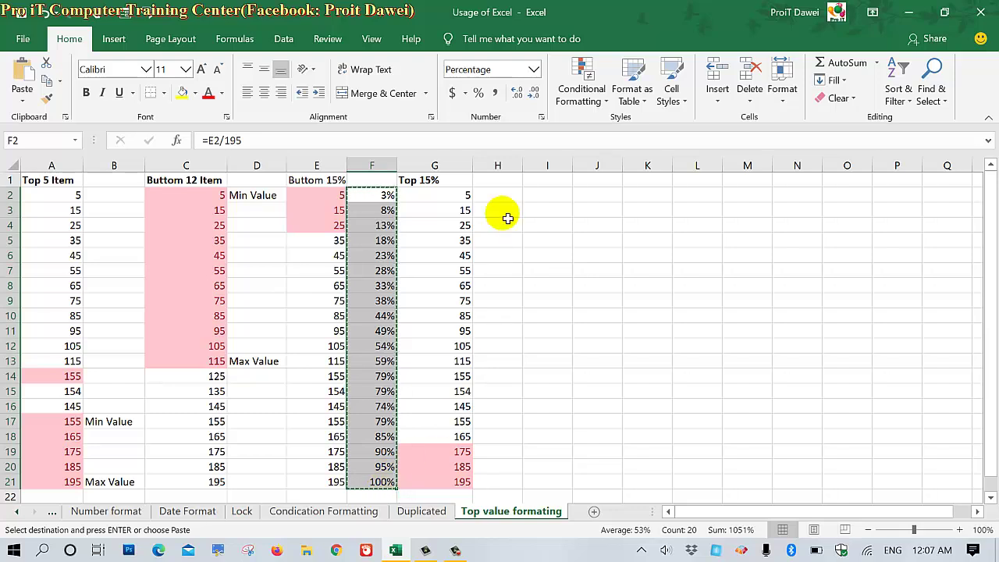
left_click(497, 195)
key("ctrl+v")
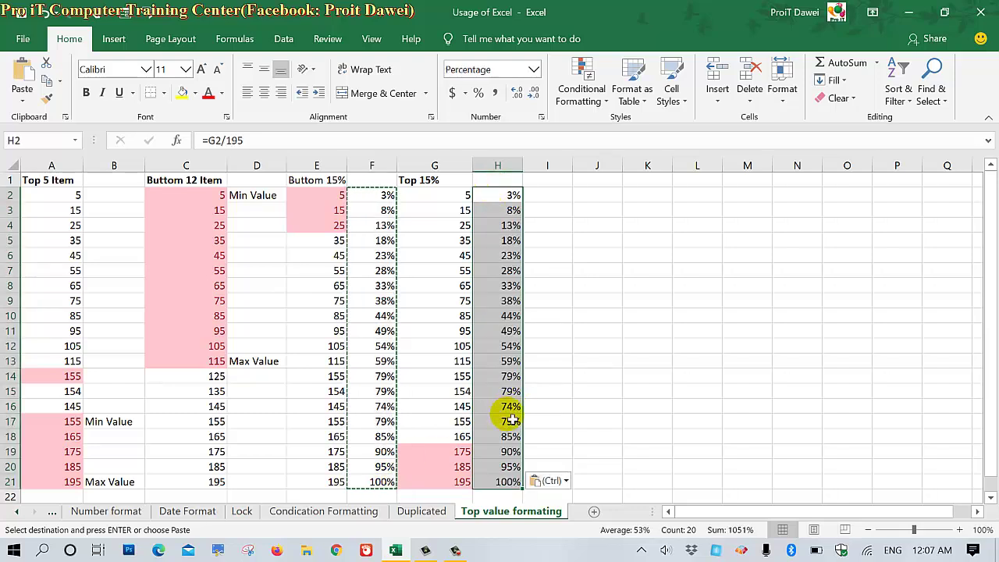
left_click(506, 453)
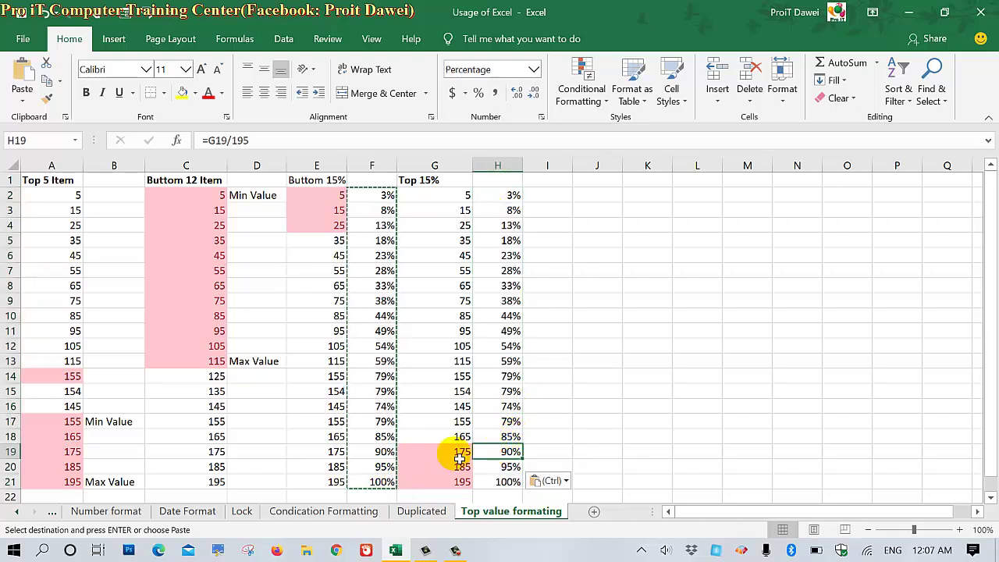
Step: Enter a 15% note in cell I18 beside the highlighted top rows
mouse_move(451, 451)
left_mouse_down()
mouse_move(477, 482)
mouse_move(507, 482)
left_mouse_up()
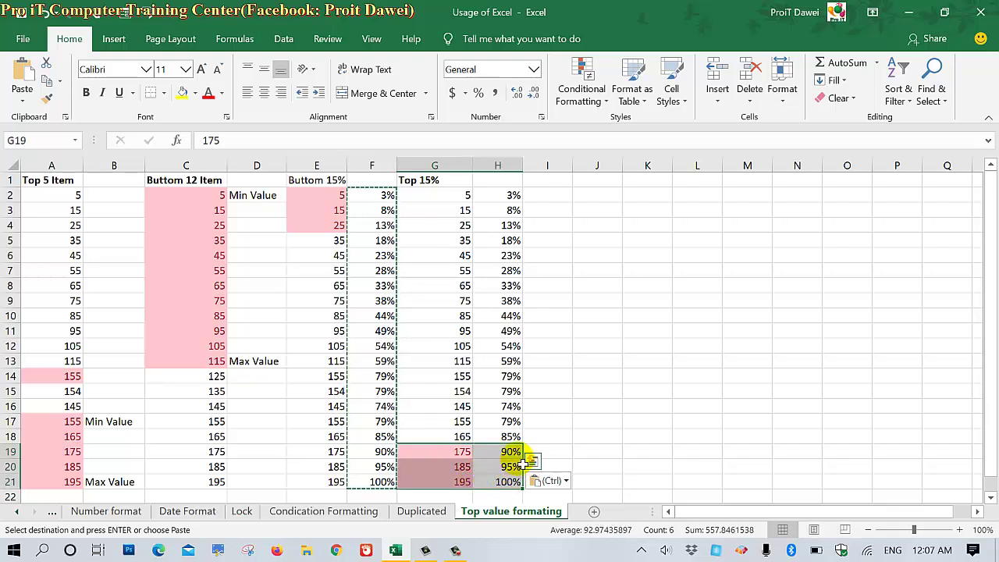
left_click(520, 441)
left_click(539, 440)
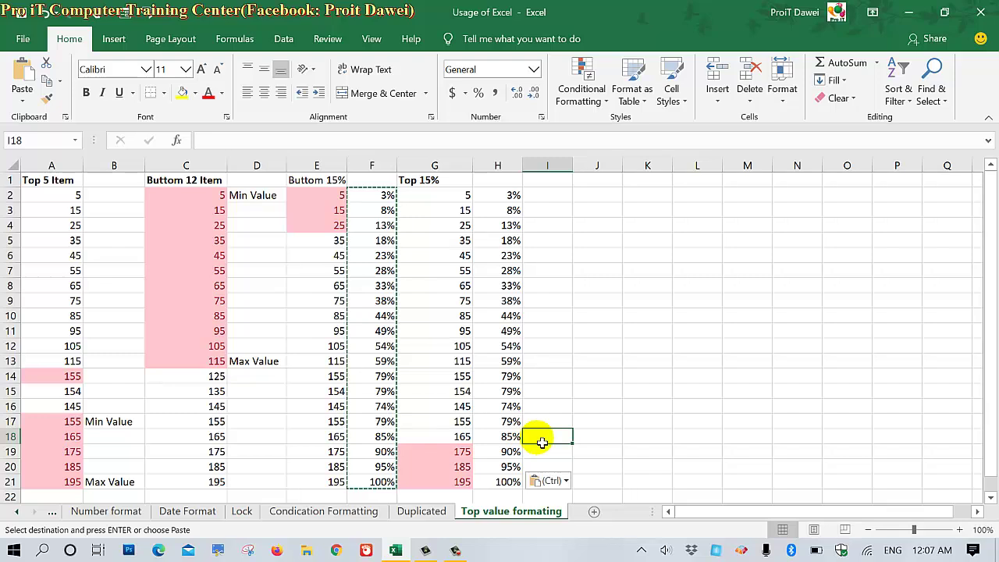
type("15")
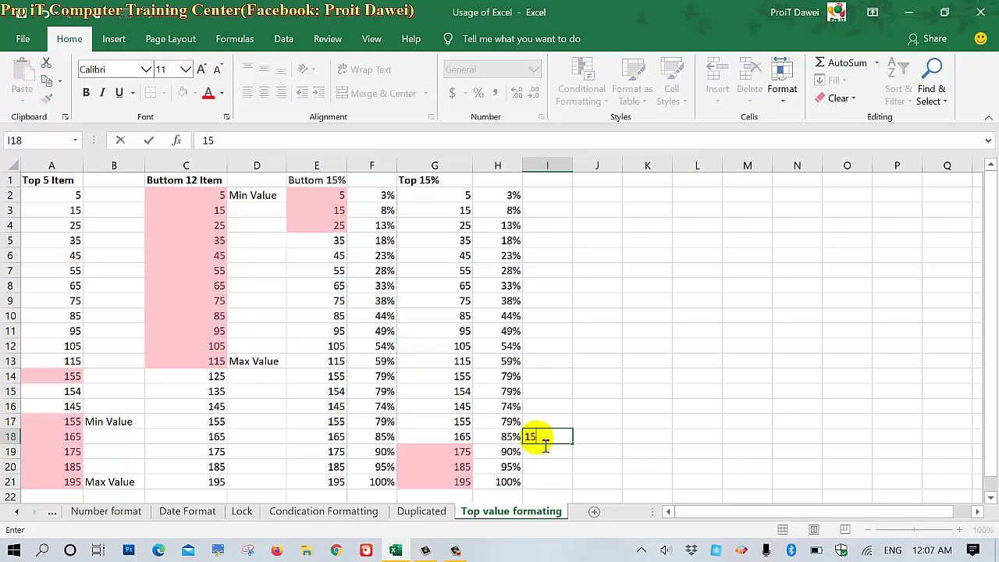
key("Return")
left_click(512, 439)
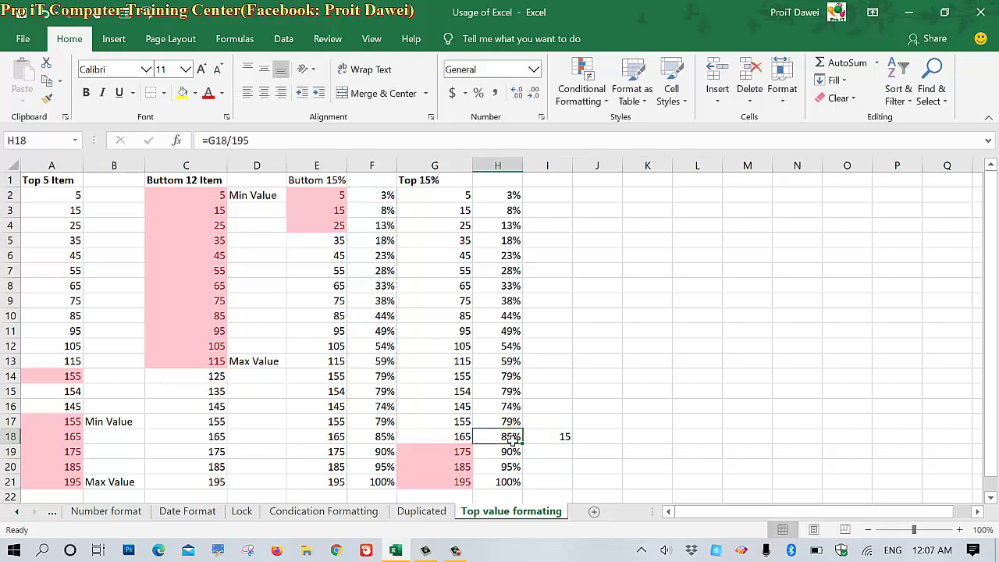
left_click_drag(512, 439, 548, 447)
left_click(558, 435)
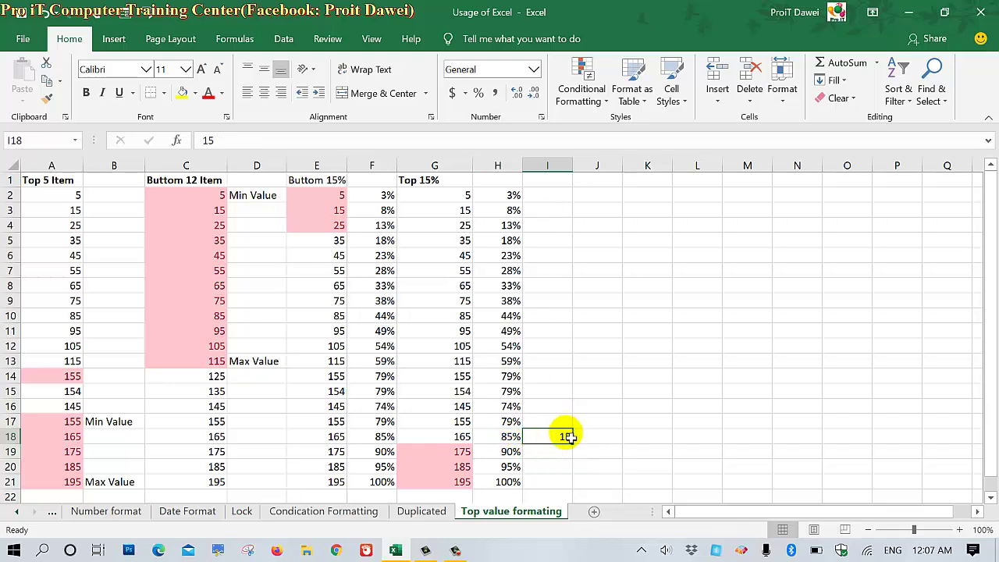
type("1")
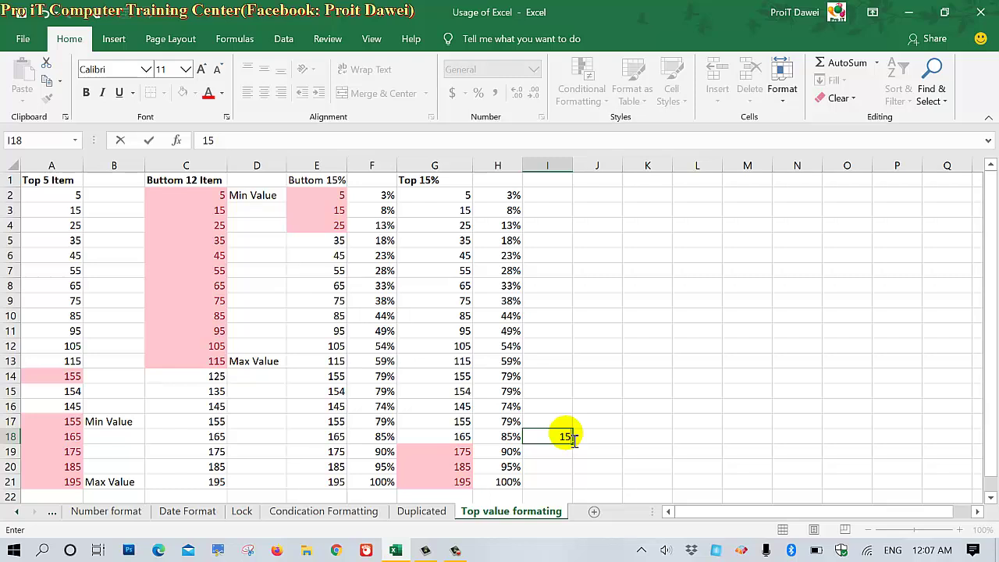
type("%")
left_click(574, 440)
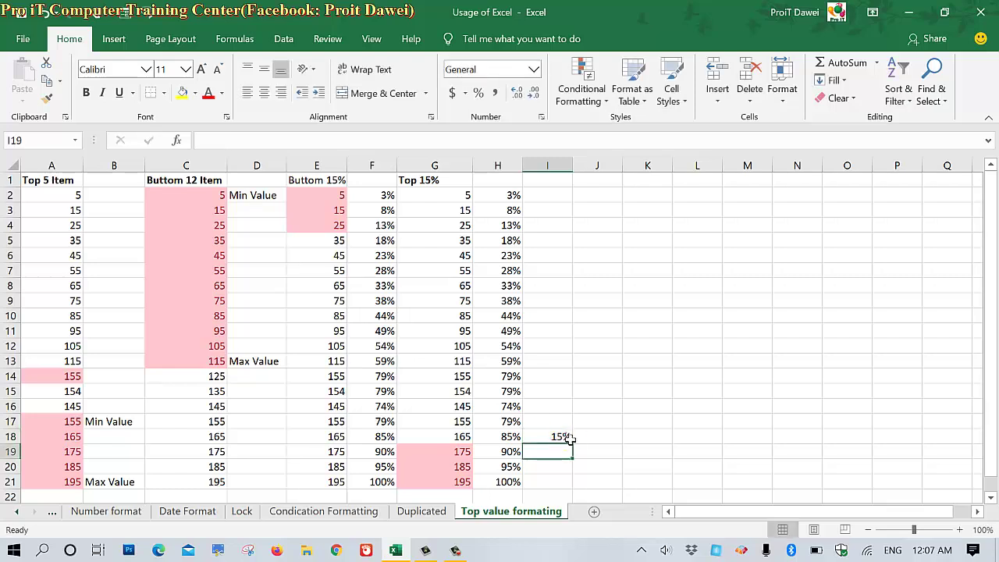
left_click(586, 442)
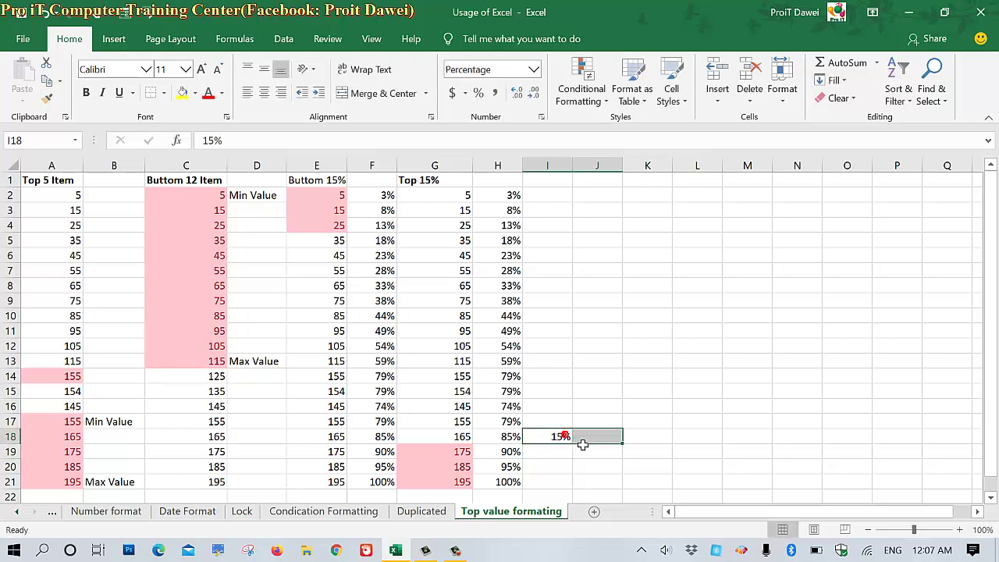
left_click(562, 439)
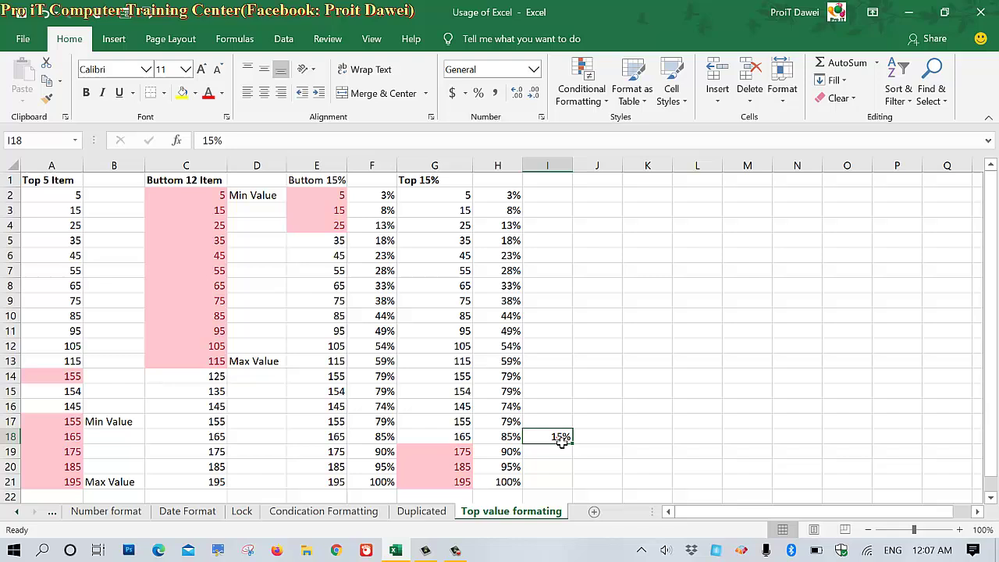
left_click(505, 484)
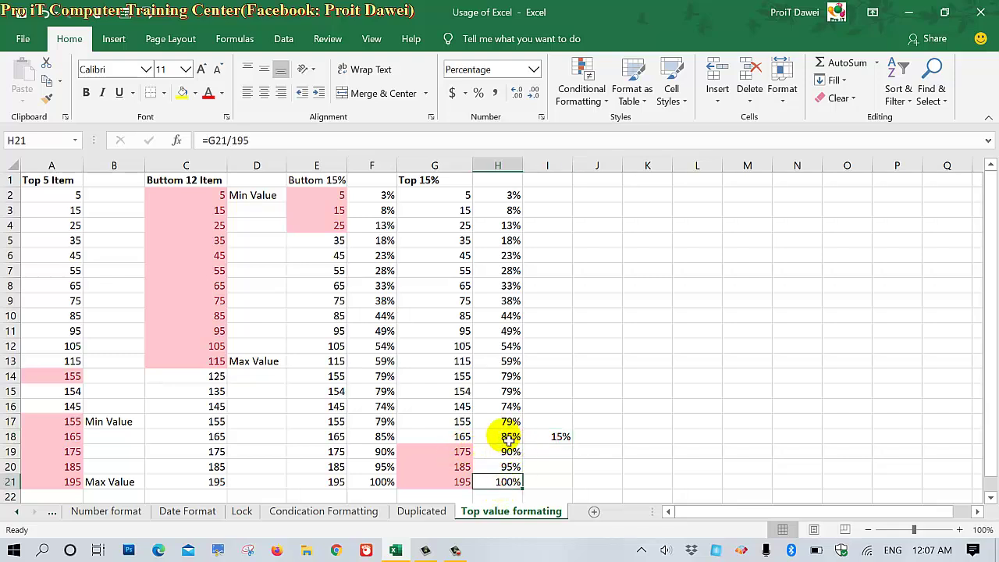
Step: Review the three pink cells G19:G21 and the stray 15% in I18
left_click(466, 456)
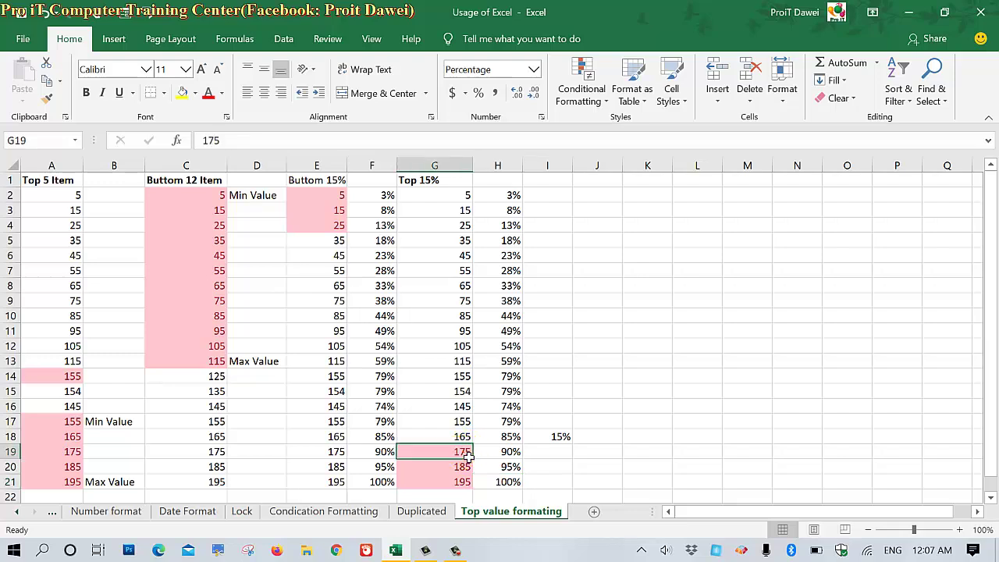
left_click(467, 466)
left_click(464, 483)
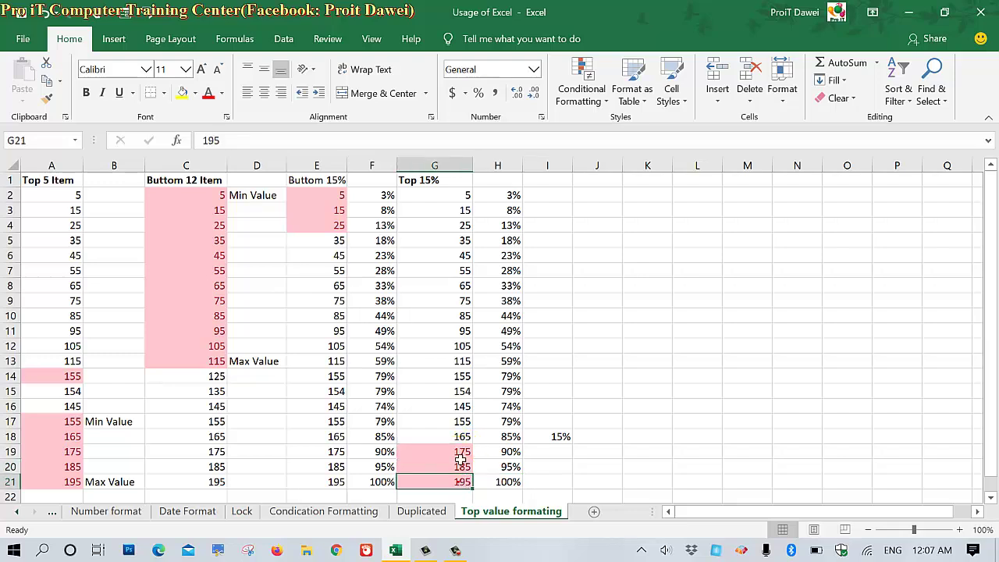
left_click_drag(460, 458, 460, 482)
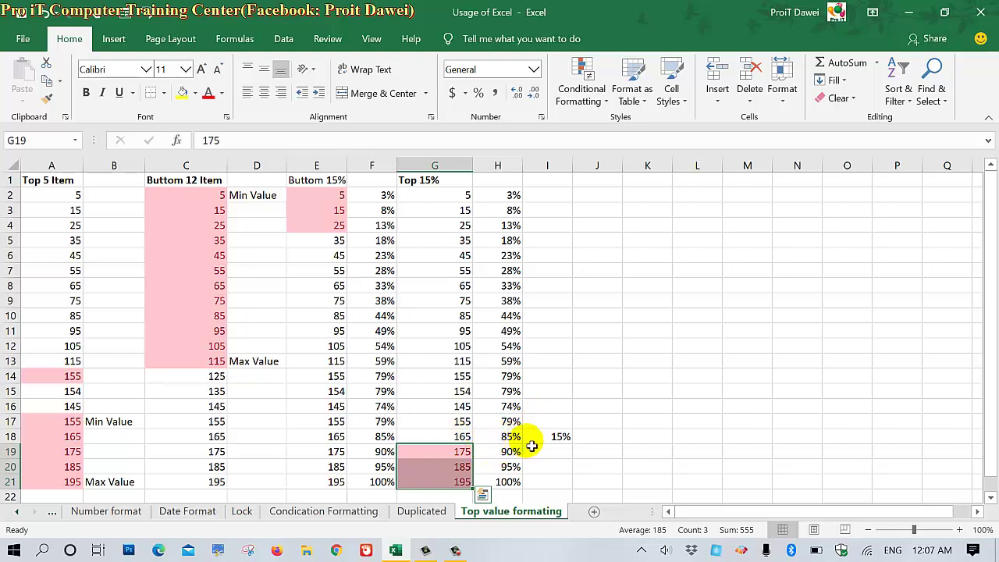
left_click(559, 437)
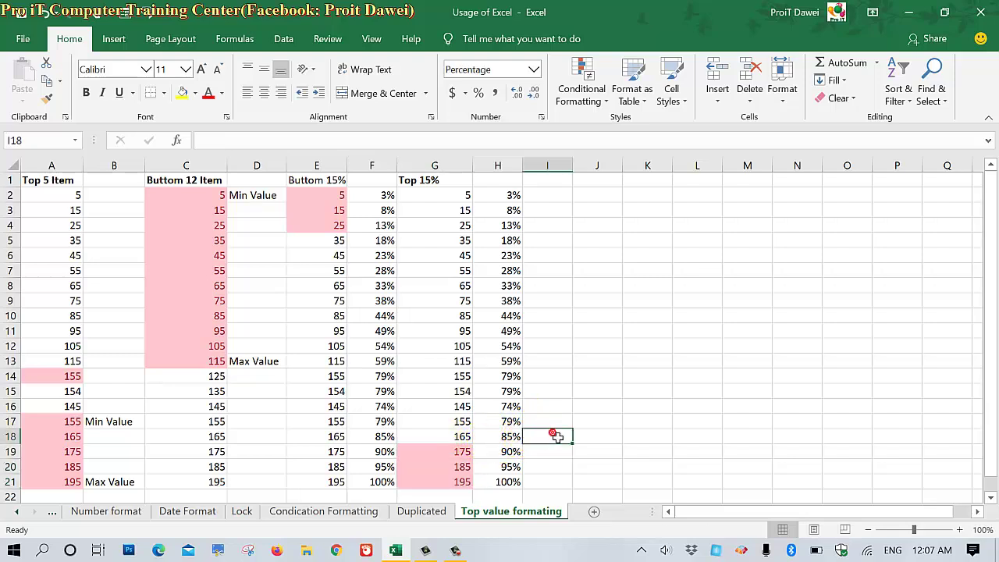
left_click(562, 422)
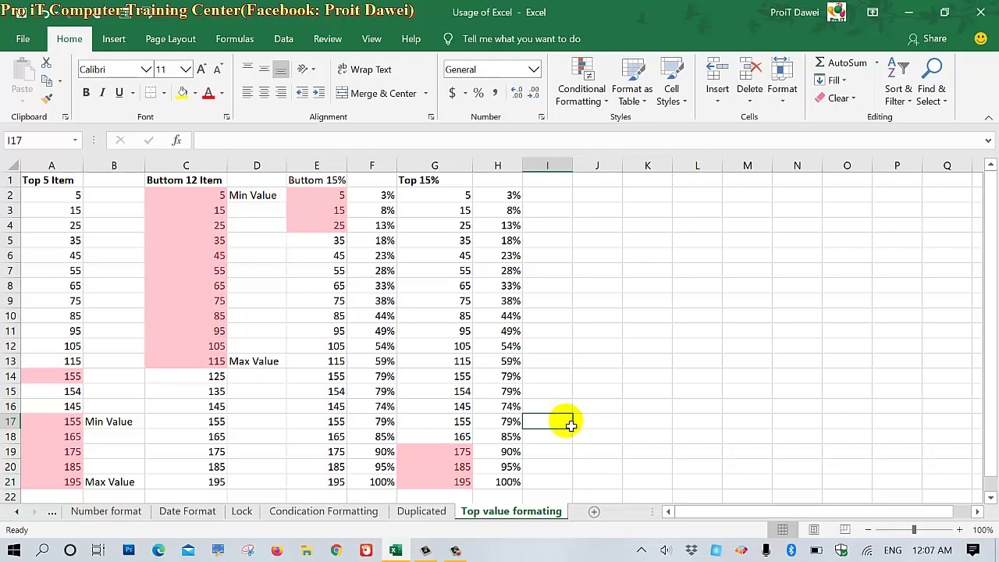
left_click_drag(575, 431, 575, 468)
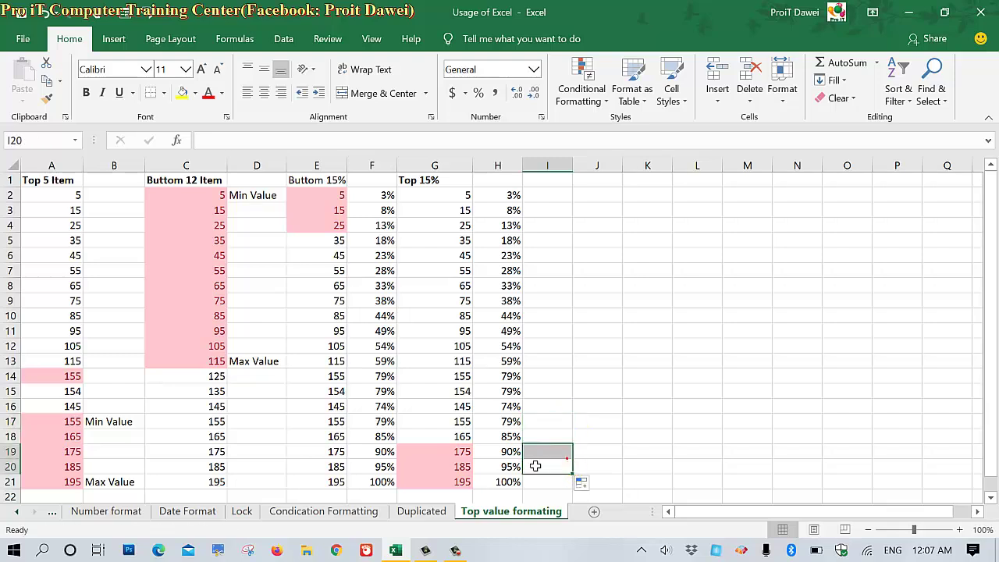
left_click(471, 459)
left_click(570, 407)
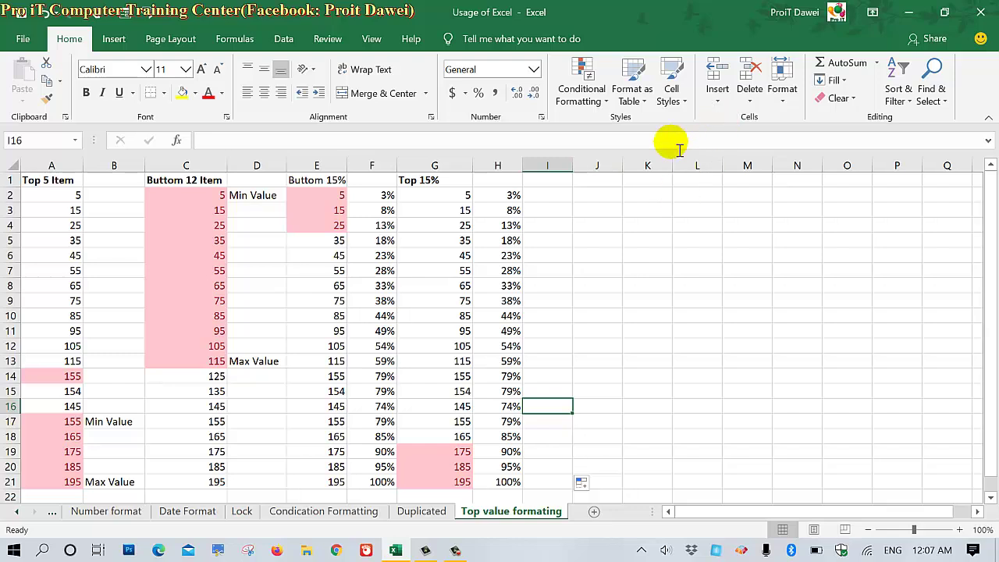
Step: Preview the Above Average rule without applying it, then select I1 for the new heading
left_click(585, 101)
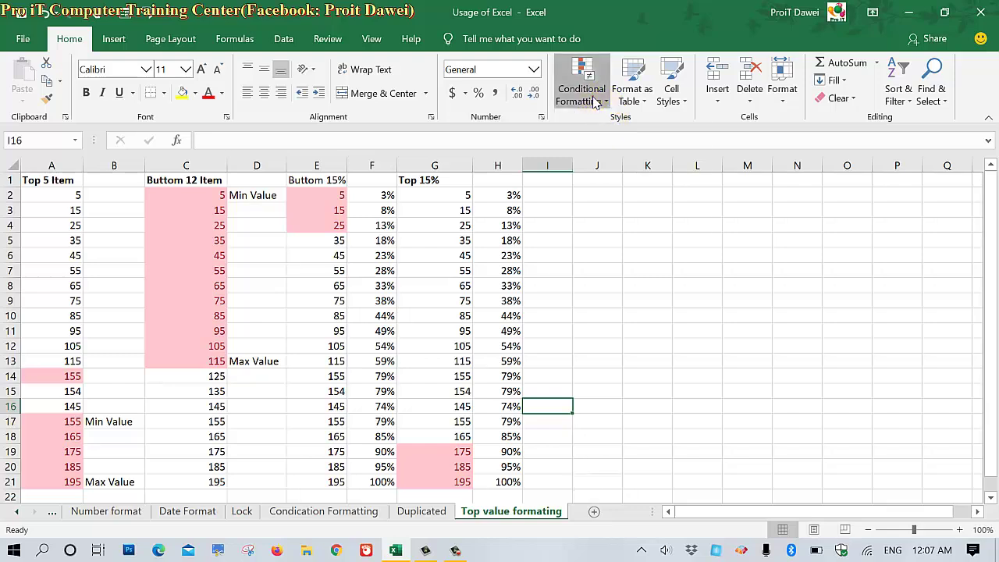
mouse_move(654, 216)
mouse_move(677, 164)
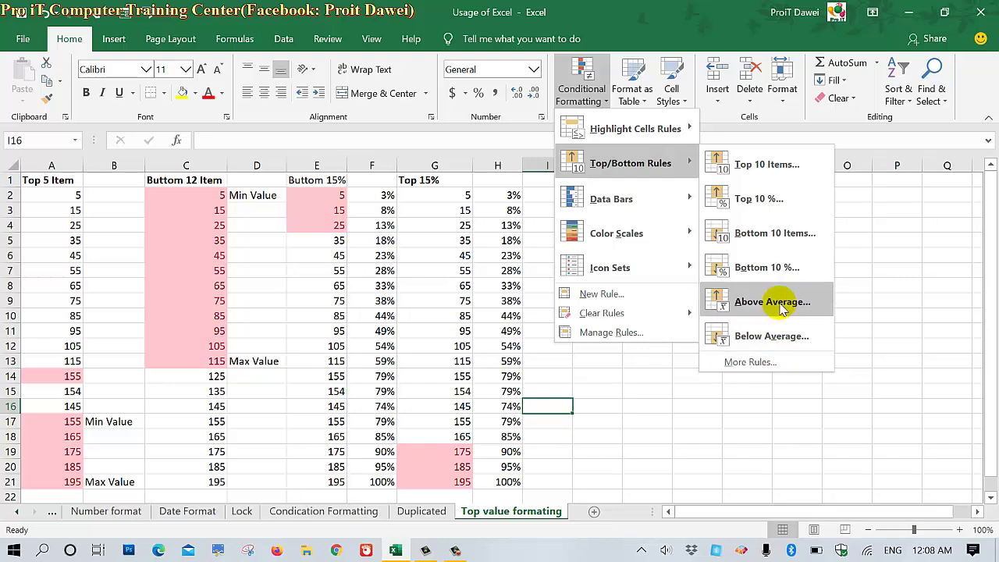
left_click(653, 412)
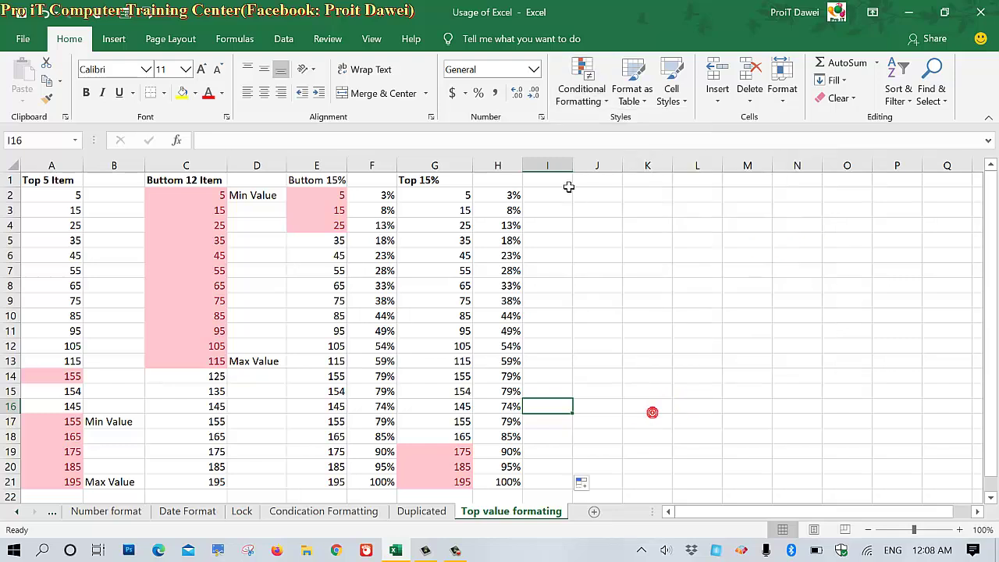
left_click(568, 185)
type("Above average")
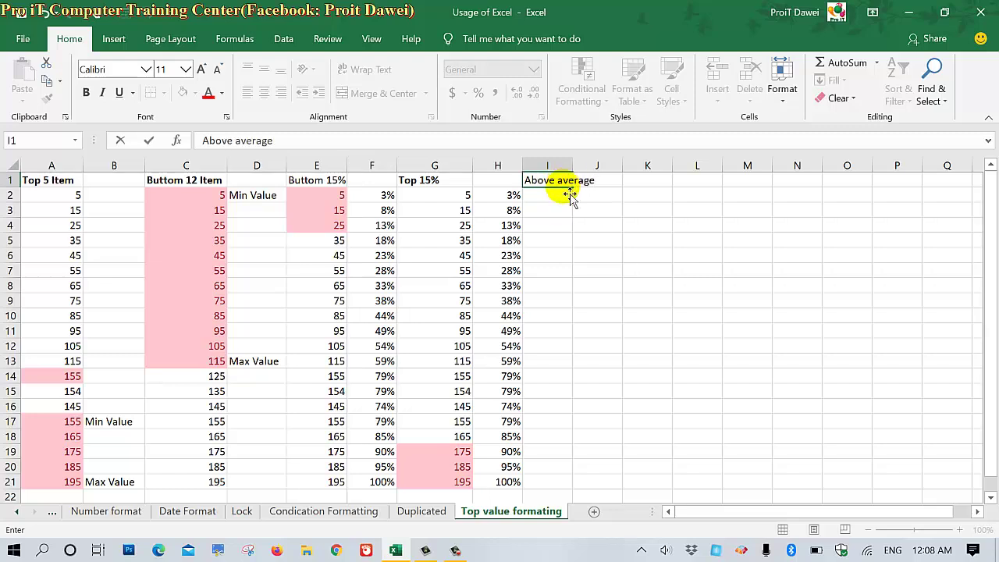
Step: Widen column I and make the Above average heading bold
left_click(568, 166)
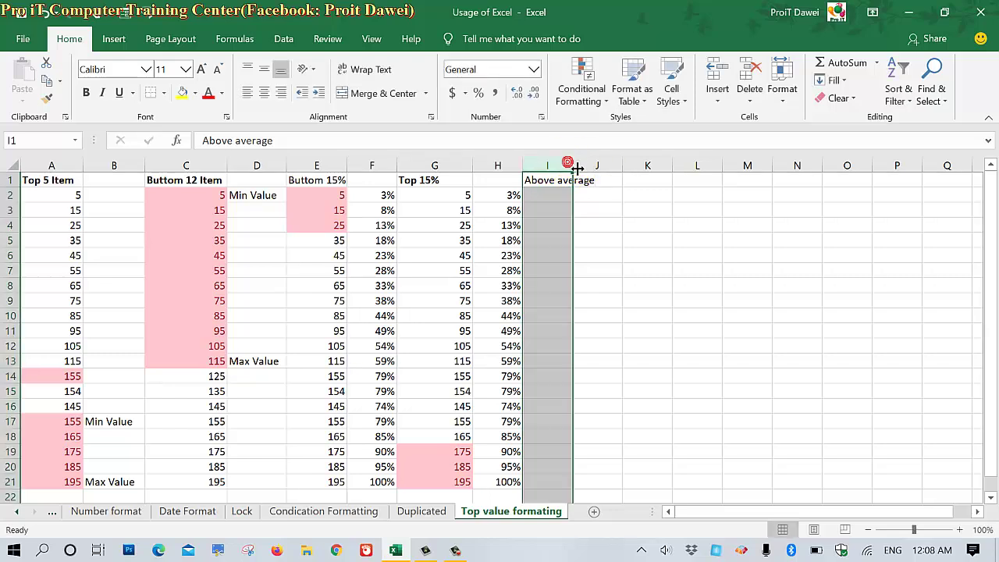
left_click_drag(573, 167, 600, 167)
left_click(568, 200)
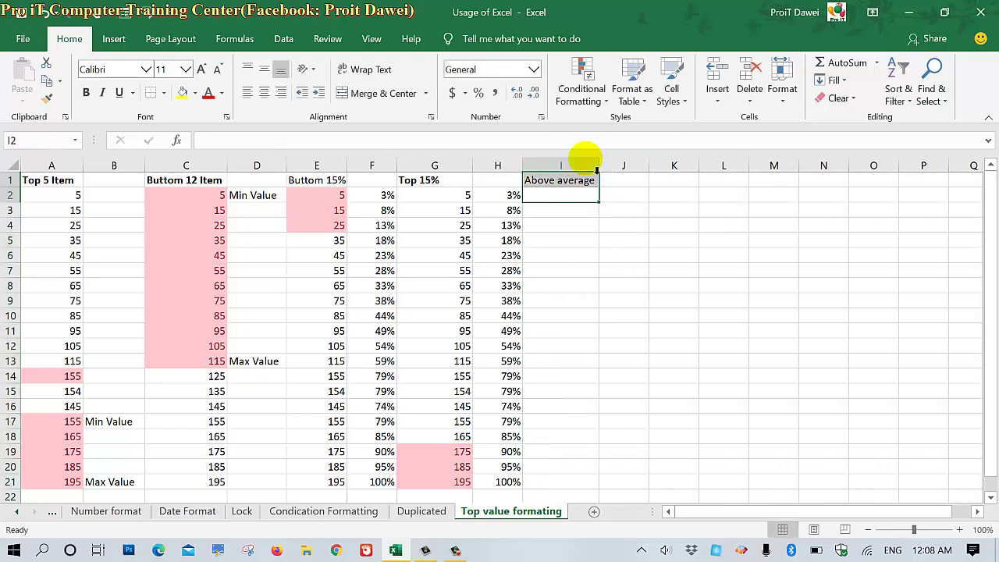
key("ctrl+b")
Step: Enter 5 and 15 in I2:I3 and fill the series down to 195 in I21
left_click(587, 202)
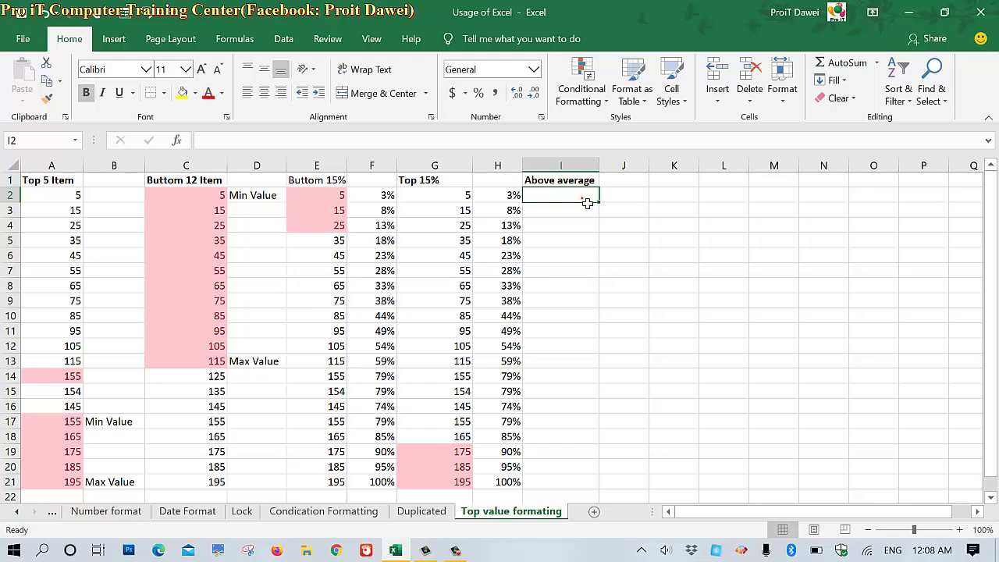
type("5")
key("Return")
type("15")
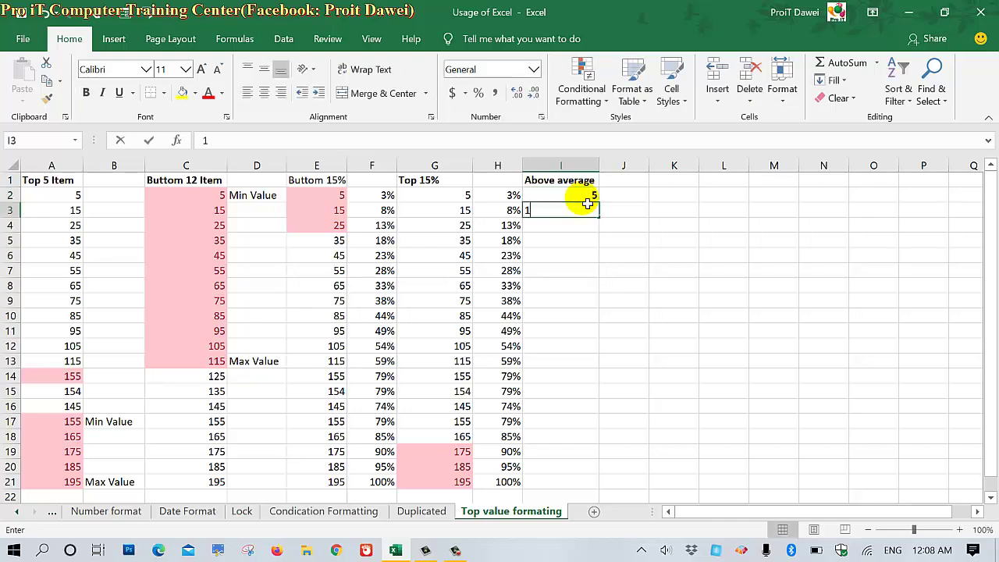
key("Return")
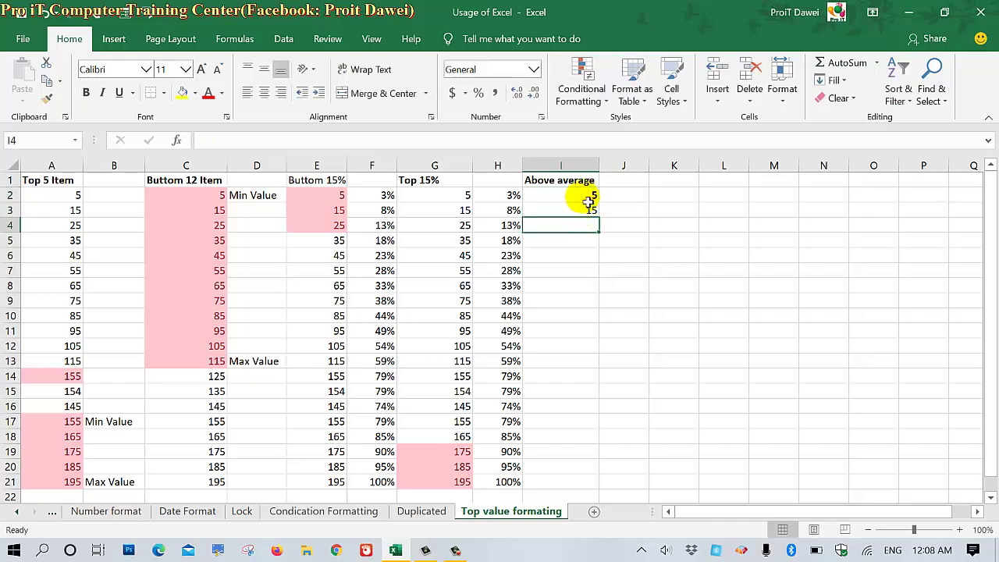
left_click_drag(586, 196, 599, 486)
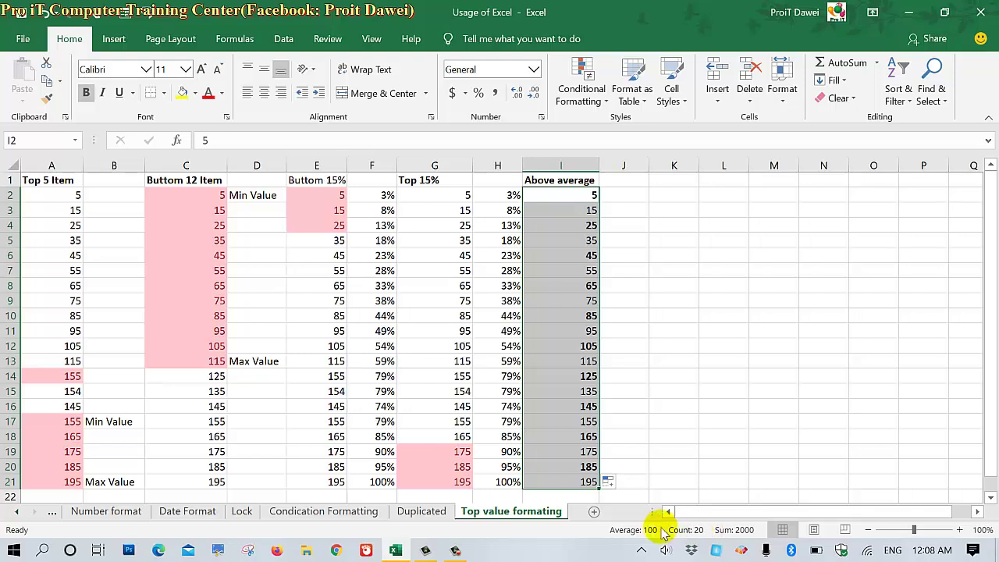
left_click(622, 200)
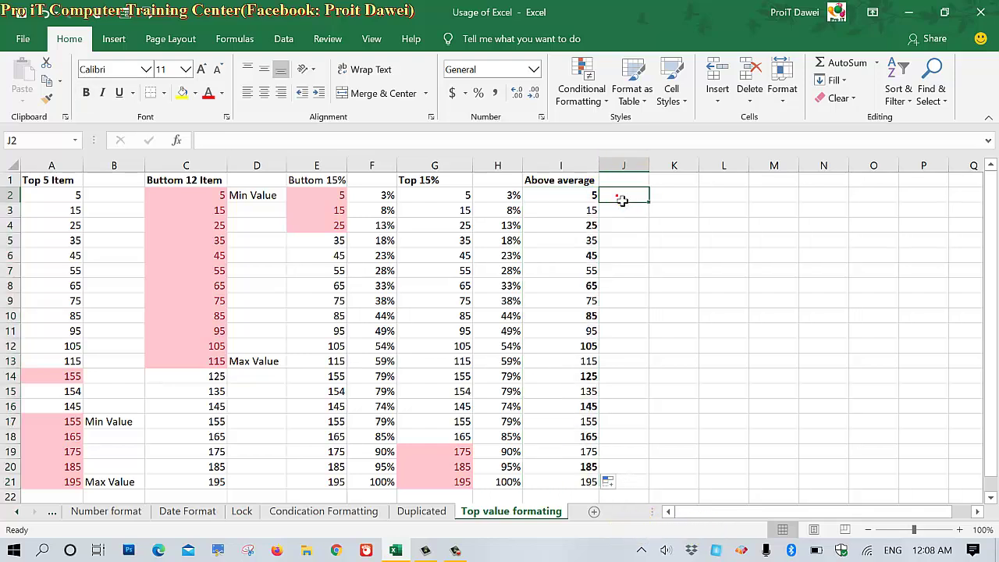
Step: Read column I's total of 2000 and enter =2000/20 in J2, giving 100
type("=")
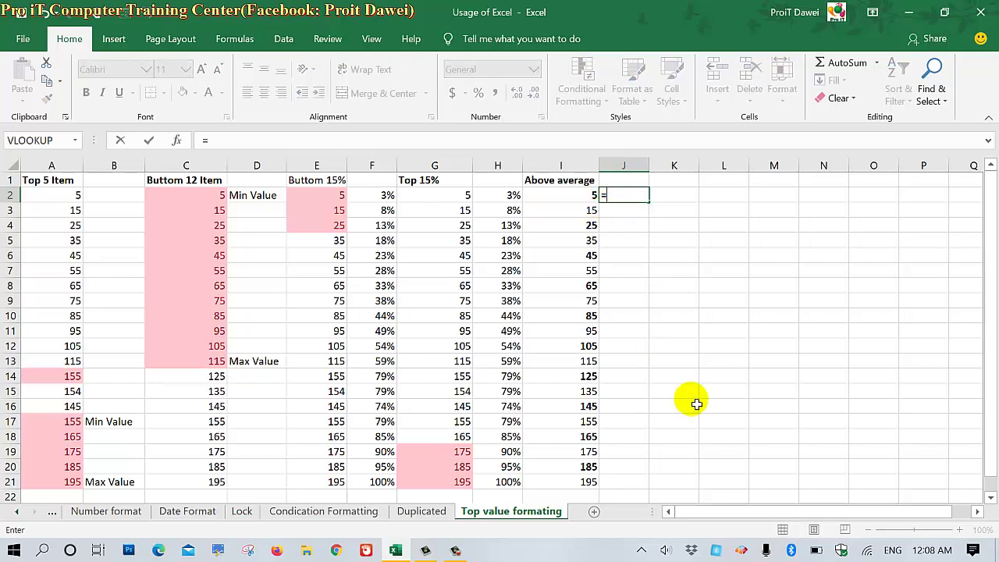
key("Escape")
left_click_drag(583, 195, 584, 479)
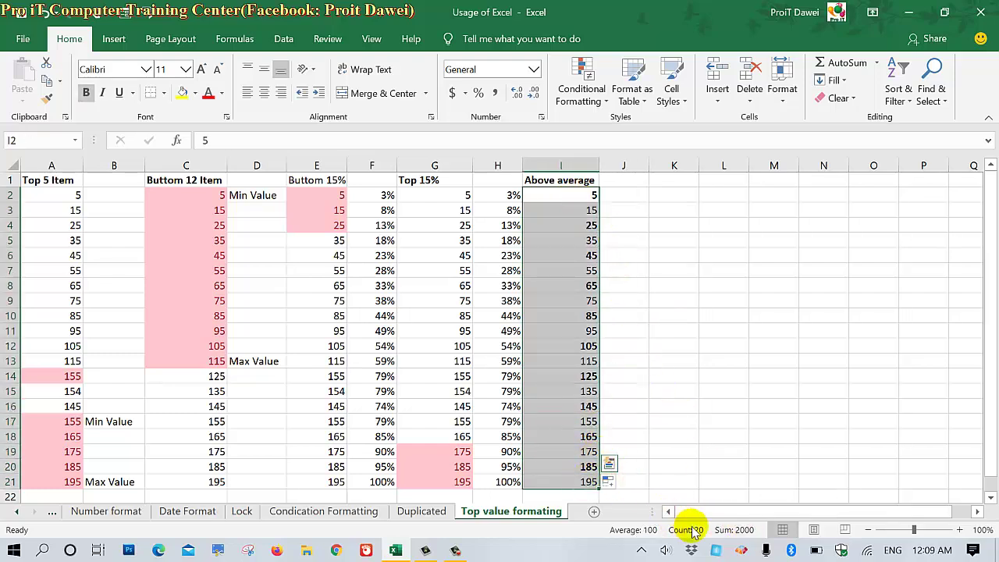
left_click(622, 201)
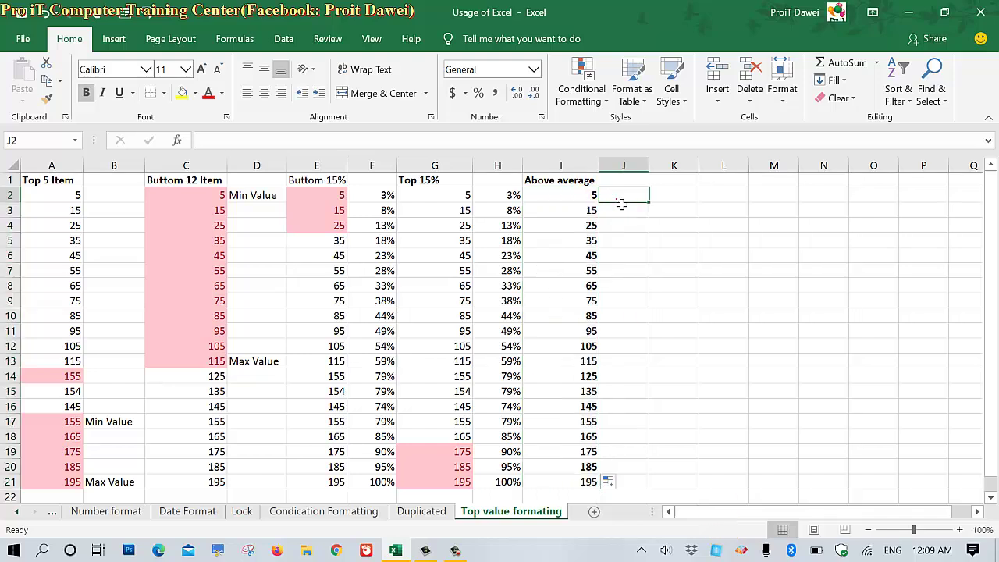
type("=2000/20")
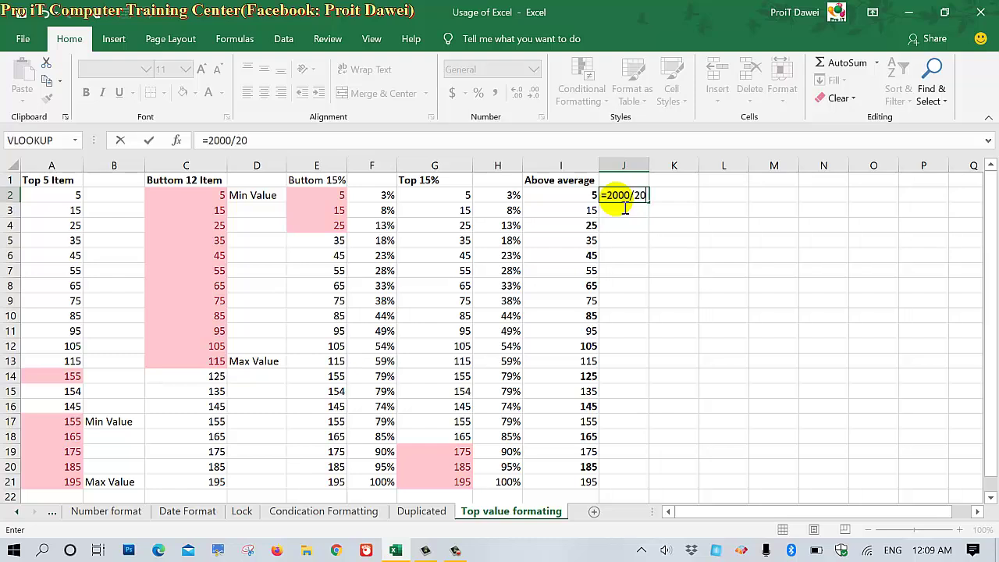
key("Return")
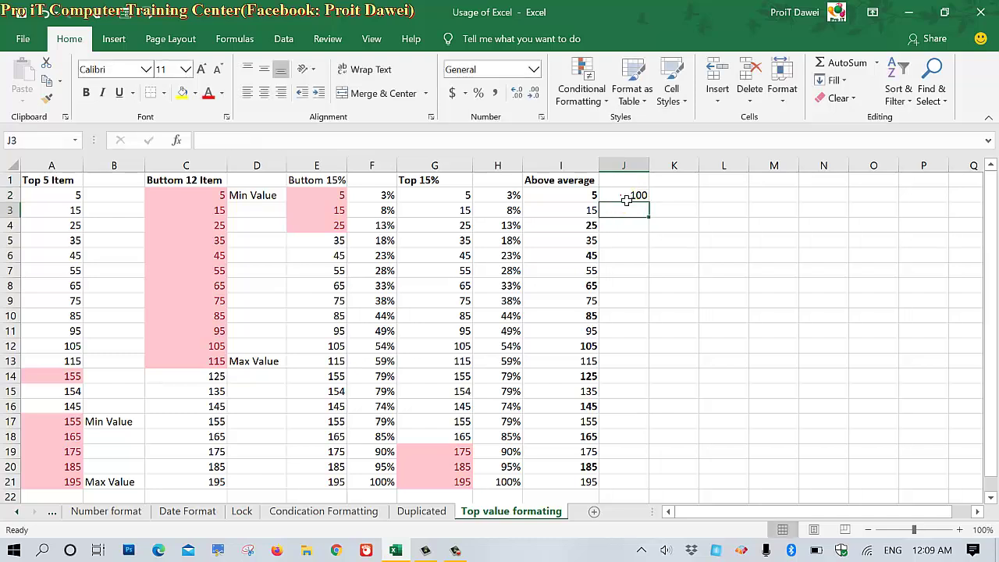
left_click(630, 199)
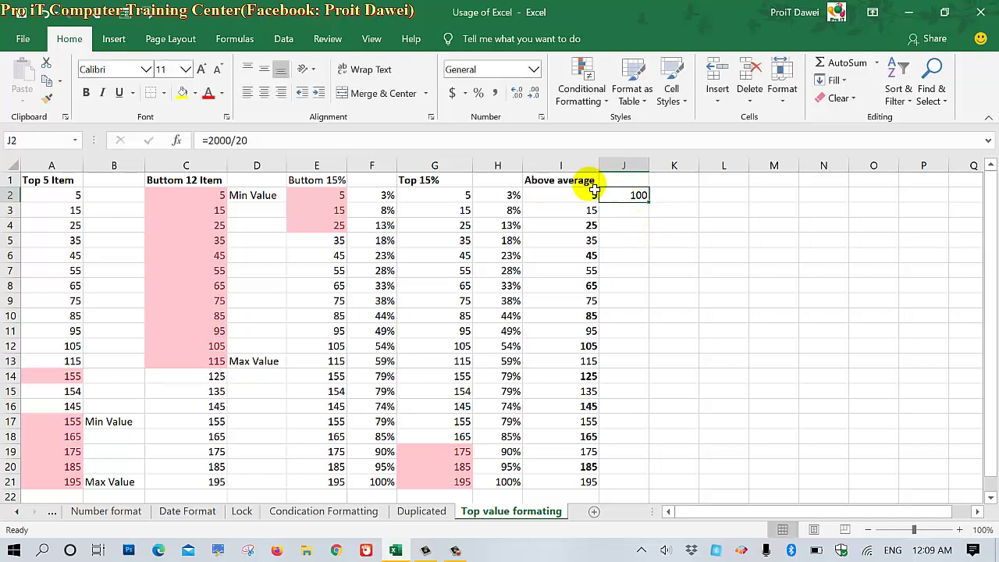
Step: Add an Above Average rule to I2:I21, shading 105 to 195 light red with dark red text
left_click_drag(589, 195, 566, 483)
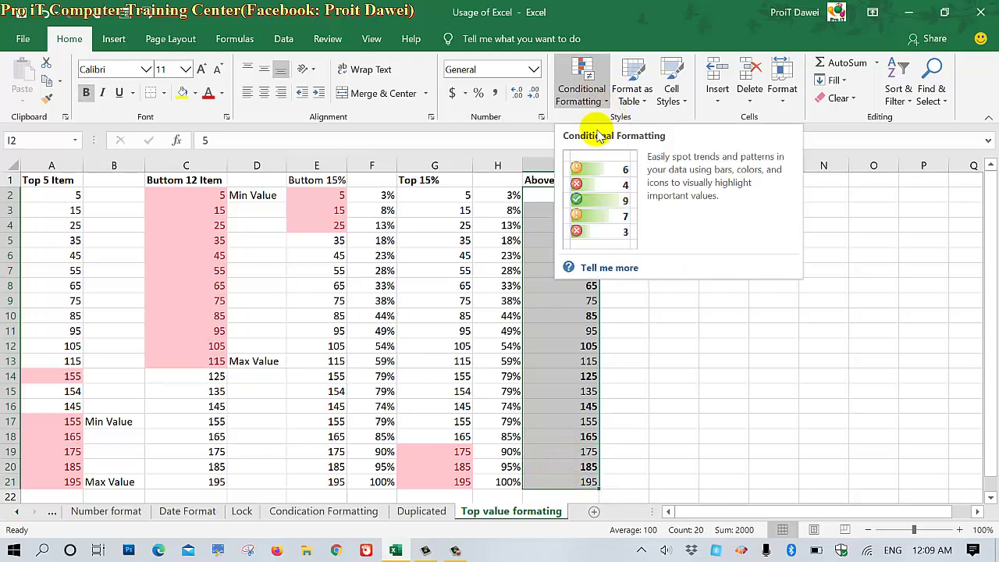
left_click(587, 94)
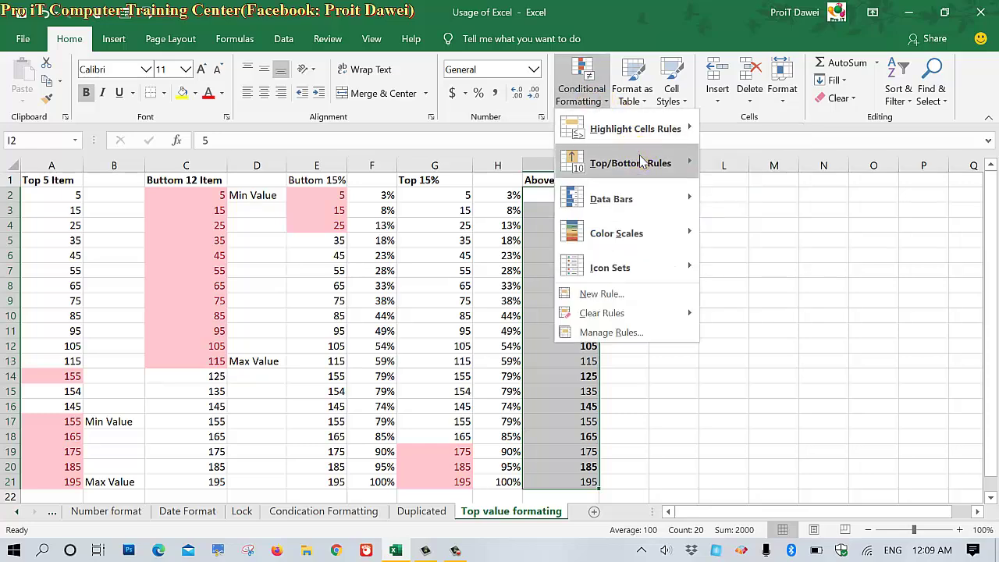
left_click(766, 302)
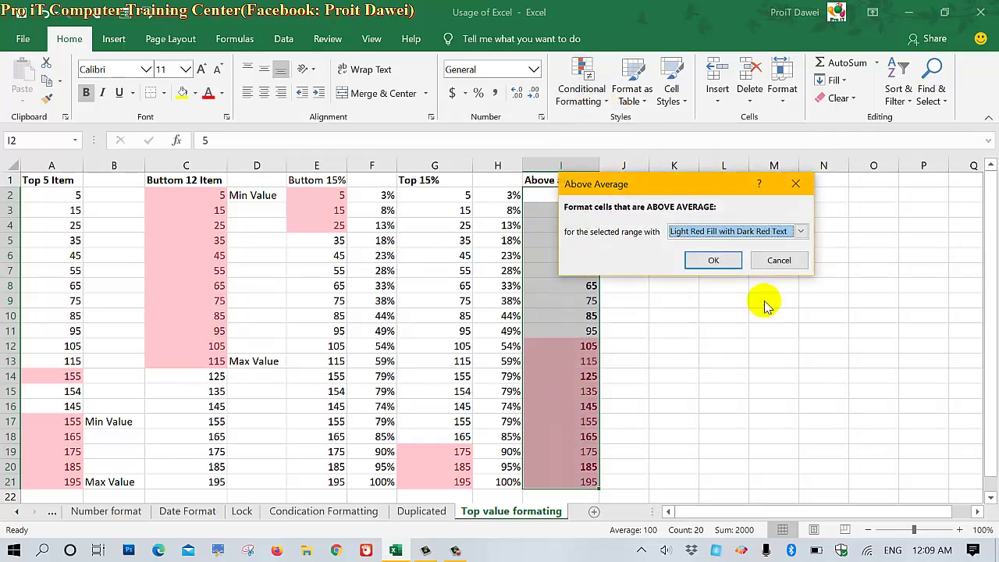
left_click(710, 260)
left_click(630, 199)
type("=2000/20")
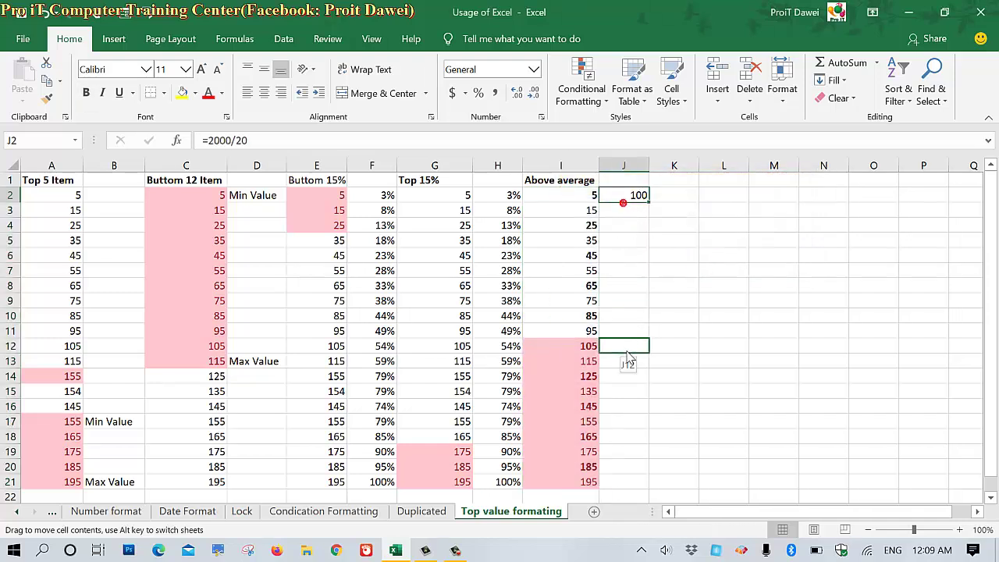
Step: Move the 100 average result from J2 down to J12, beside the first highlighted value
left_click_drag(625, 203, 640, 349)
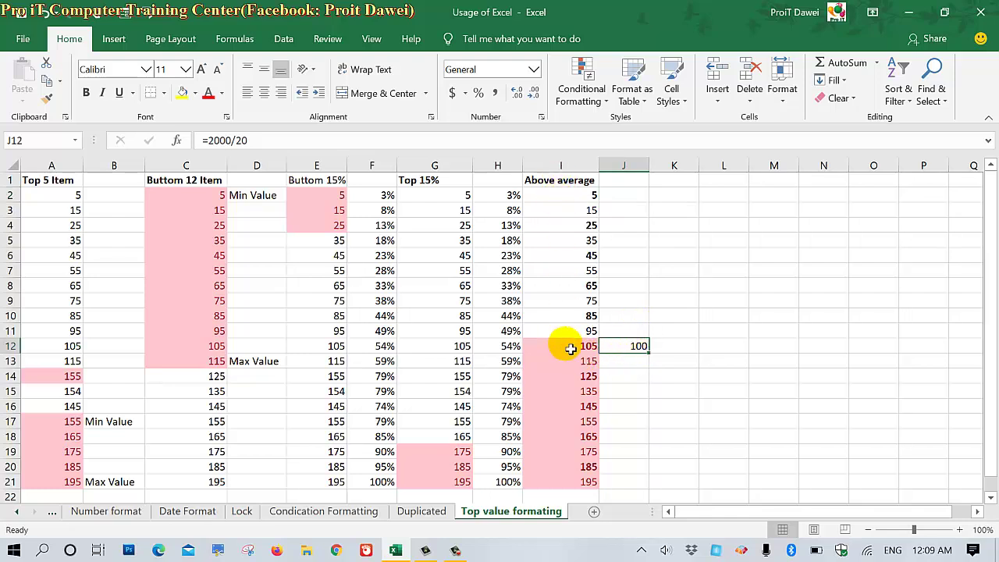
left_click_drag(569, 346, 582, 390)
left_click(632, 349)
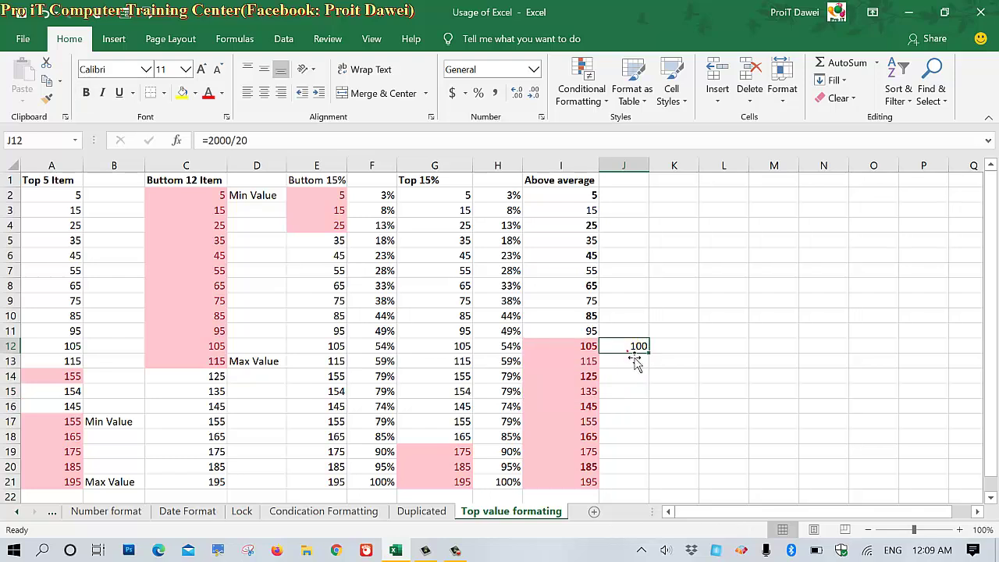
left_click(590, 349)
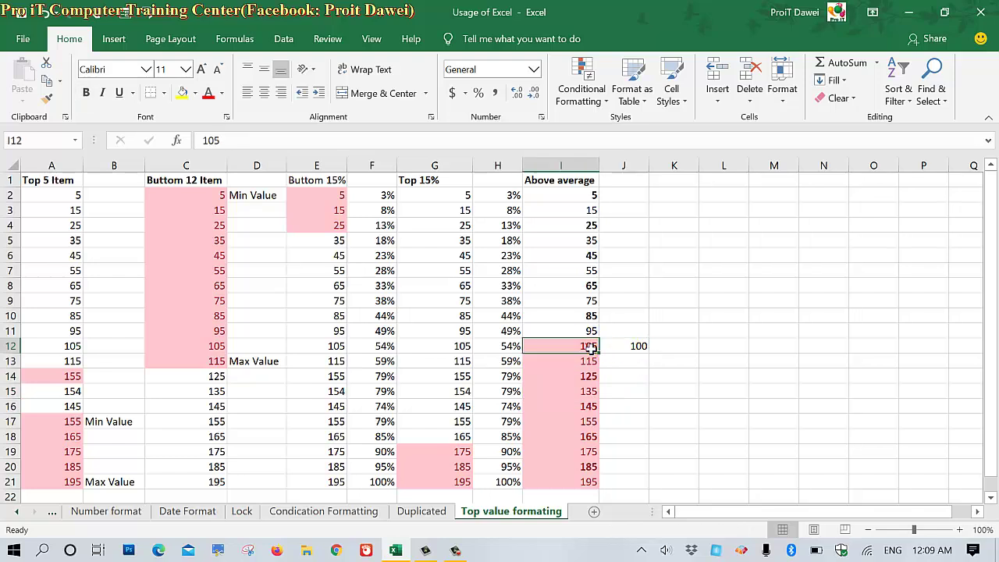
left_click(627, 344)
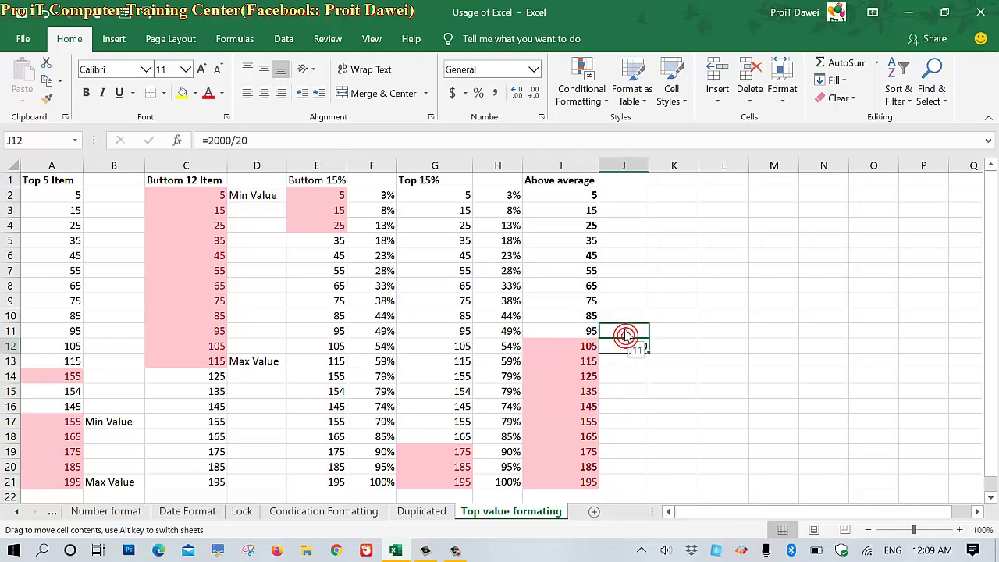
left_click_drag(625, 335, 634, 346)
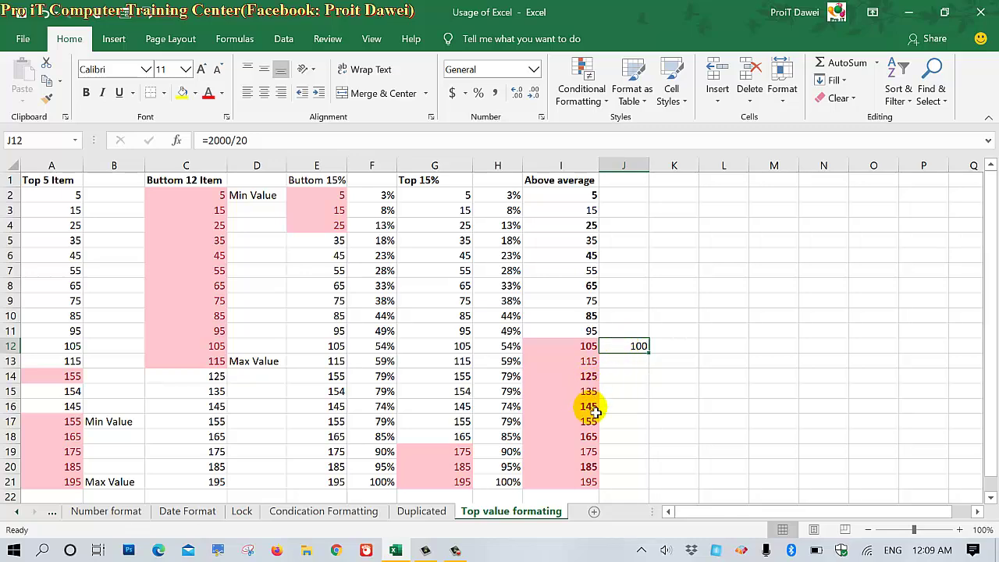
scroll(591, 437, "down", 1)
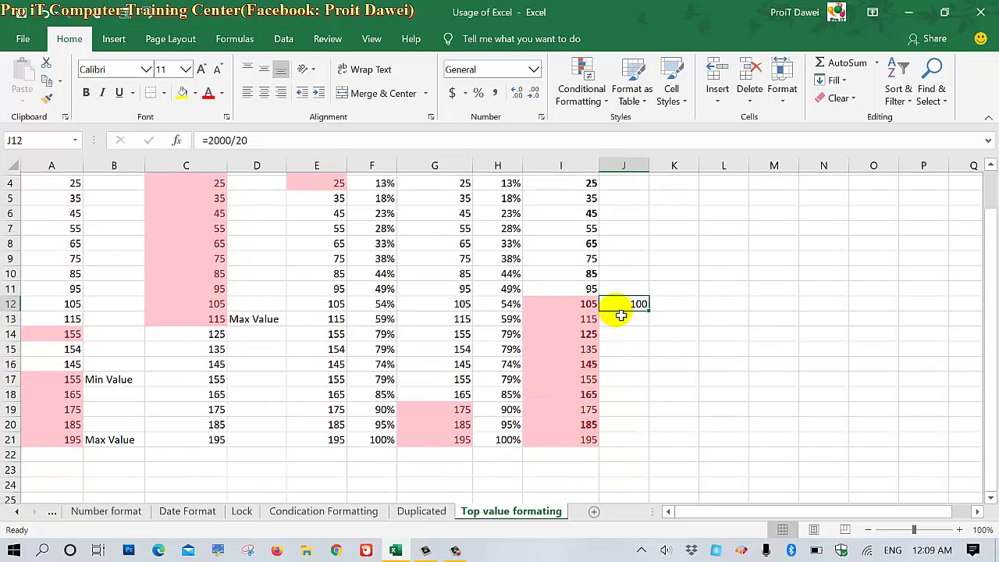
scroll(613, 305, "up", 1)
Step: Change I8 to 100 and check the new column total of 2035 against J12
left_click(594, 275)
type("100")
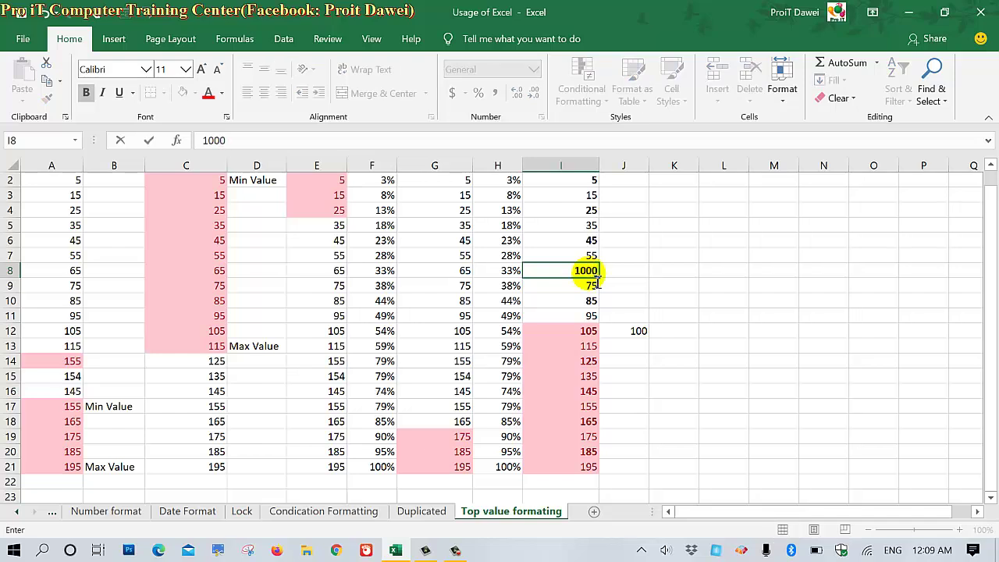
key("Return")
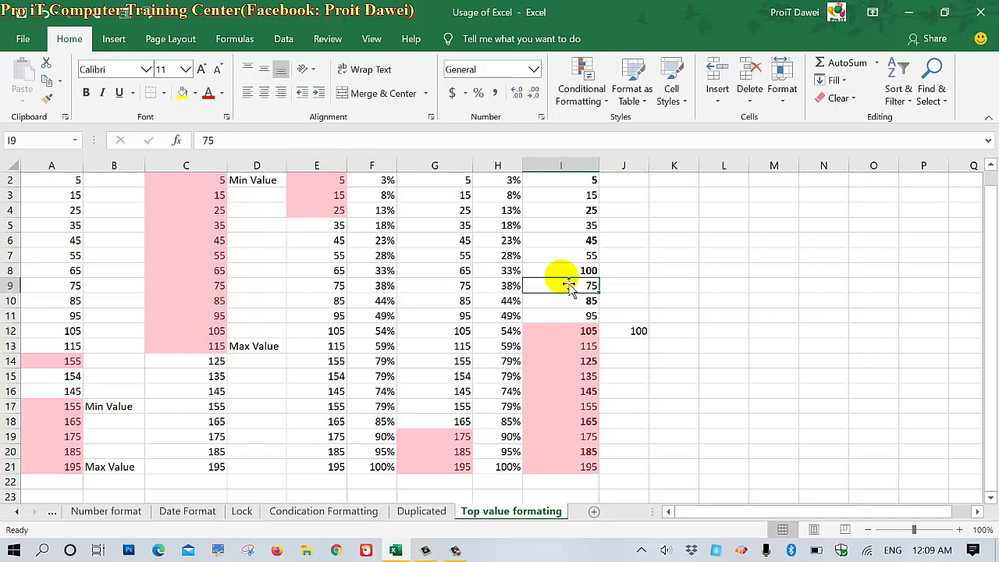
left_click(589, 270)
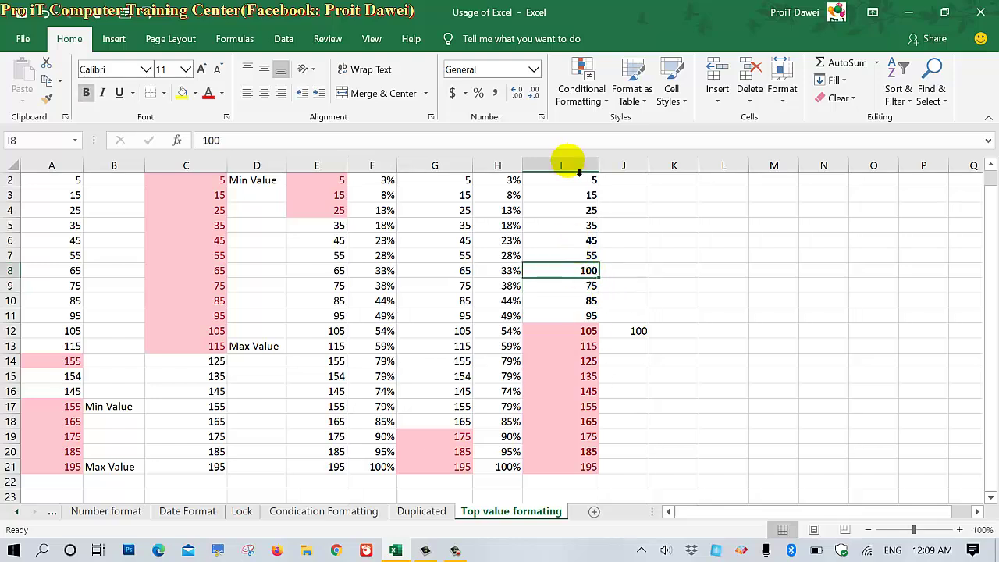
left_click_drag(574, 182, 582, 469)
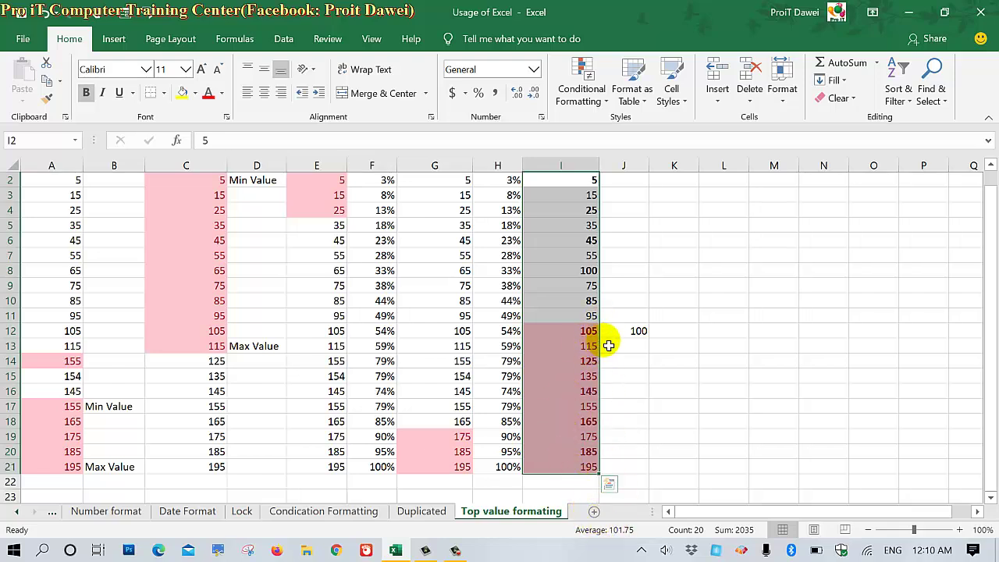
left_click(642, 306)
left_click(633, 334)
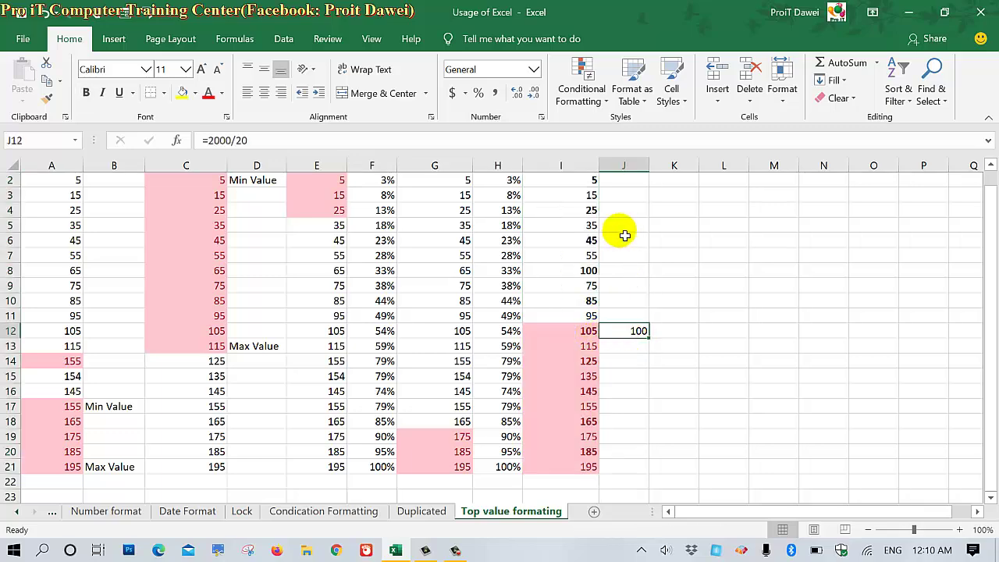
scroll(624, 236, "down", 1)
scroll(624, 236, "up", 2)
Step: Enter the header 'Below average' in J1 and widen column J to fit it
left_click(618, 186)
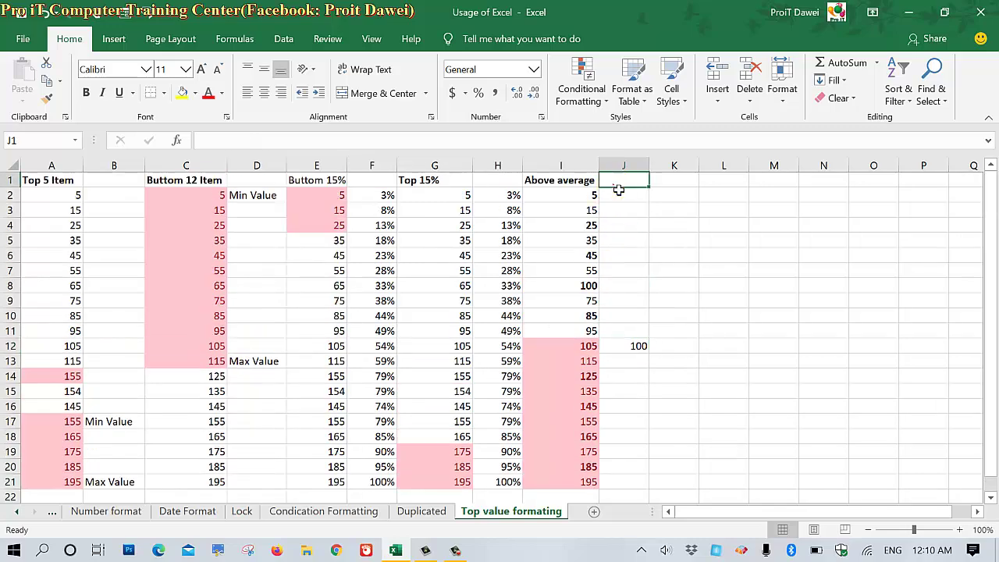
type("Be")
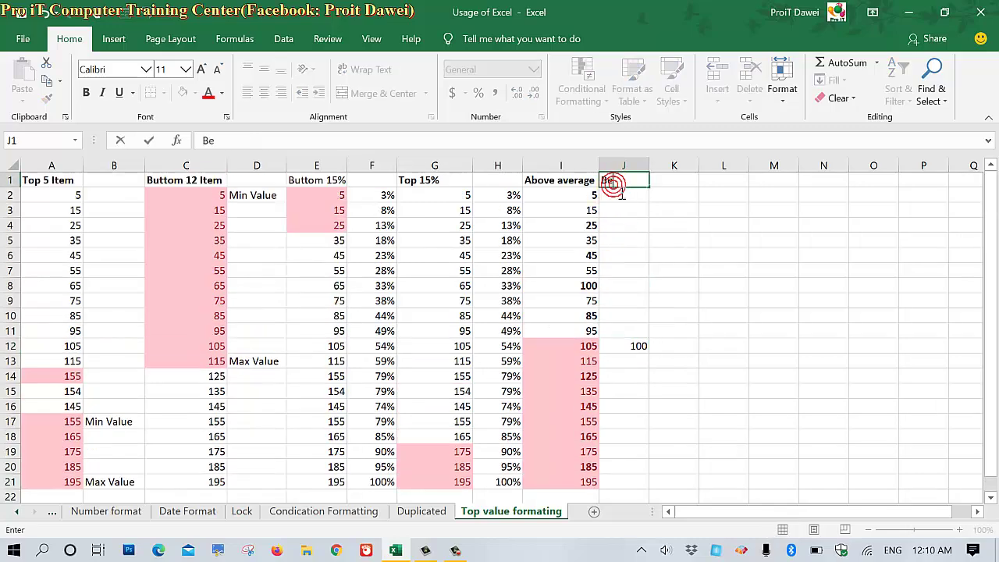
type("low average")
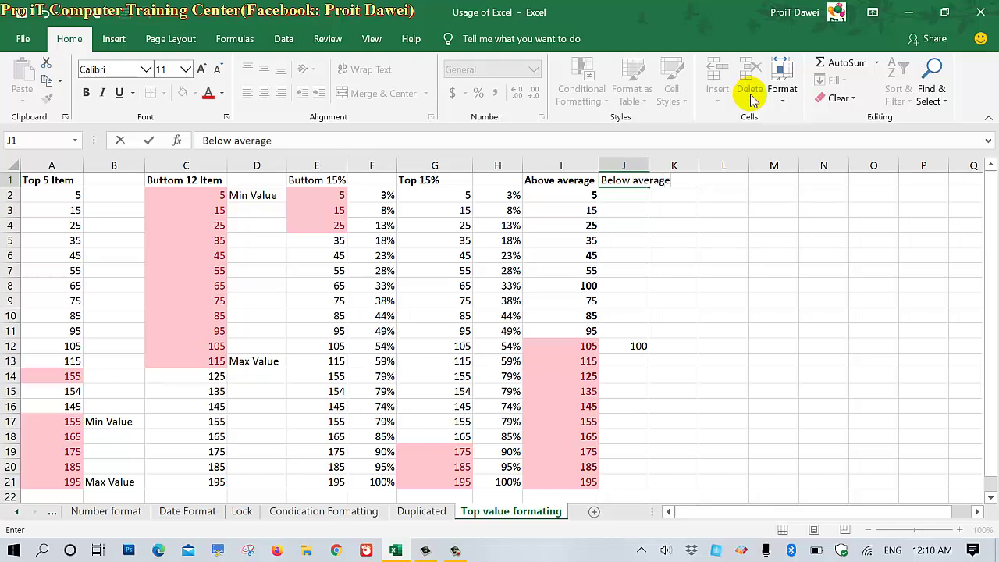
left_click(709, 208)
left_click_drag(649, 166, 670, 166)
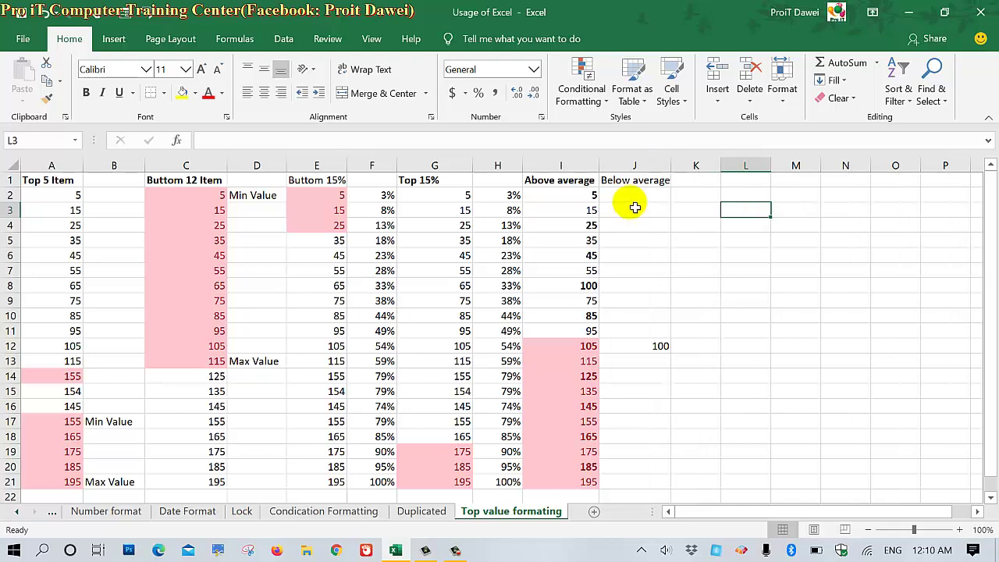
left_click_drag(581, 196, 616, 296)
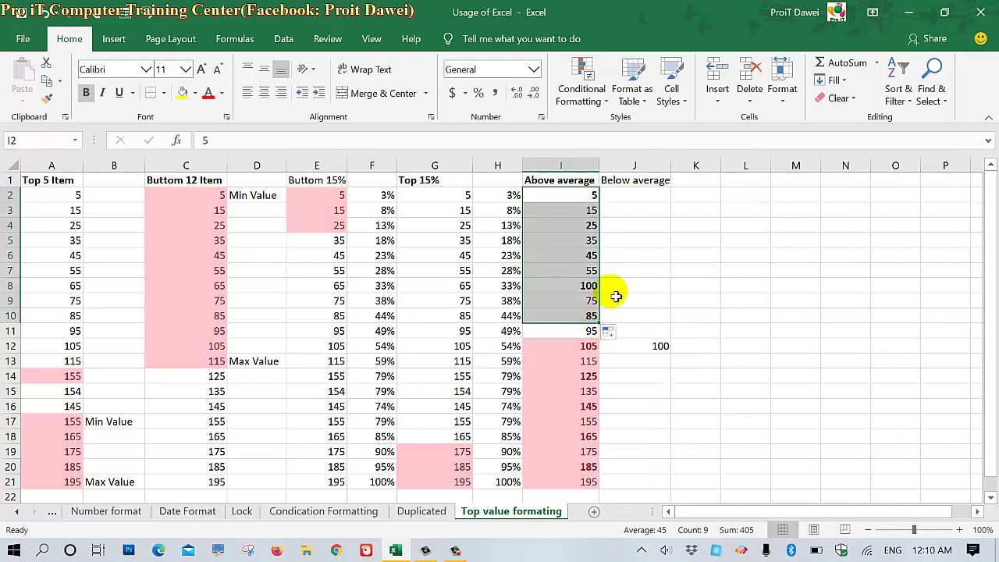
Step: Fill J2:J21 with the series 5, 15, 25 … 195 starting from 5 and 15
left_click(650, 195)
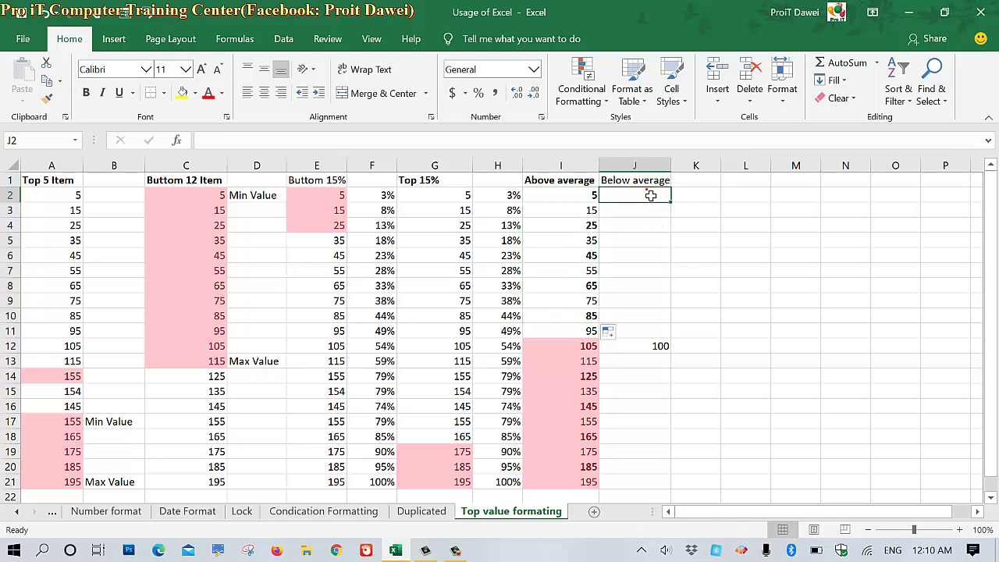
type("5")
key("Return")
type("15")
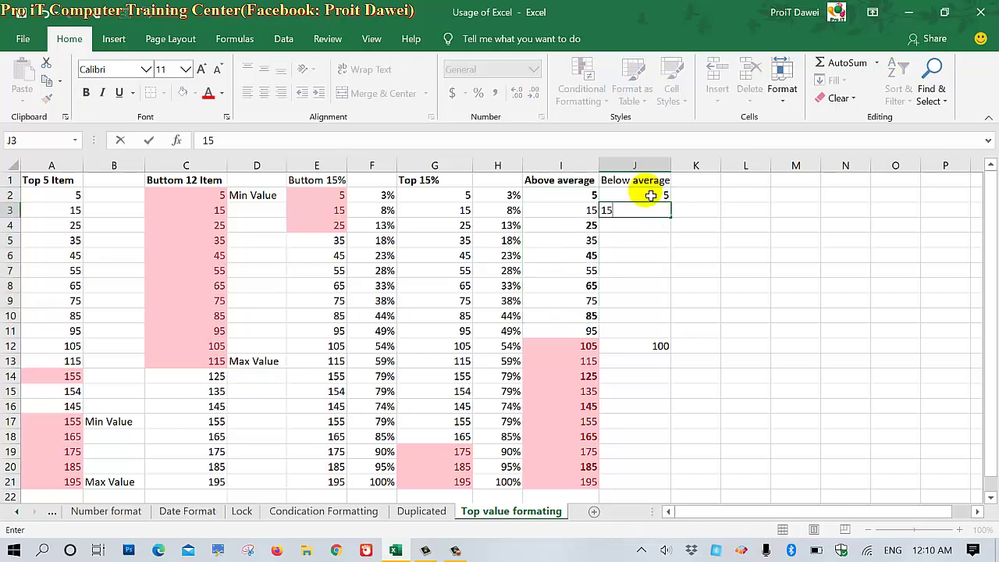
key("Return")
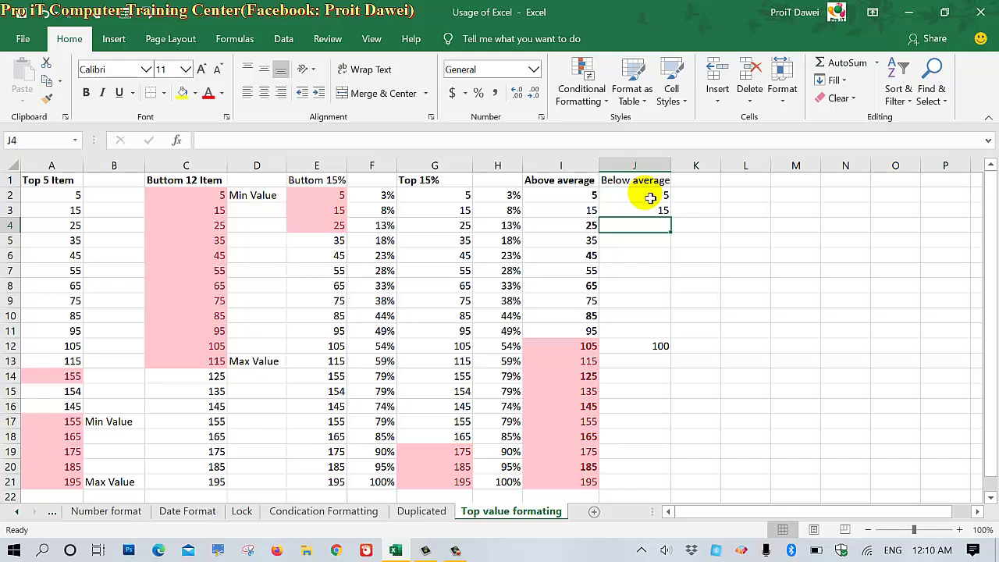
left_click(650, 198)
left_click_drag(650, 203, 668, 482)
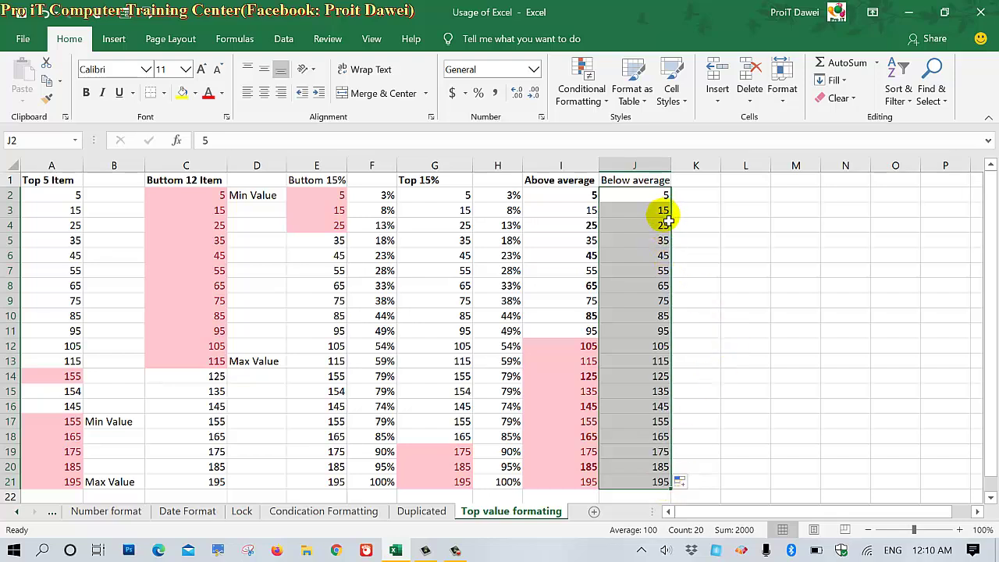
left_click_drag(653, 201, 660, 482)
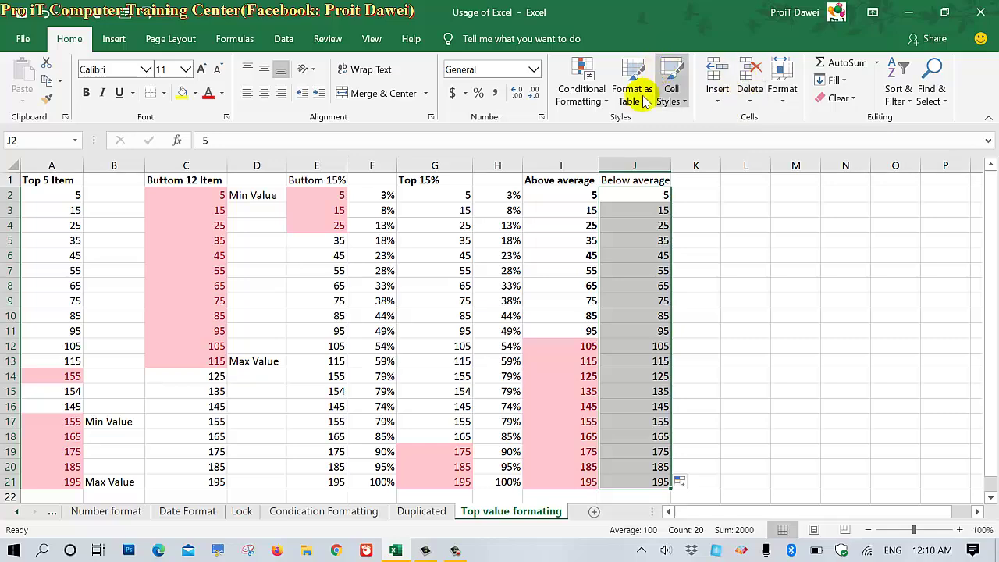
Step: Apply a Below Average rule to J2:J21 using Light Red Fill with Dark Red Text
left_click(592, 88)
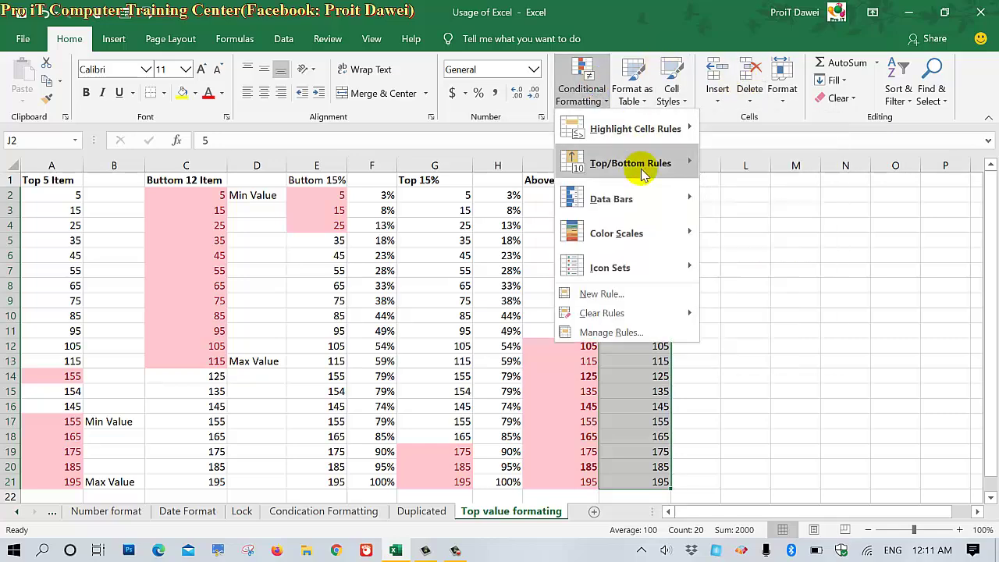
mouse_move(630, 164)
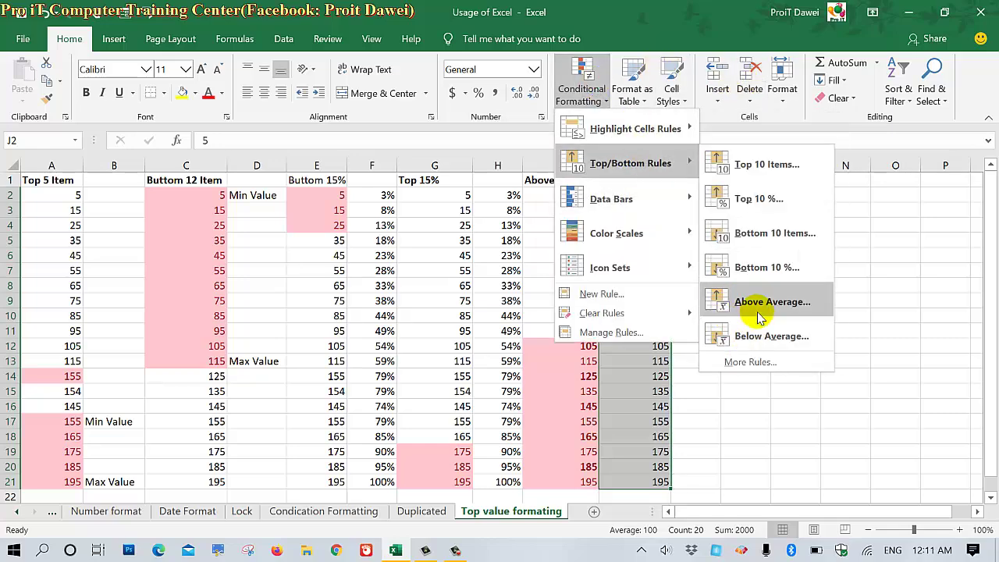
left_click(763, 336)
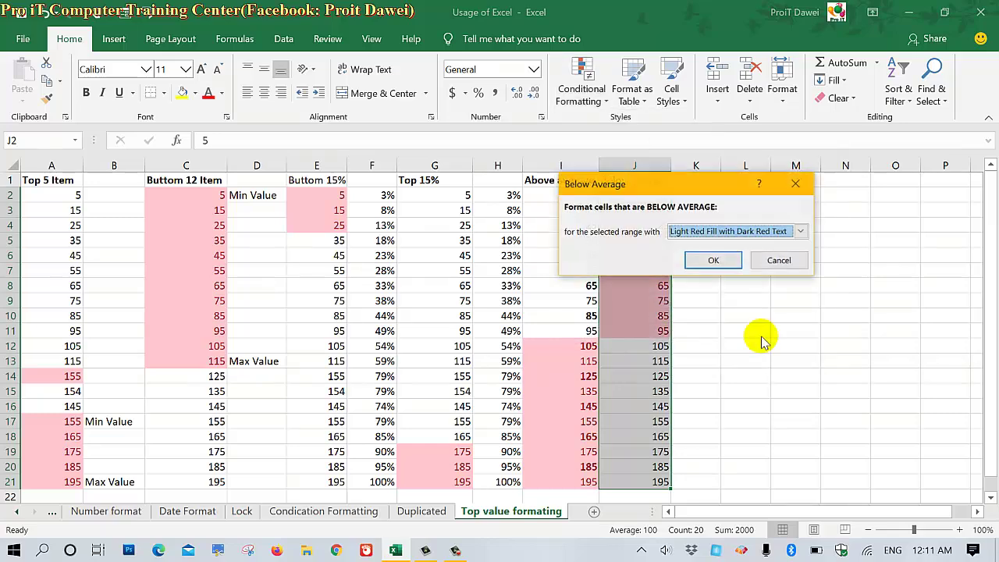
left_click_drag(708, 187, 889, 155)
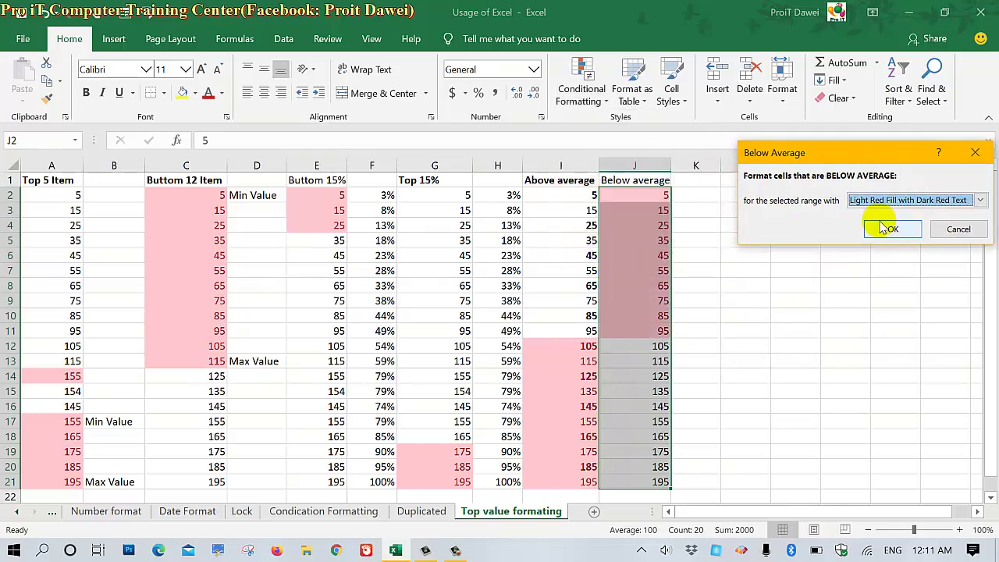
left_click(885, 227)
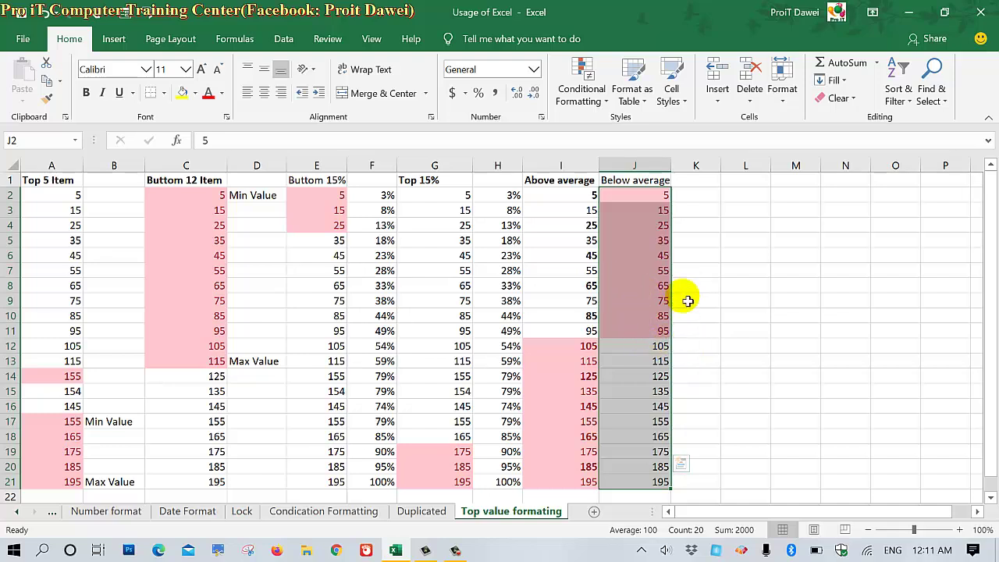
left_click_drag(650, 201, 644, 315)
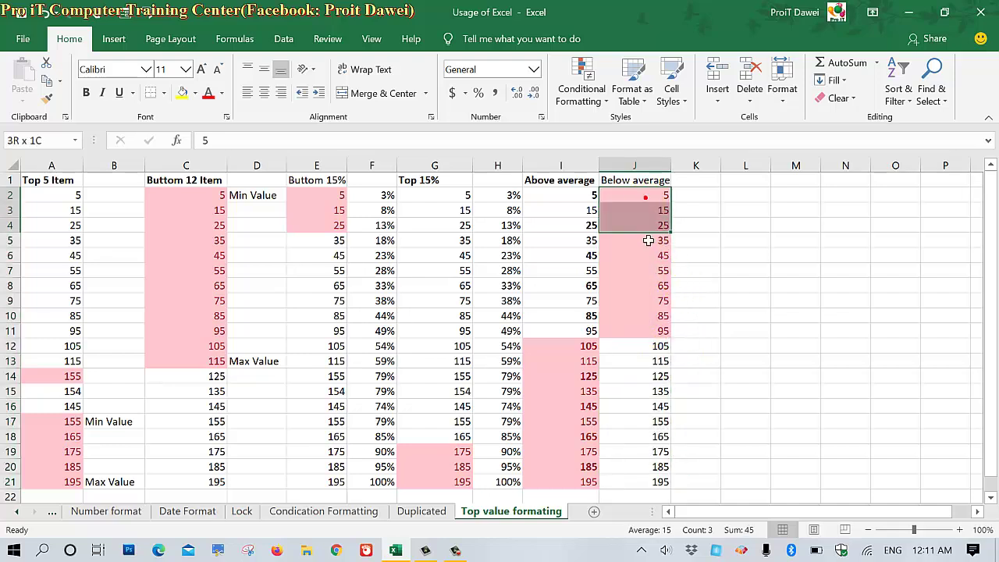
left_click(738, 308)
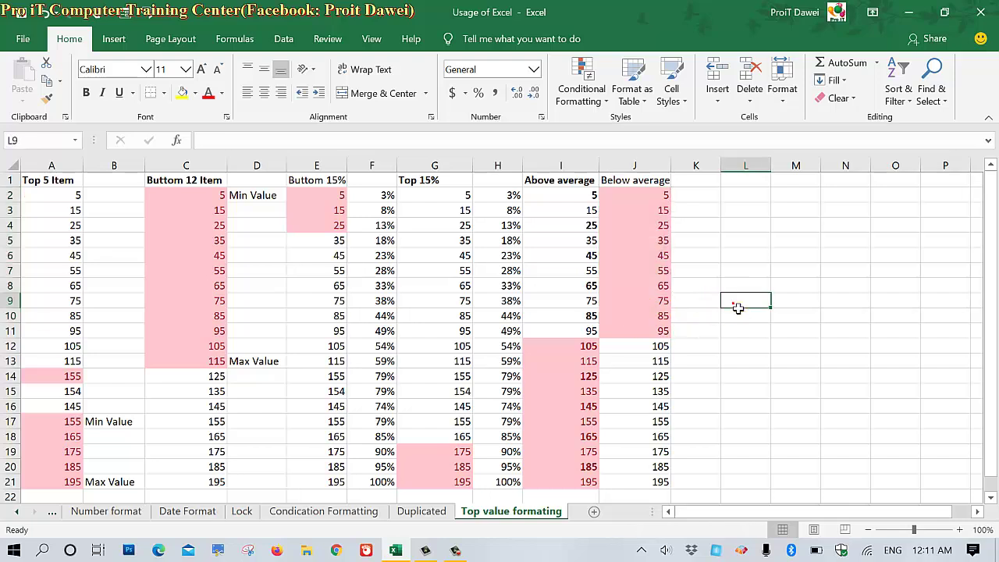